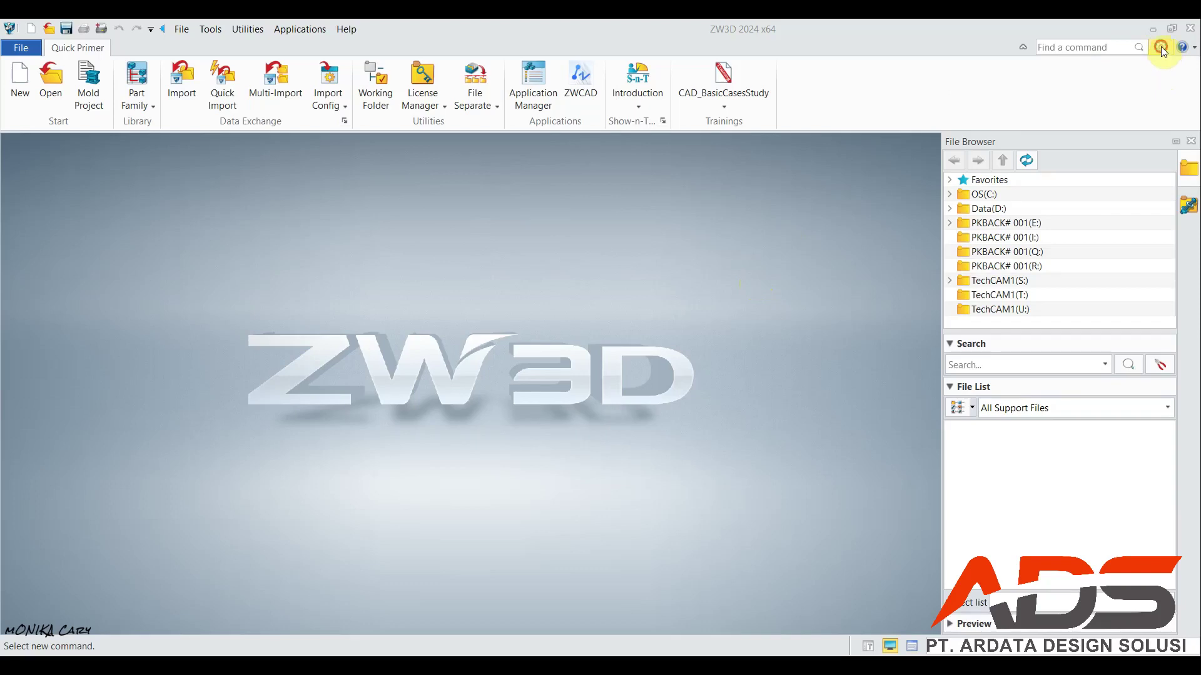
Step: Open the general configuration settings and apply them with one object per file turned off
{"action": "left_click", "coordinate": [1161, 48]}
{"action": "left_click_drag", "start_coordinate": [523, 148], "coordinate": [516, 66]}
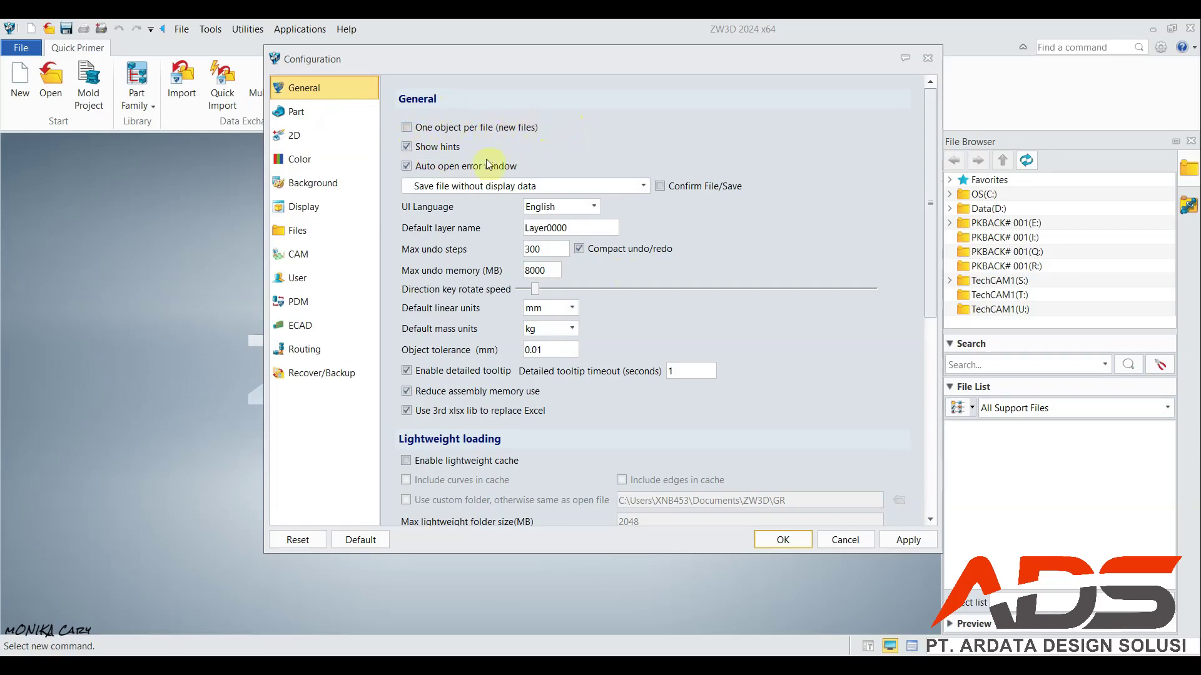
{"action": "left_click", "coordinate": [920, 541]}
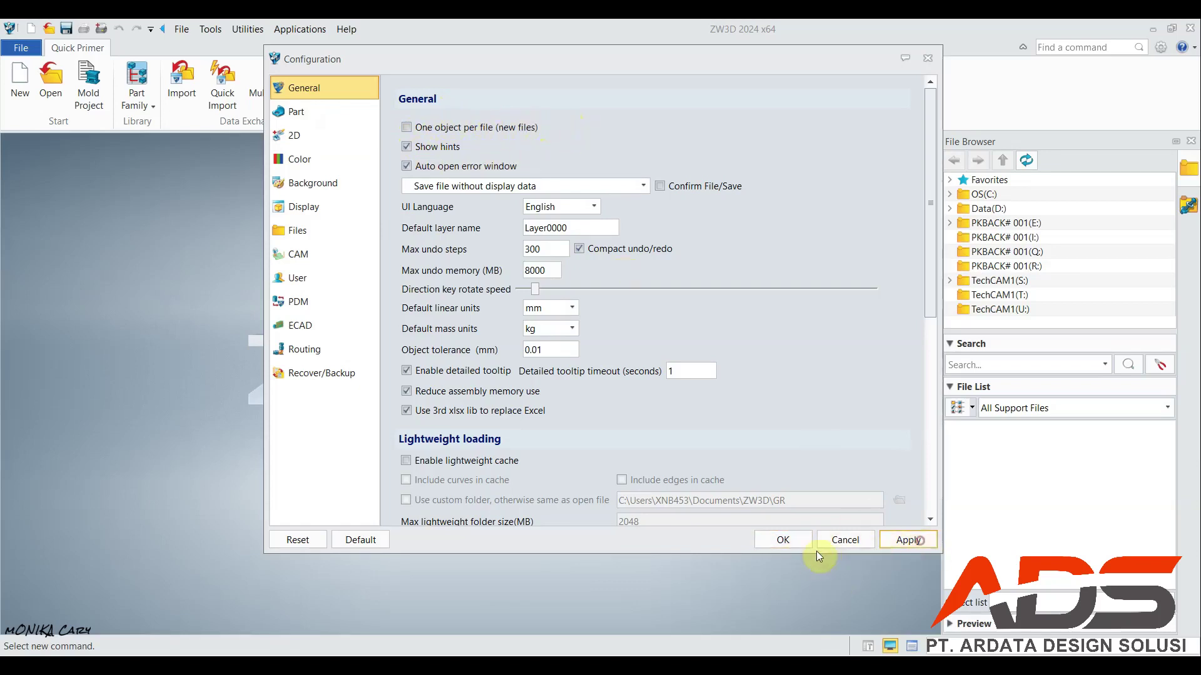
{"action": "left_click", "coordinate": [785, 540]}
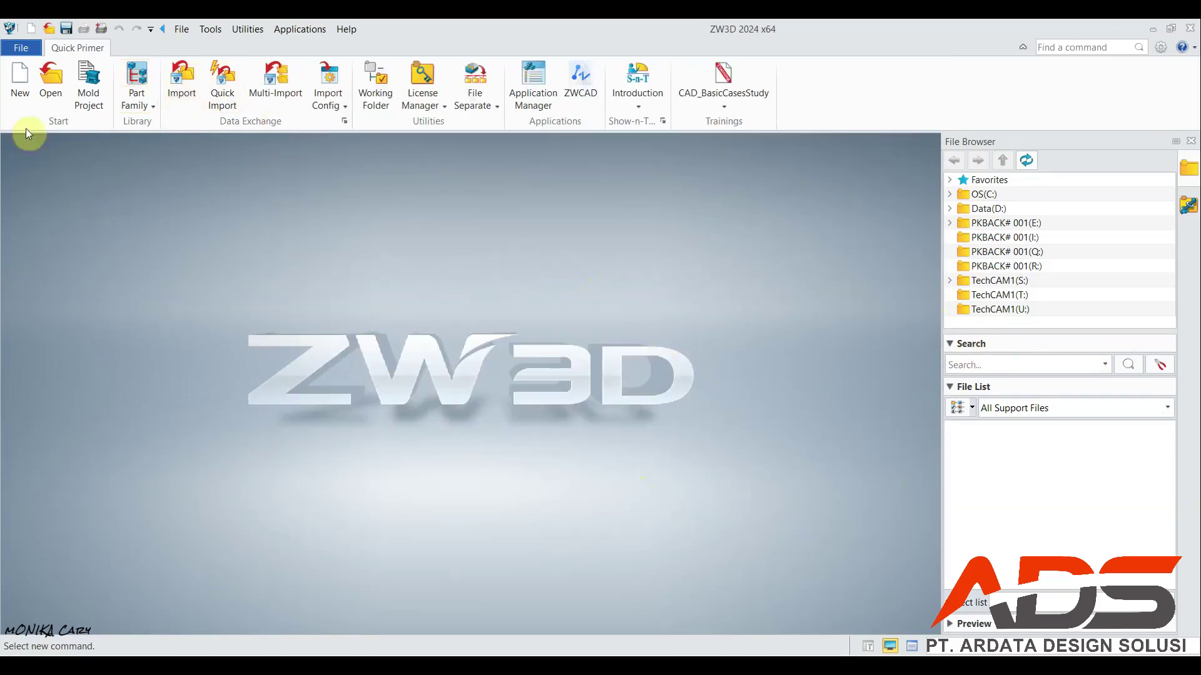
Step: Create a new standalone sketch file named Sketch001 using the Default template
{"action": "left_click", "coordinate": [12, 85]}
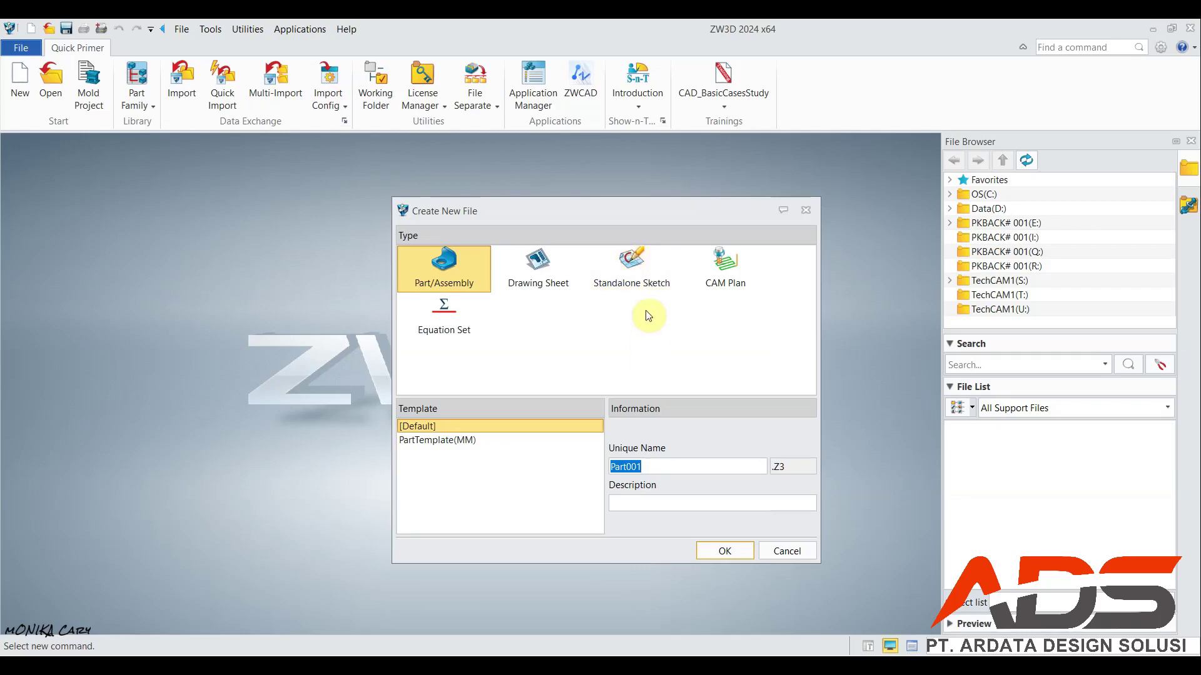
{"action": "left_click", "coordinate": [645, 268]}
{"action": "left_click", "coordinate": [436, 427]}
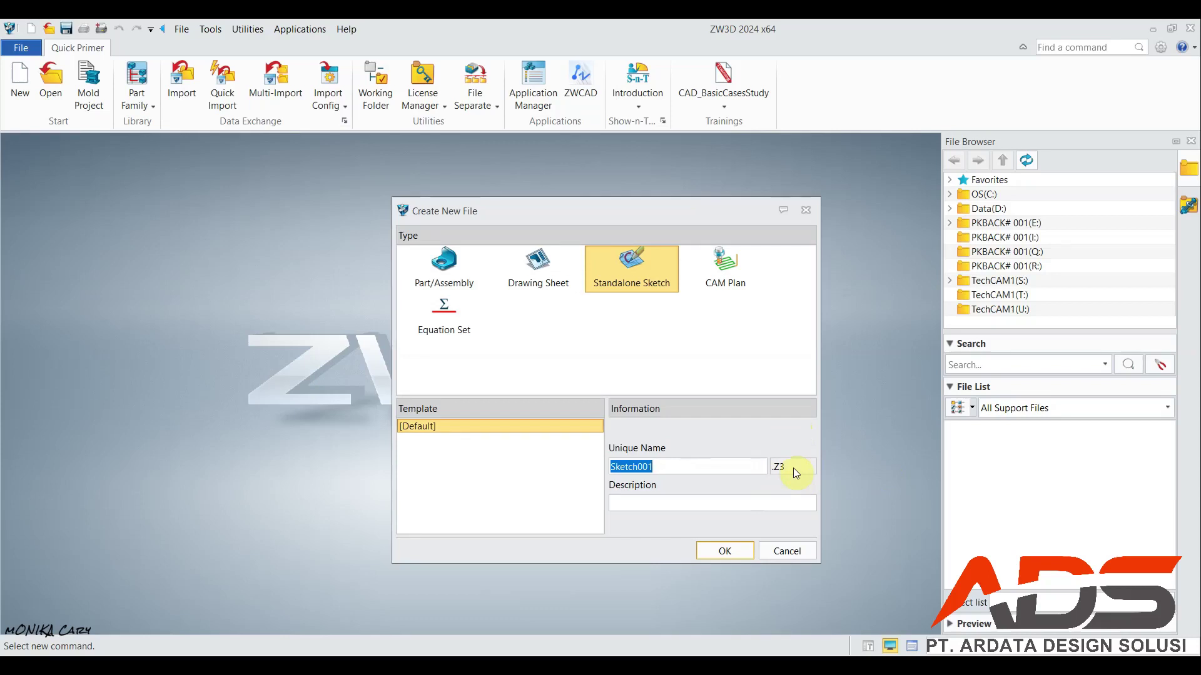
{"action": "left_click", "coordinate": [727, 552]}
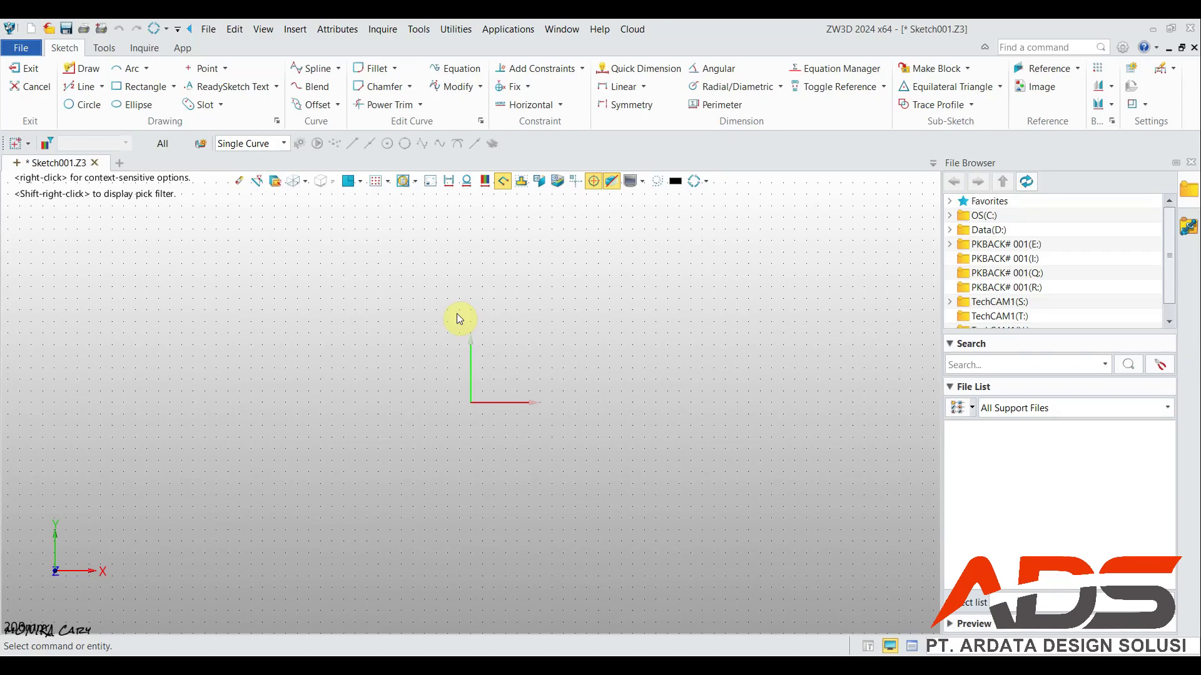
Step: Sketch a center rectangle about 170 mm wide and 120 mm high, centred on the origin
{"action": "left_click", "coordinate": [155, 89]}
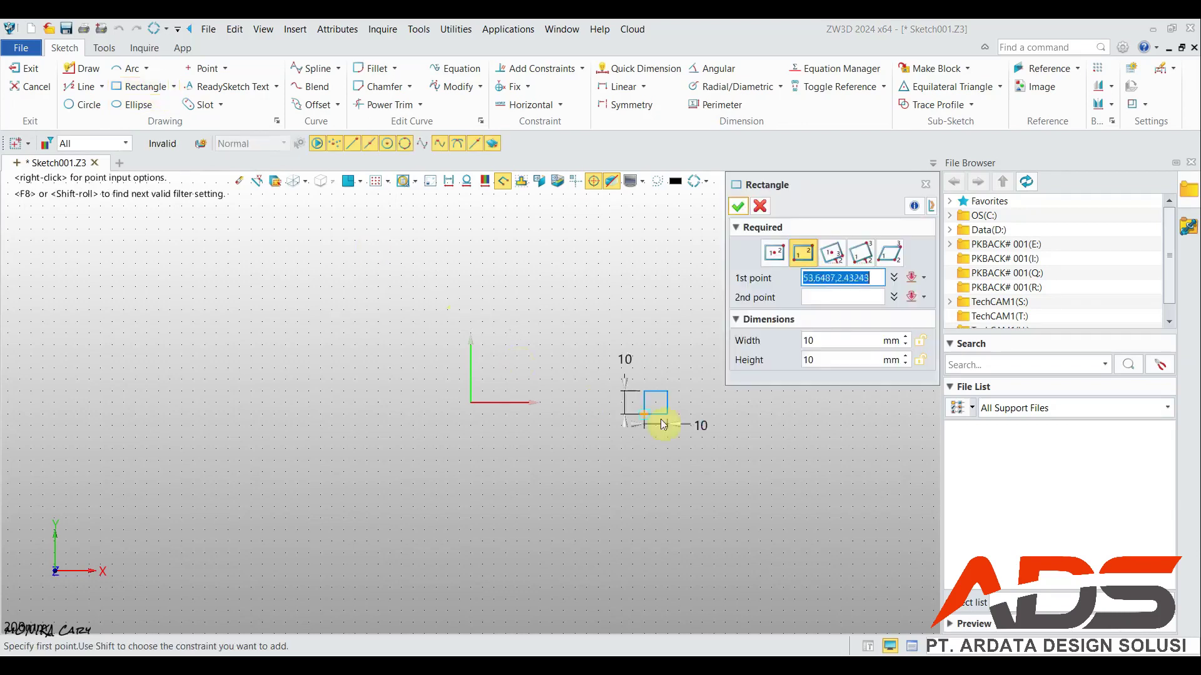
{"action": "left_click", "coordinate": [770, 257]}
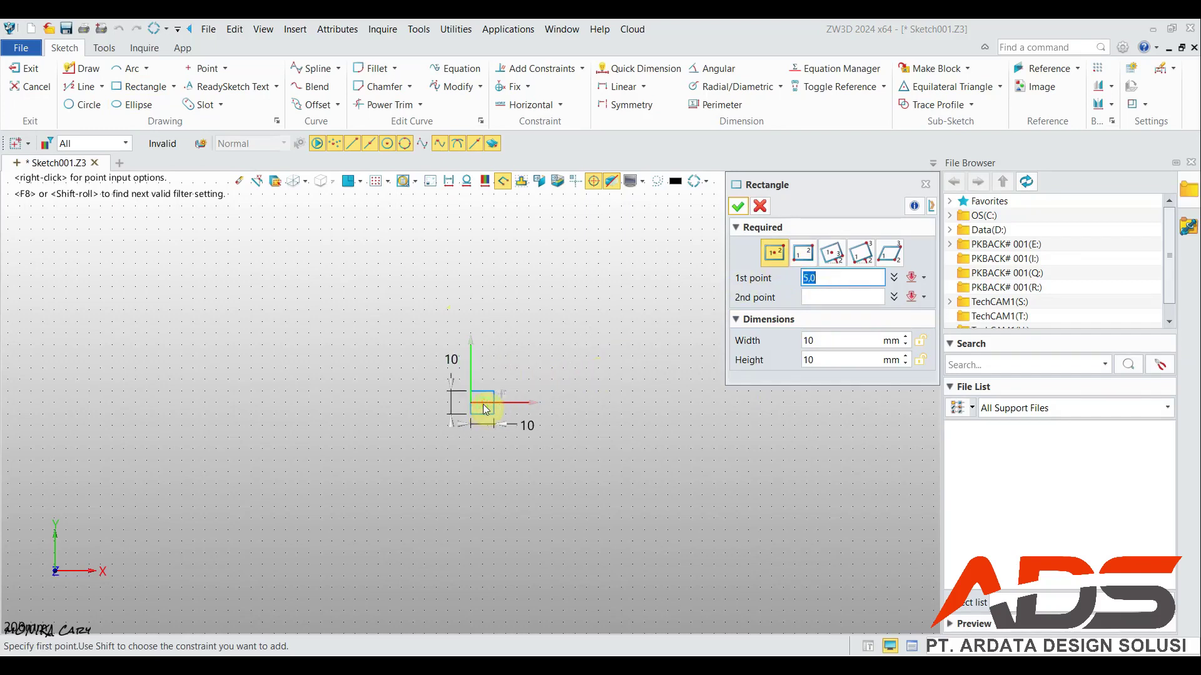
{"action": "left_click", "coordinate": [473, 405]}
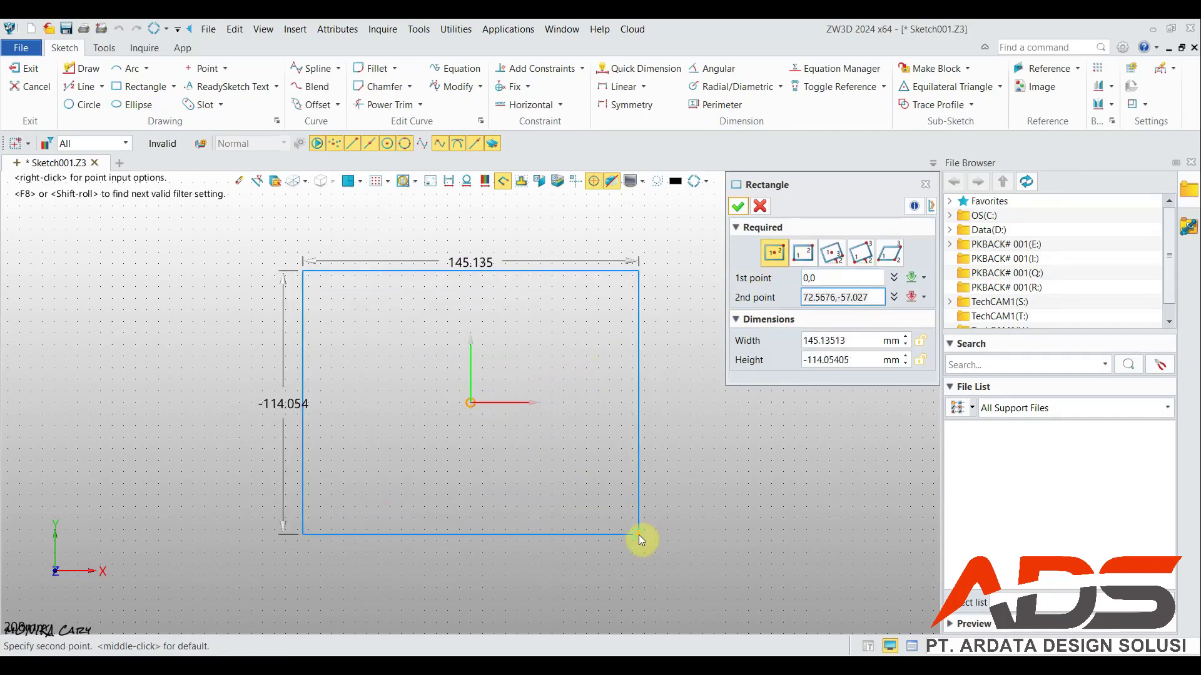
{"action": "left_click", "coordinate": [668, 542]}
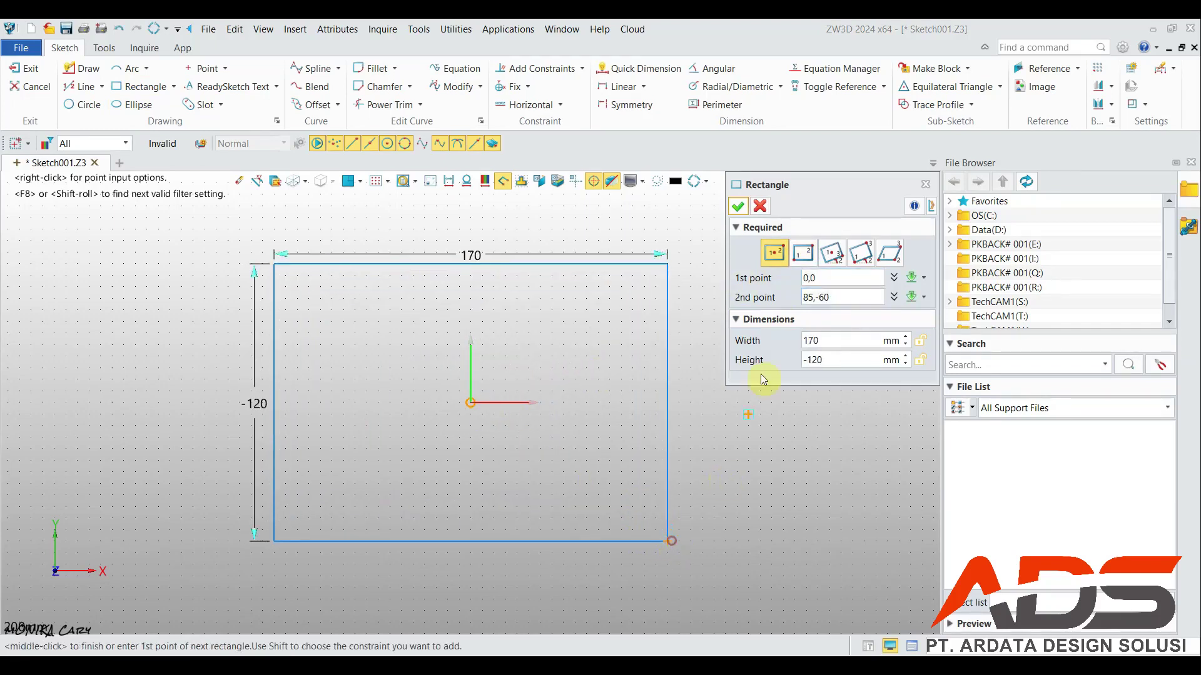
{"action": "left_click", "coordinate": [738, 206]}
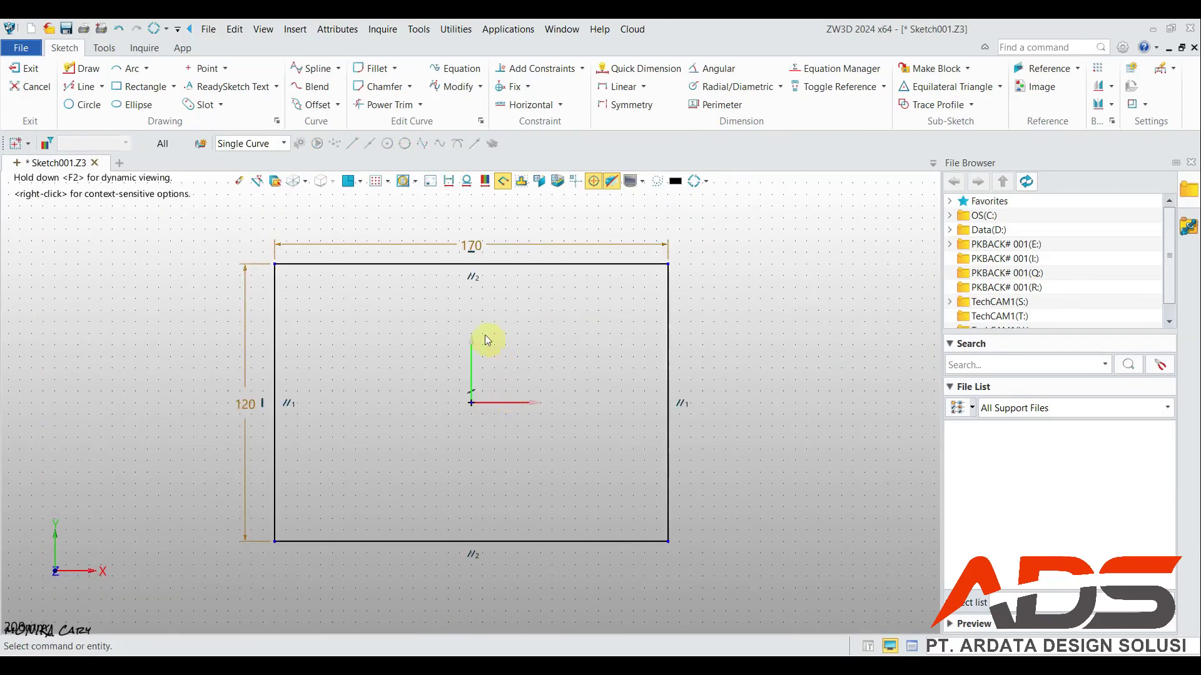
Step: Set both the rectangle's width and height dimensions to 40 mm
{"action": "double_click", "coordinate": [493, 246]}
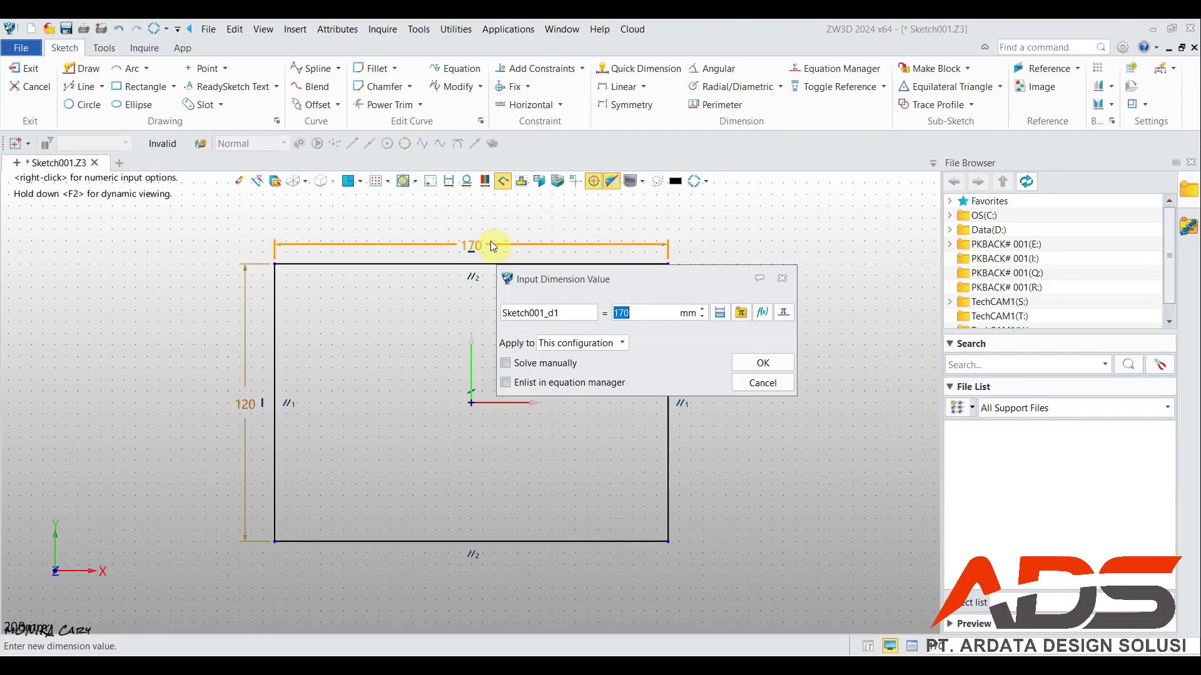
{"action": "type", "text": "40"}
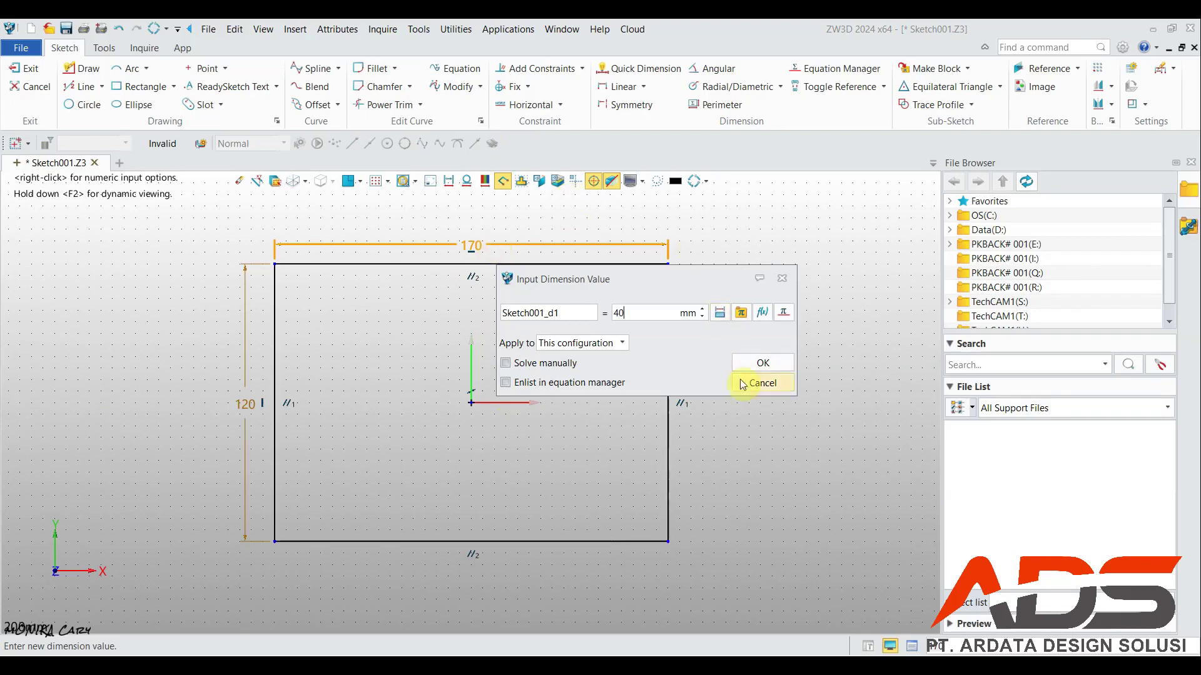
{"action": "left_click", "coordinate": [757, 364]}
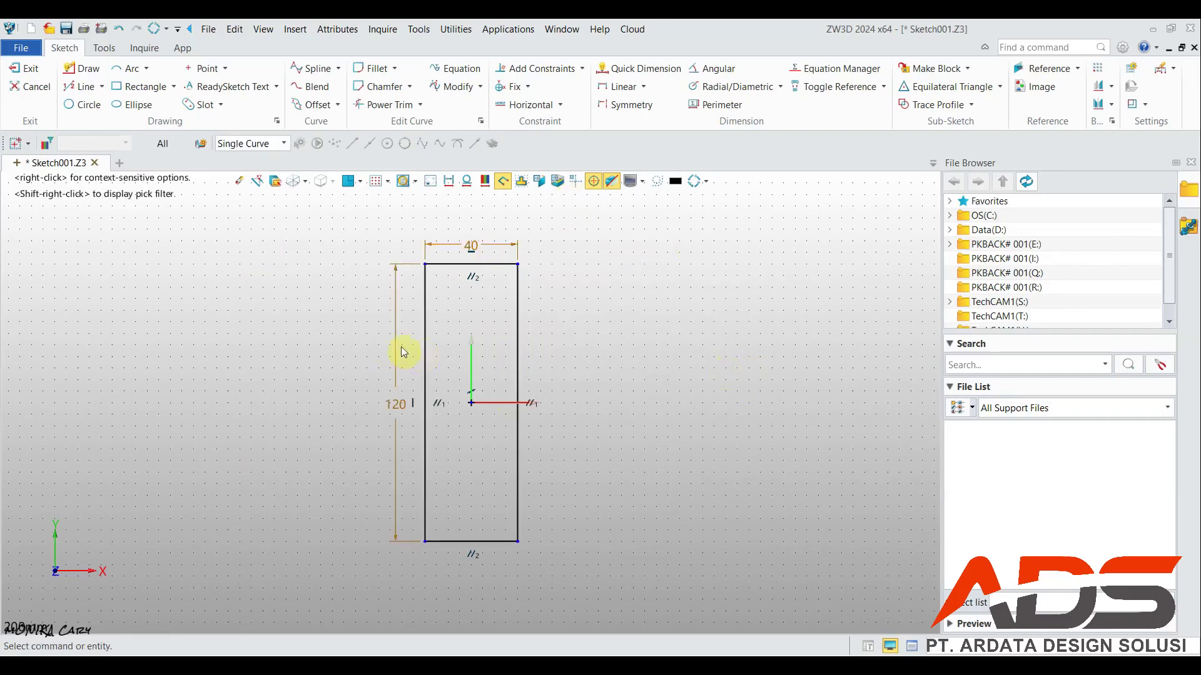
{"action": "double_click", "coordinate": [393, 409]}
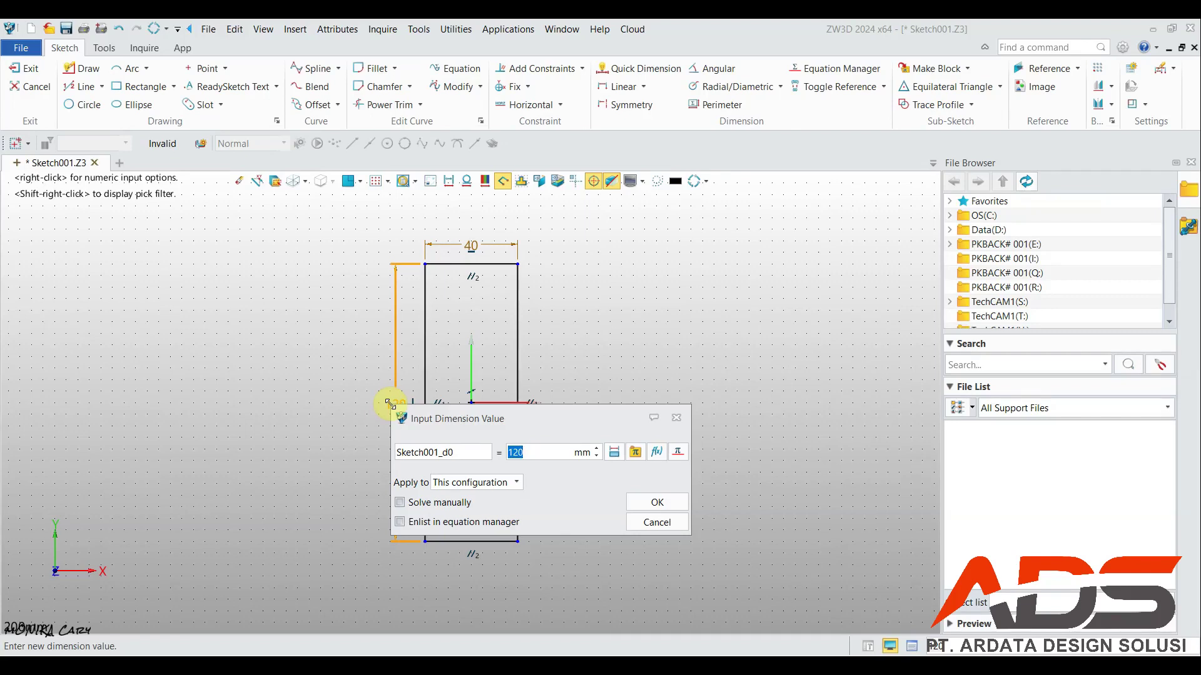
{"action": "type", "text": "40"}
{"action": "key", "text": "Return"}
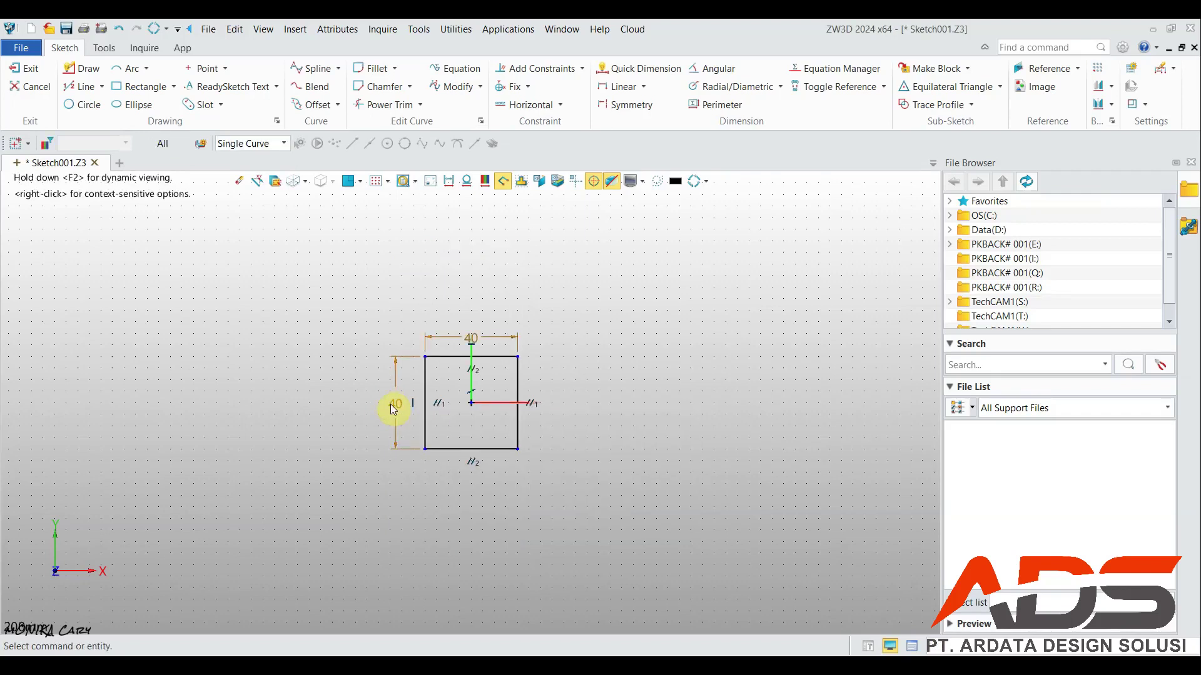
Step: Fillet the square's upper-right and lower-right corners with a 3 mm radius, trimming both curves
{"action": "scroll", "coordinate": [451, 403], "scroll_direction": "up", "scroll_amount": 4}
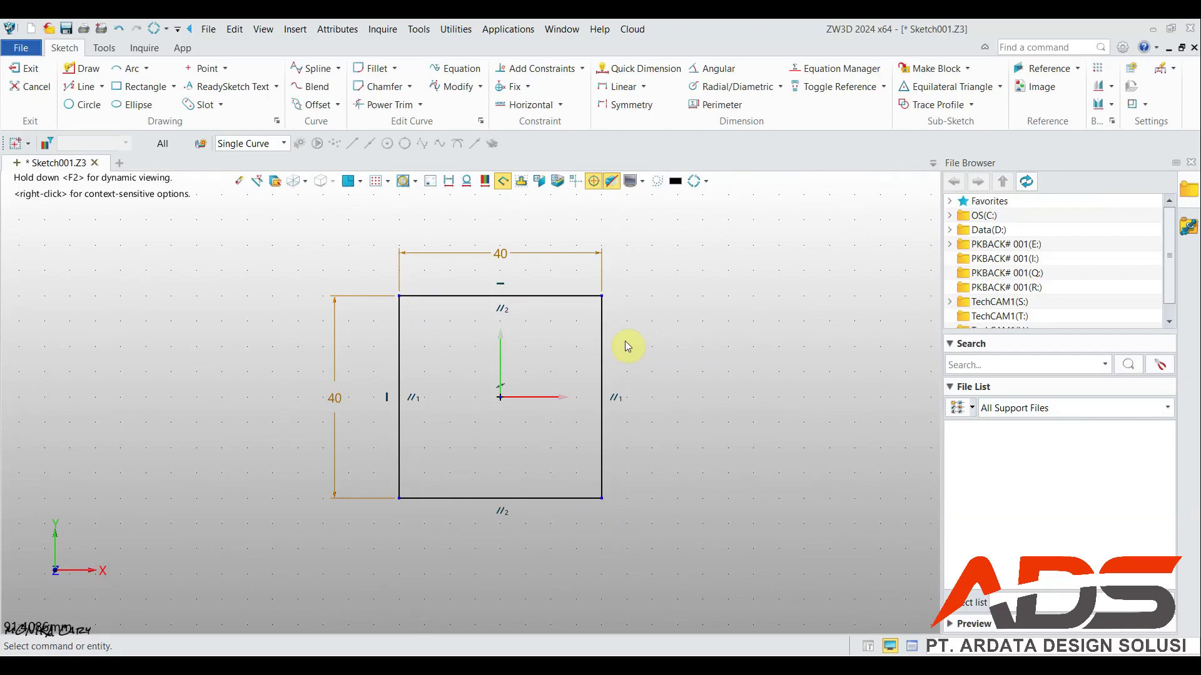
{"action": "left_click", "coordinate": [383, 68]}
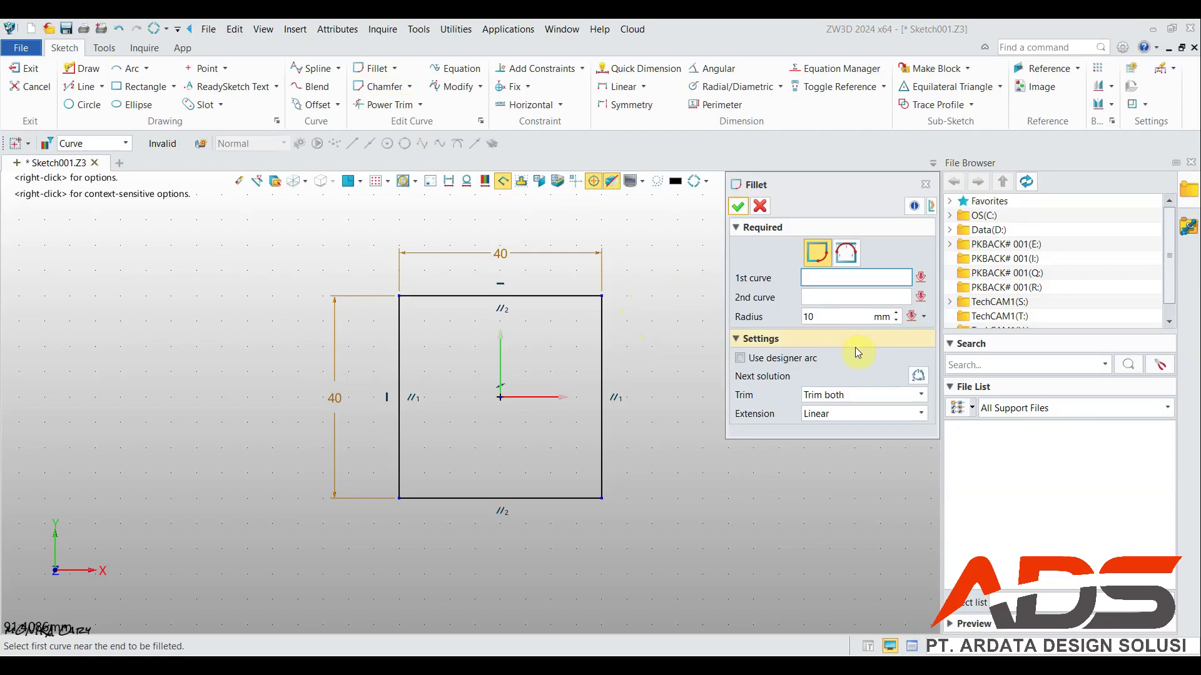
{"action": "left_click", "coordinate": [813, 317]}
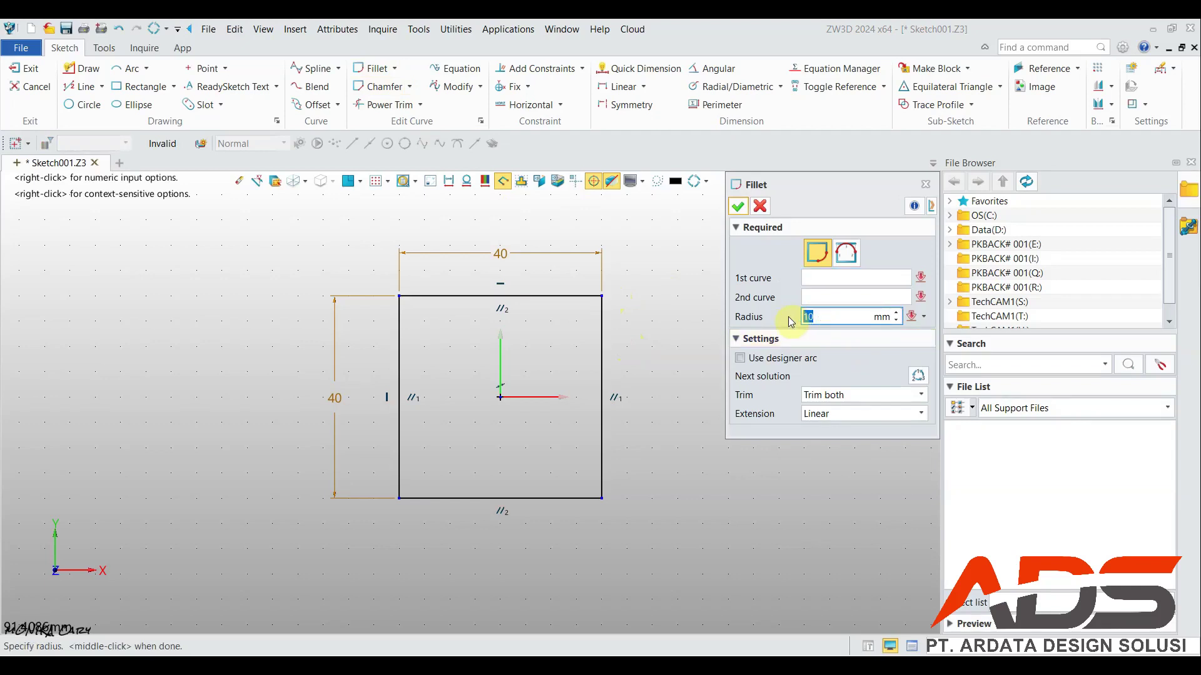
{"action": "key", "text": "Return"}
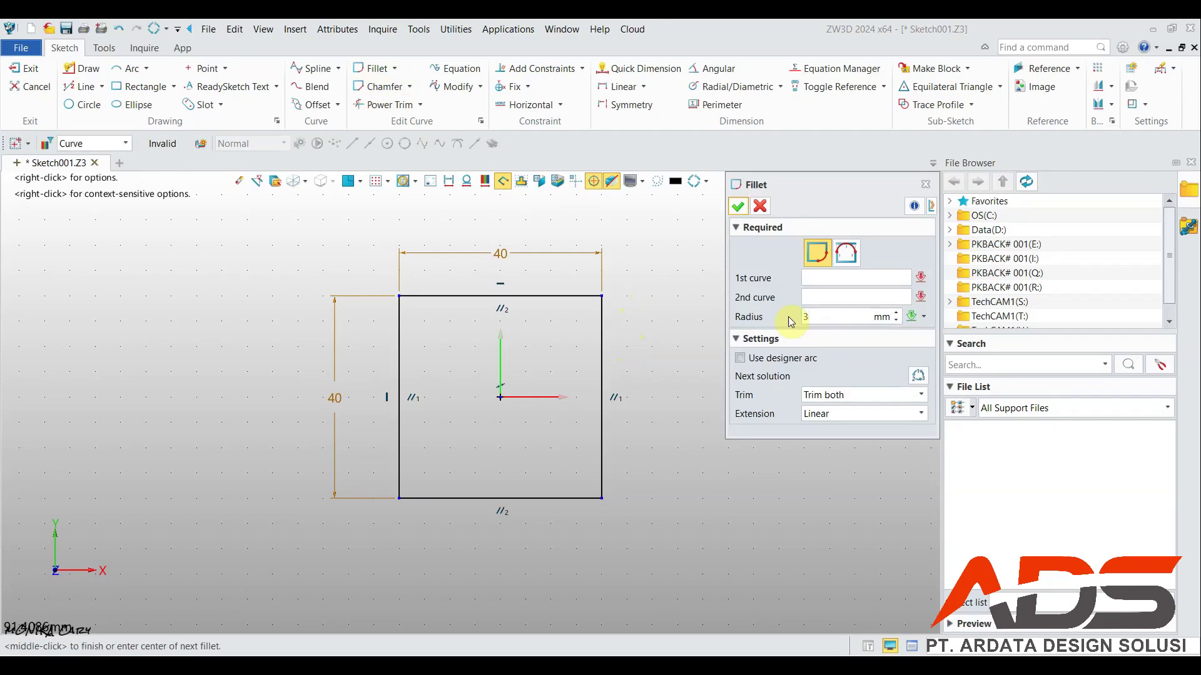
{"action": "left_click", "coordinate": [591, 296]}
{"action": "left_click", "coordinate": [606, 316]}
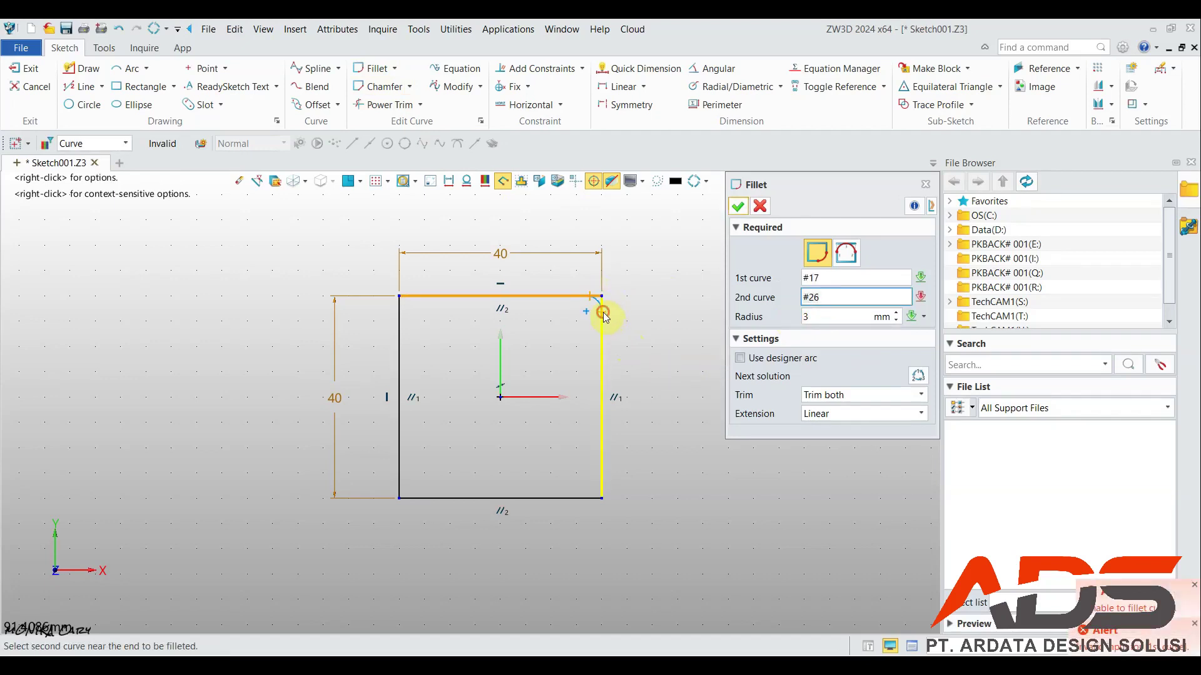
{"action": "left_click", "coordinate": [739, 207]}
{"action": "left_click", "coordinate": [600, 485]}
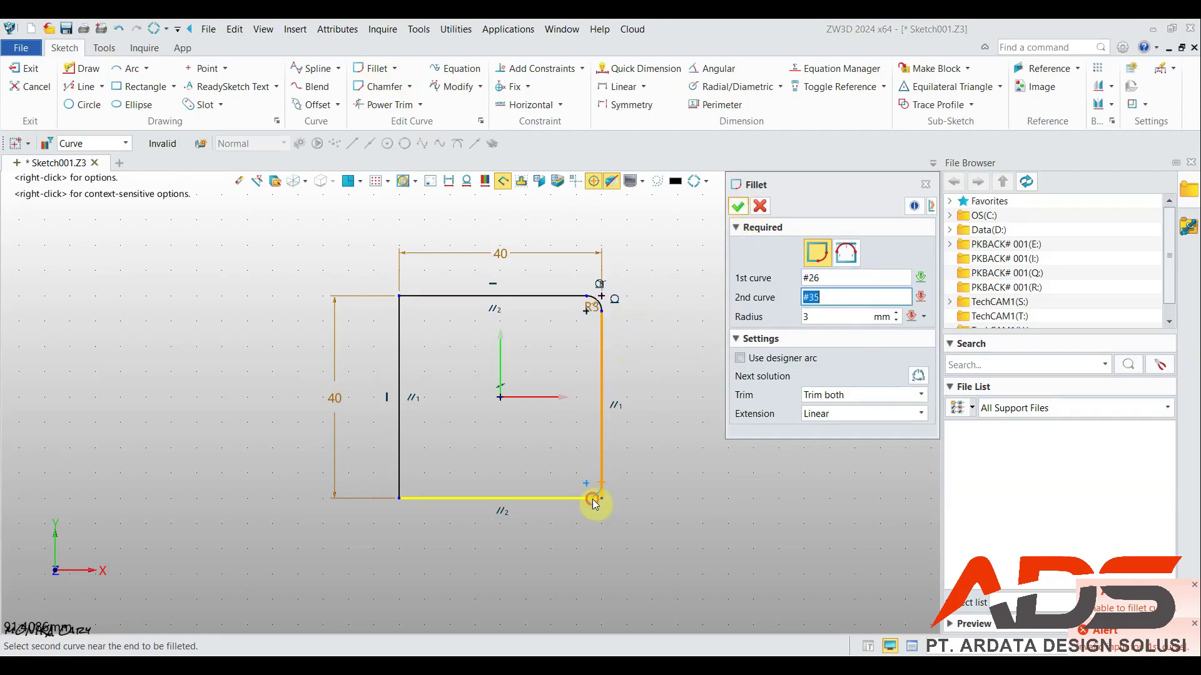
{"action": "left_click", "coordinate": [595, 497]}
{"action": "left_click", "coordinate": [738, 207]}
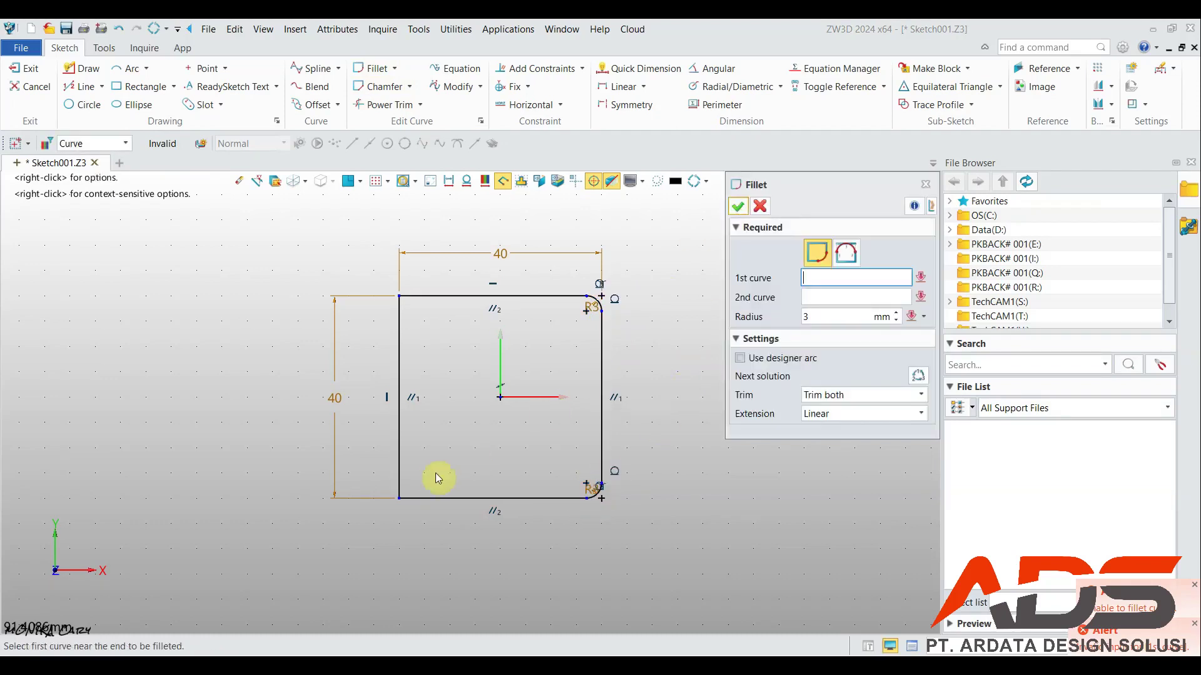
Step: Fillet the square's lower-left and upper-left corners with the same 3 mm radius and finish the Fillet command
{"action": "left_click", "coordinate": [398, 484]}
{"action": "left_click", "coordinate": [412, 498]}
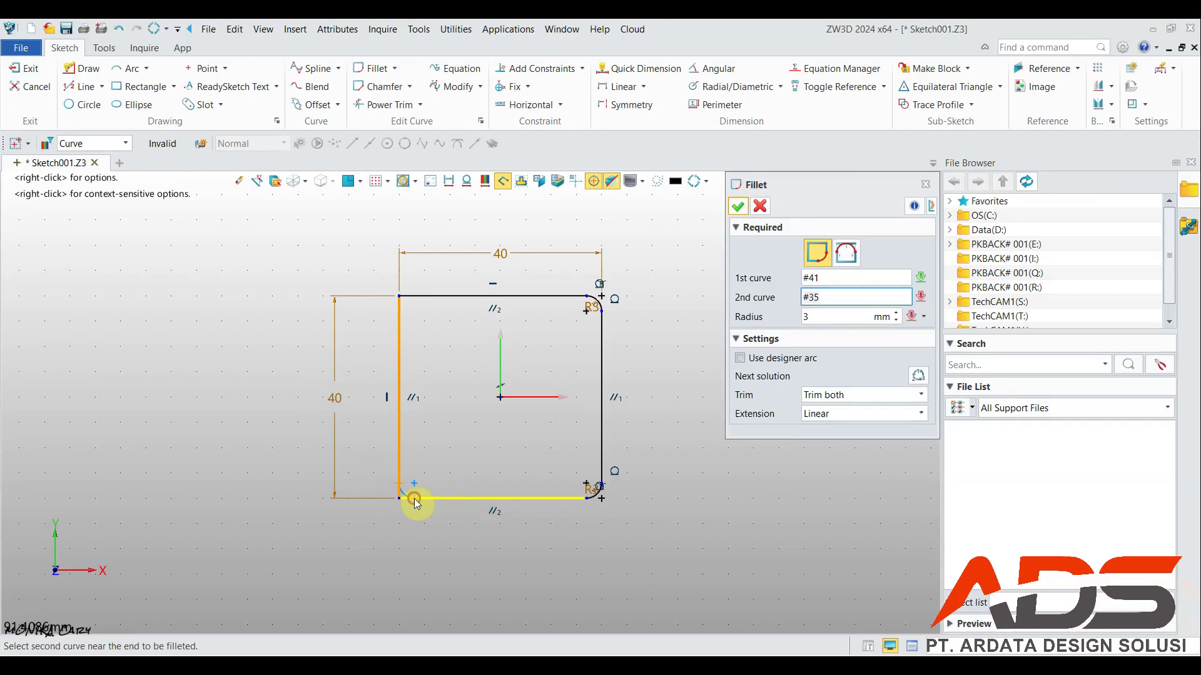
{"action": "left_click", "coordinate": [738, 207]}
{"action": "left_click", "coordinate": [436, 296]}
{"action": "left_click", "coordinate": [399, 316]}
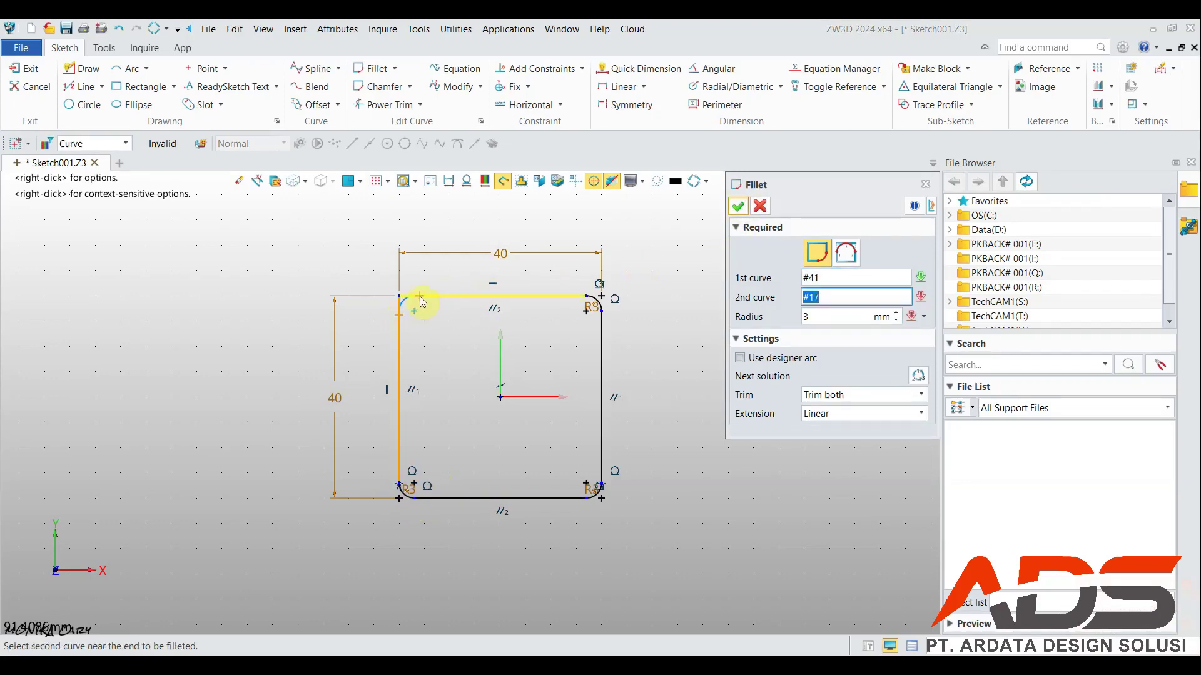
{"action": "left_click", "coordinate": [415, 296]}
{"action": "left_click", "coordinate": [737, 210]}
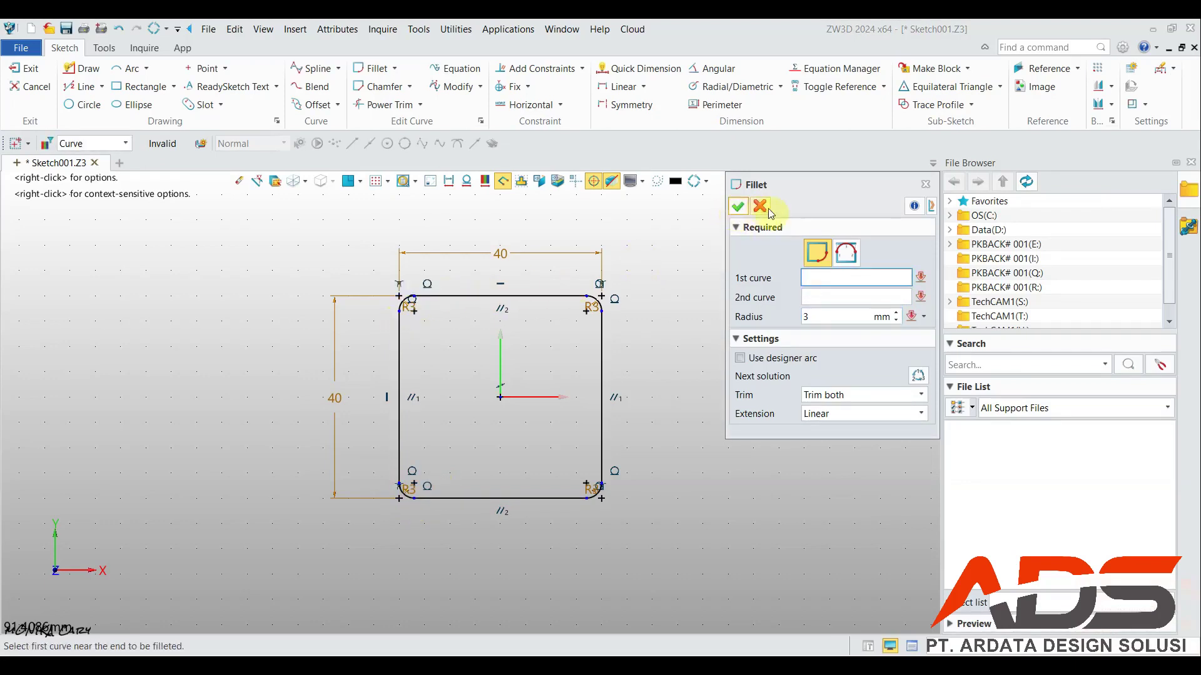
{"action": "scroll", "coordinate": [623, 388], "scroll_direction": "up", "scroll_amount": 1}
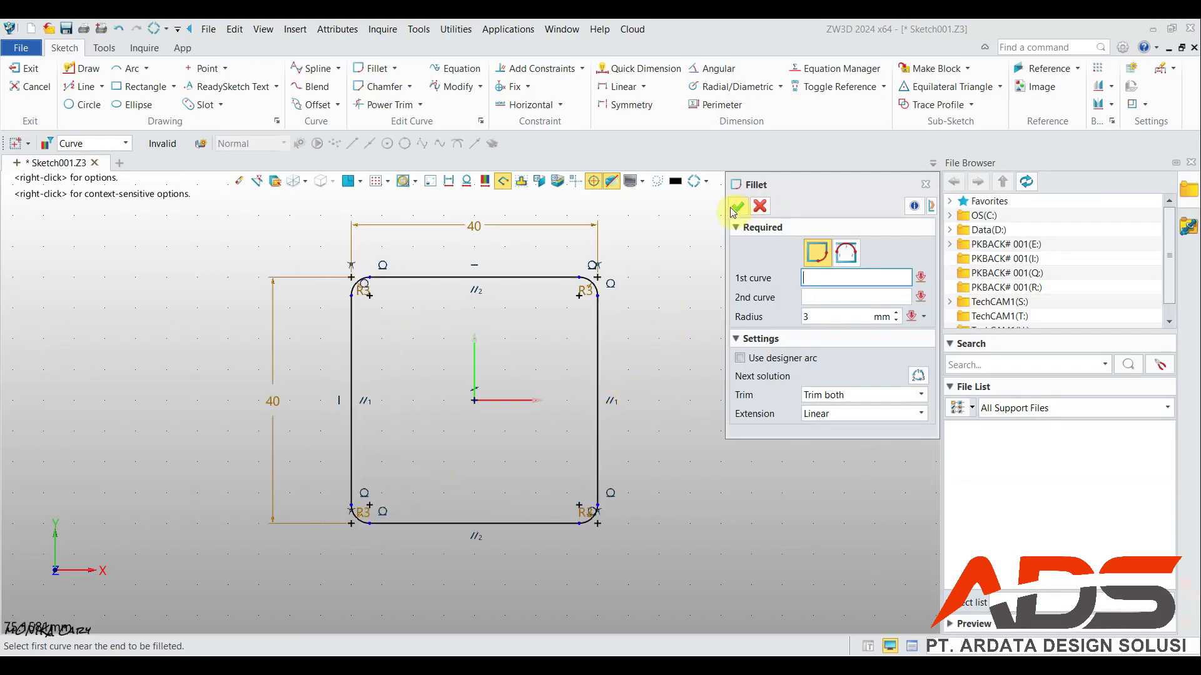
{"action": "left_click", "coordinate": [760, 207]}
Step: Offset all eight curves of the rounded square inward by 2 mm to form an inner profile
{"action": "scroll", "coordinate": [475, 381], "scroll_direction": "up", "scroll_amount": 1}
{"action": "scroll", "coordinate": [446, 367], "scroll_direction": "down", "scroll_amount": 3}
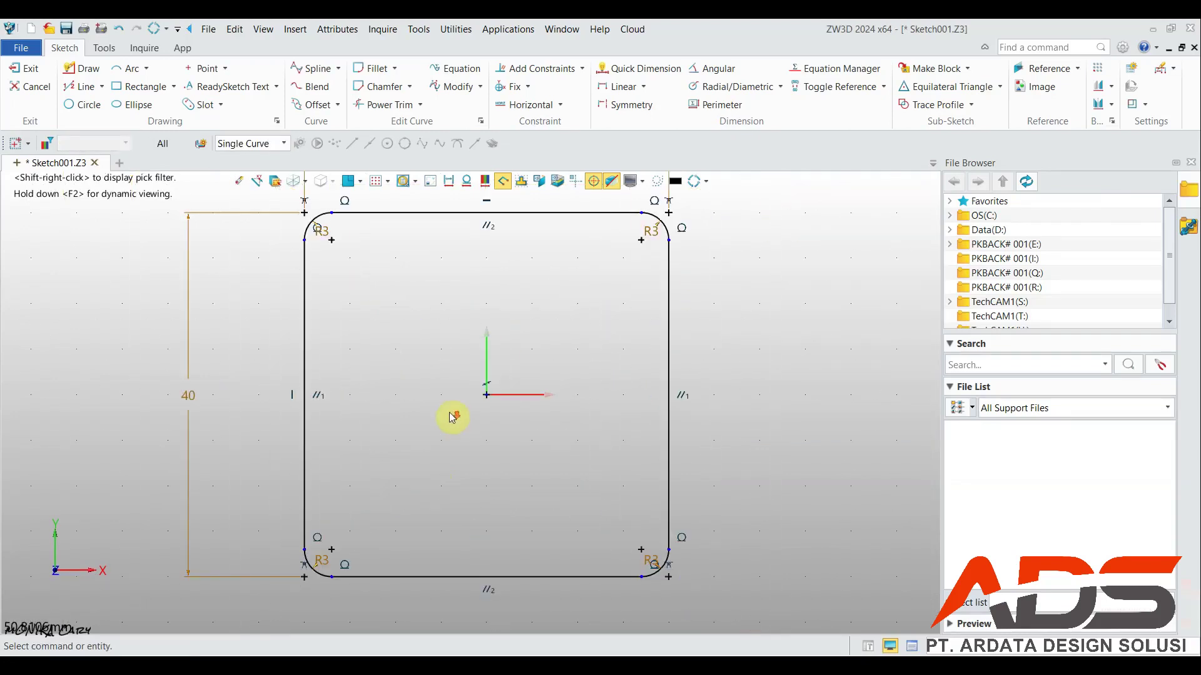
{"action": "scroll", "coordinate": [447, 367], "scroll_direction": "up", "scroll_amount": 1}
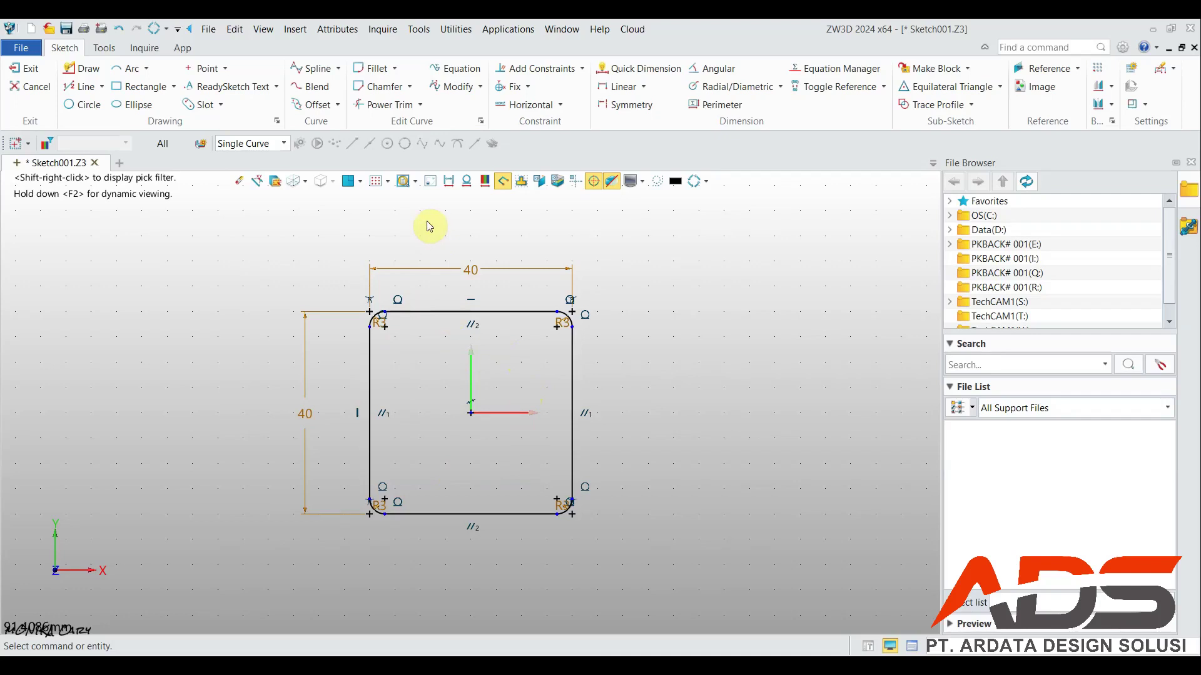
{"action": "left_click", "coordinate": [315, 105]}
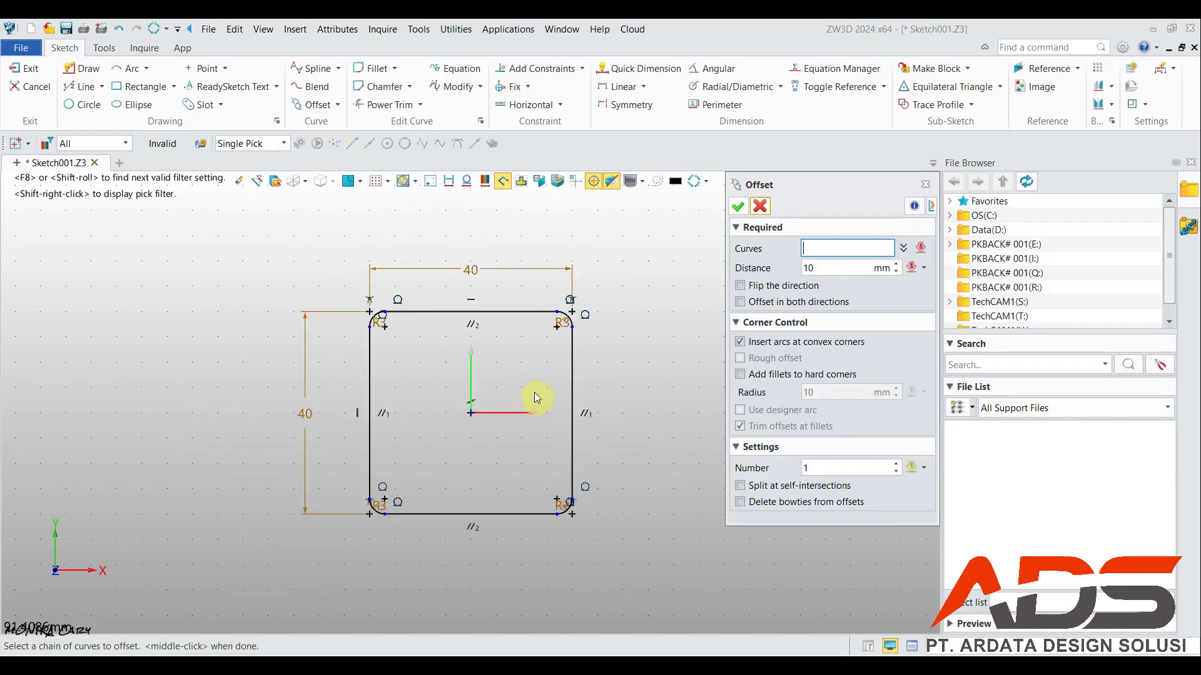
{"action": "mouse_move", "coordinate": [569, 357]}
{"action": "left_mouse_down"}
{"action": "mouse_move", "coordinate": [317, 582]}
{"action": "mouse_move", "coordinate": [444, 456]}
{"action": "mouse_move", "coordinate": [441, 418]}
{"action": "left_mouse_up"}
{"action": "left_click_drag", "start_coordinate": [637, 235], "coordinate": [325, 571]}
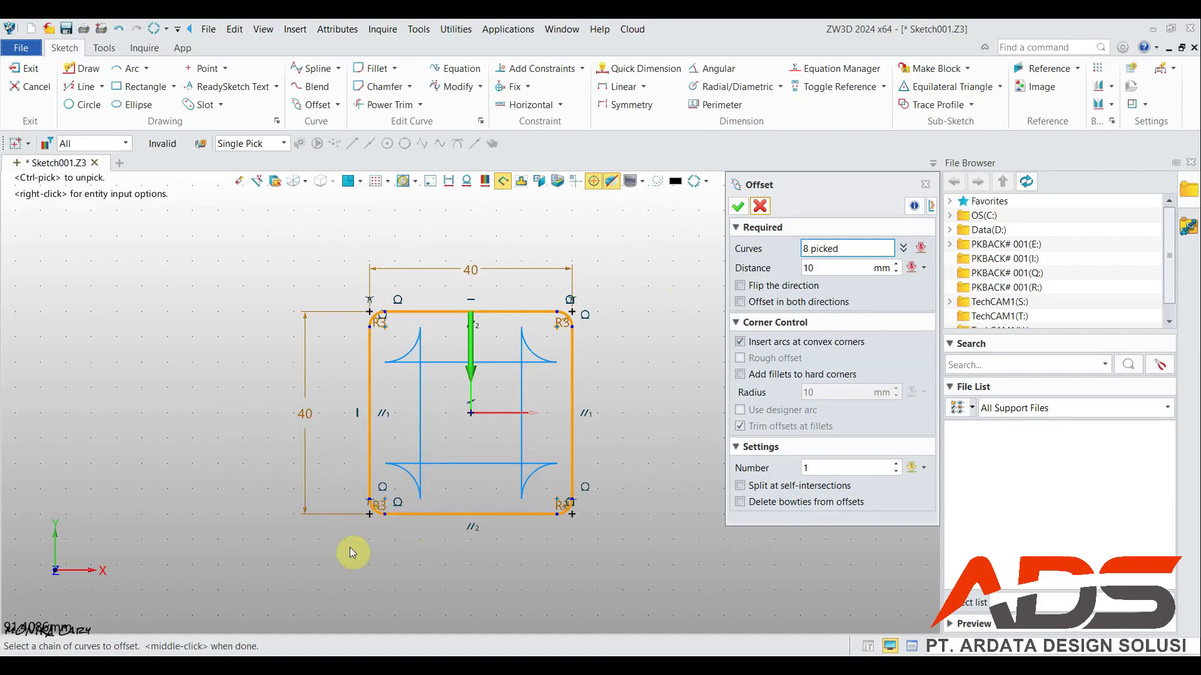
{"action": "left_click", "coordinate": [824, 268]}
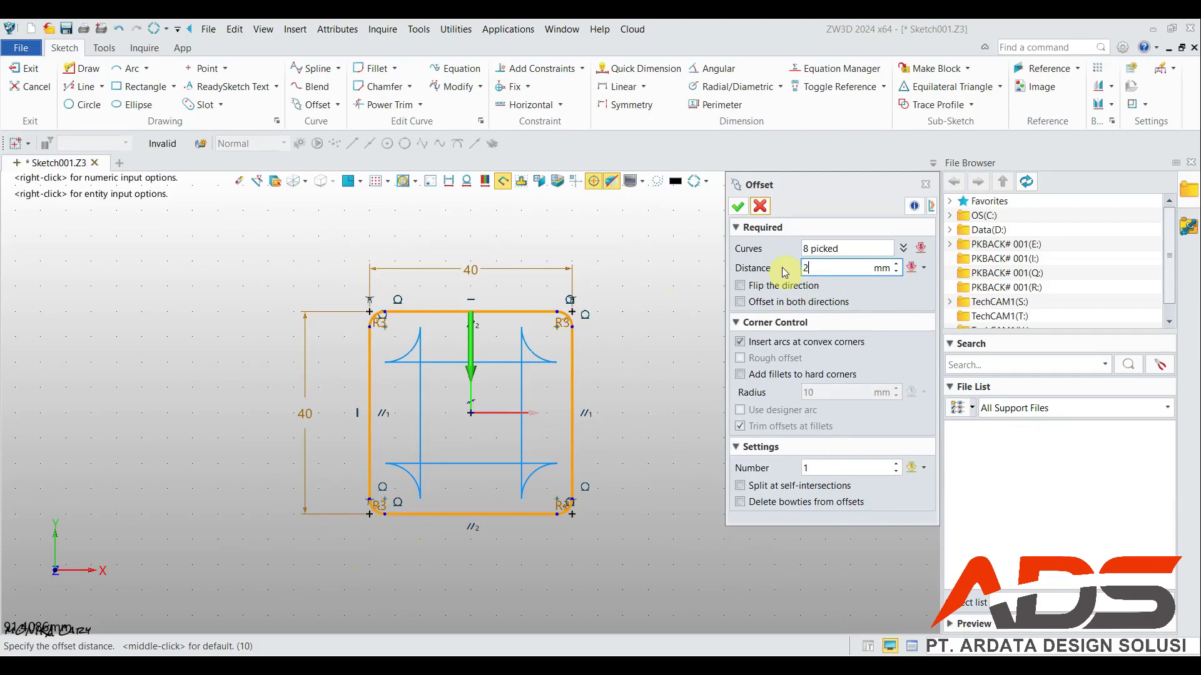
{"action": "key", "text": "Return"}
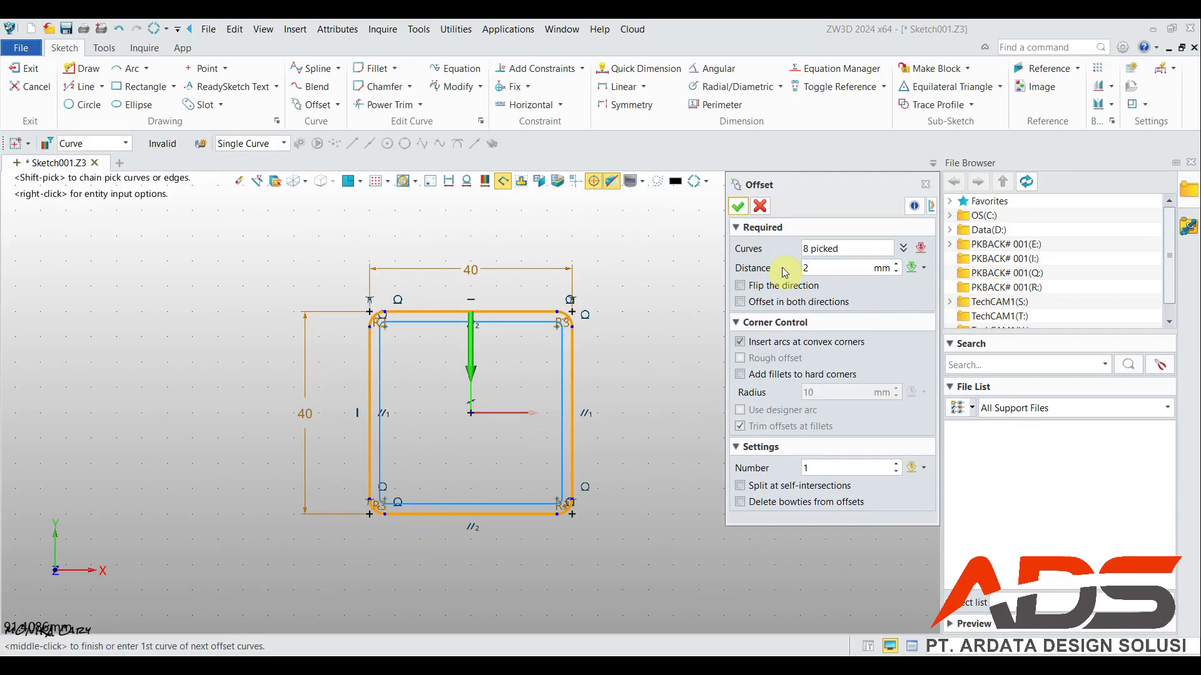
{"action": "left_click", "coordinate": [744, 212]}
{"action": "left_click", "coordinate": [760, 207]}
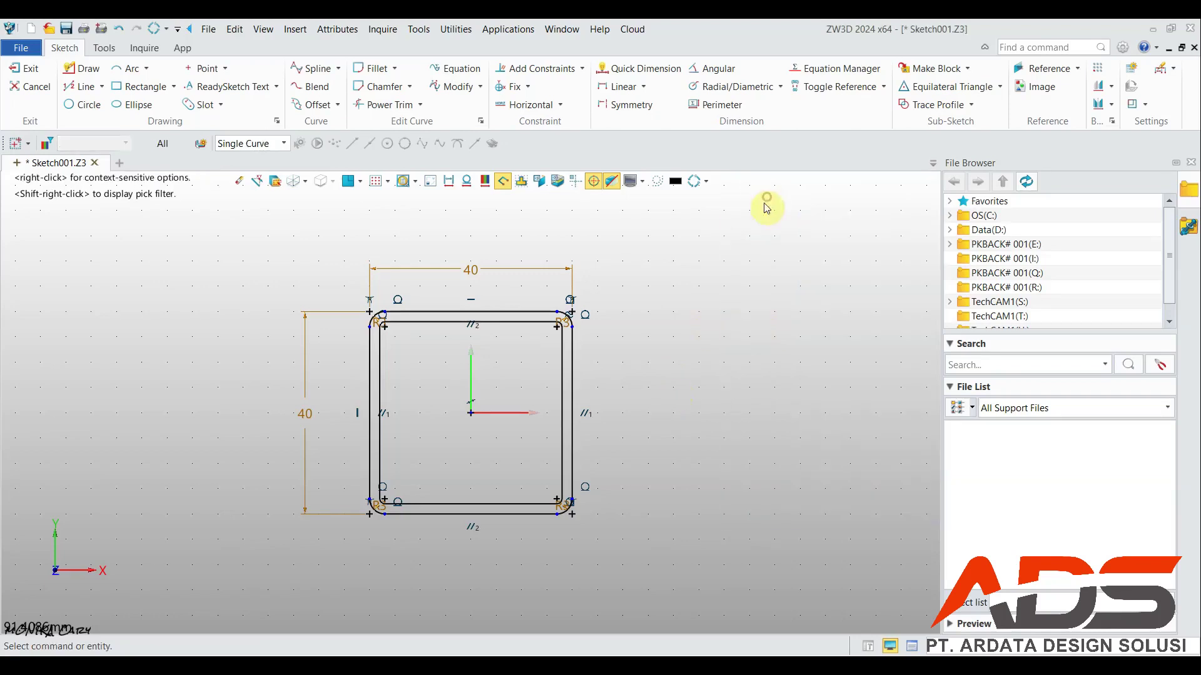
{"action": "scroll", "coordinate": [490, 434], "scroll_direction": "up", "scroll_amount": 3}
{"action": "scroll", "coordinate": [413, 429], "scroll_direction": "down", "scroll_amount": 3}
{"action": "scroll", "coordinate": [384, 427], "scroll_direction": "up", "scroll_amount": 1}
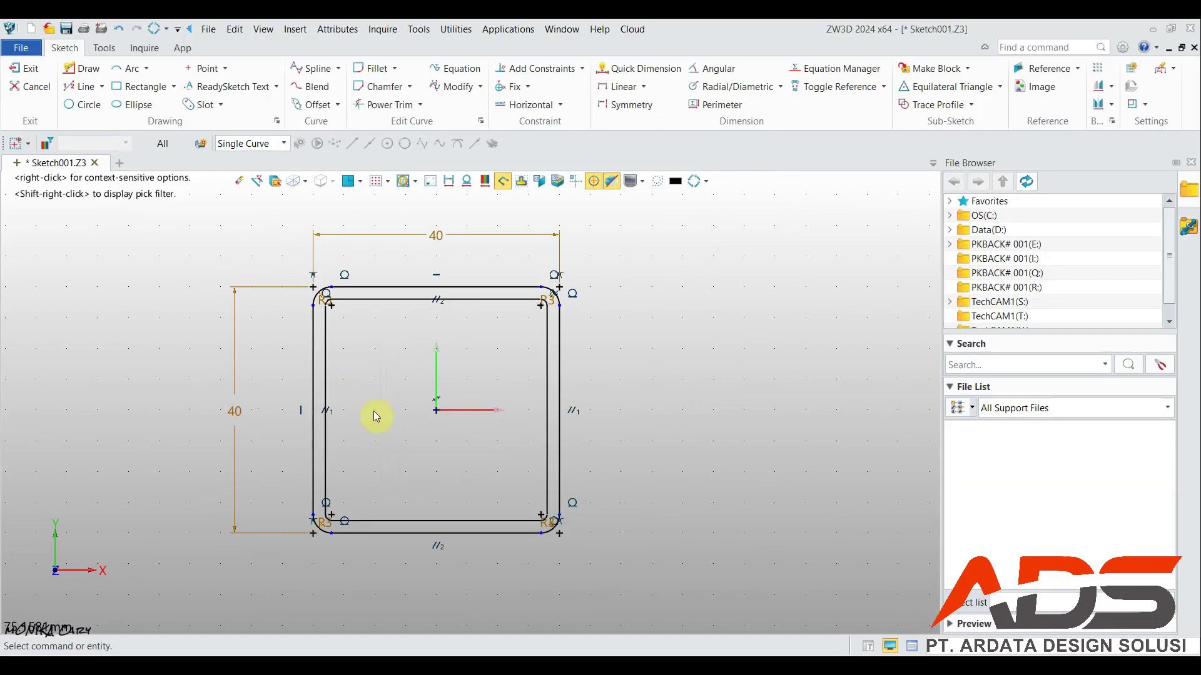
{"action": "left_click", "coordinate": [456, 287]}
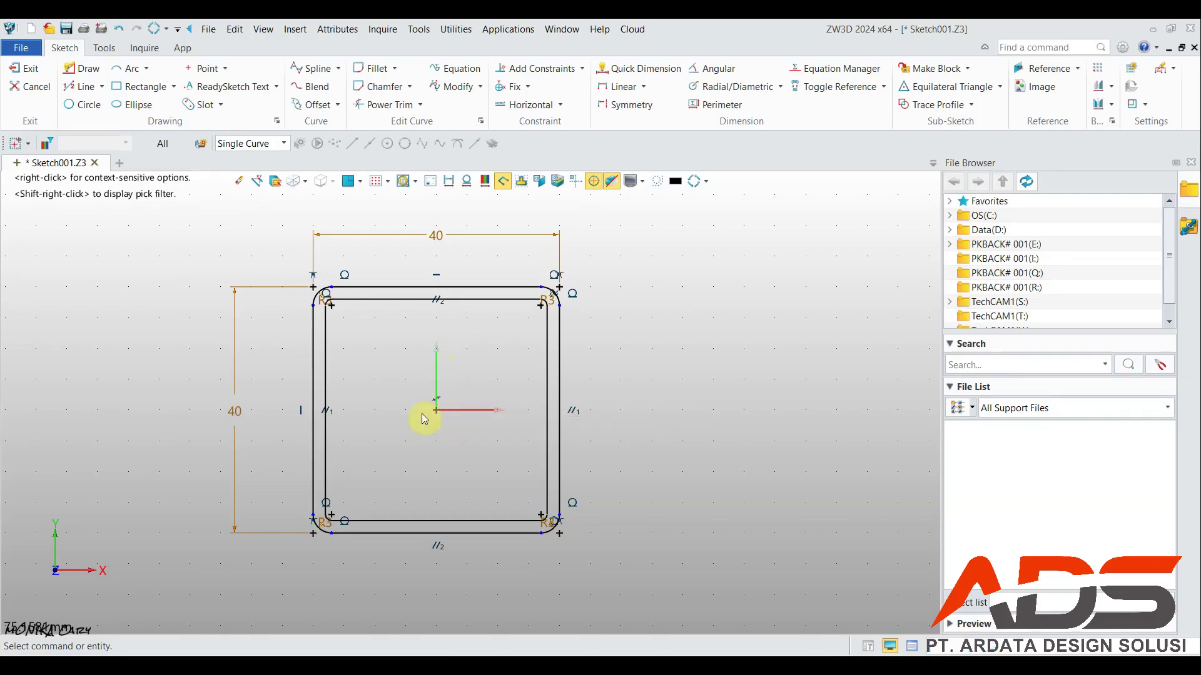
{"action": "scroll", "coordinate": [430, 351], "scroll_direction": "down", "scroll_amount": 1}
{"action": "scroll", "coordinate": [431, 354], "scroll_direction": "up", "scroll_amount": 1}
{"action": "scroll", "coordinate": [430, 355], "scroll_direction": "up", "scroll_amount": 2}
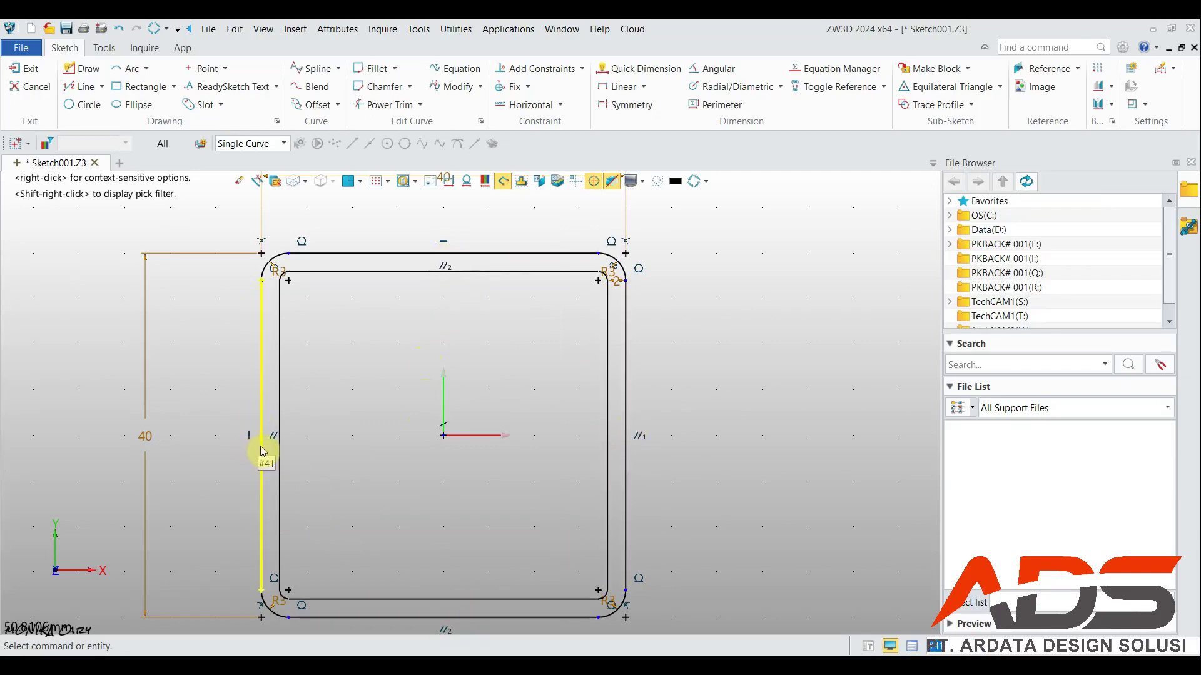
{"action": "scroll", "coordinate": [475, 468], "scroll_direction": "up", "scroll_amount": 2}
{"action": "scroll", "coordinate": [488, 472], "scroll_direction": "down", "scroll_amount": 4}
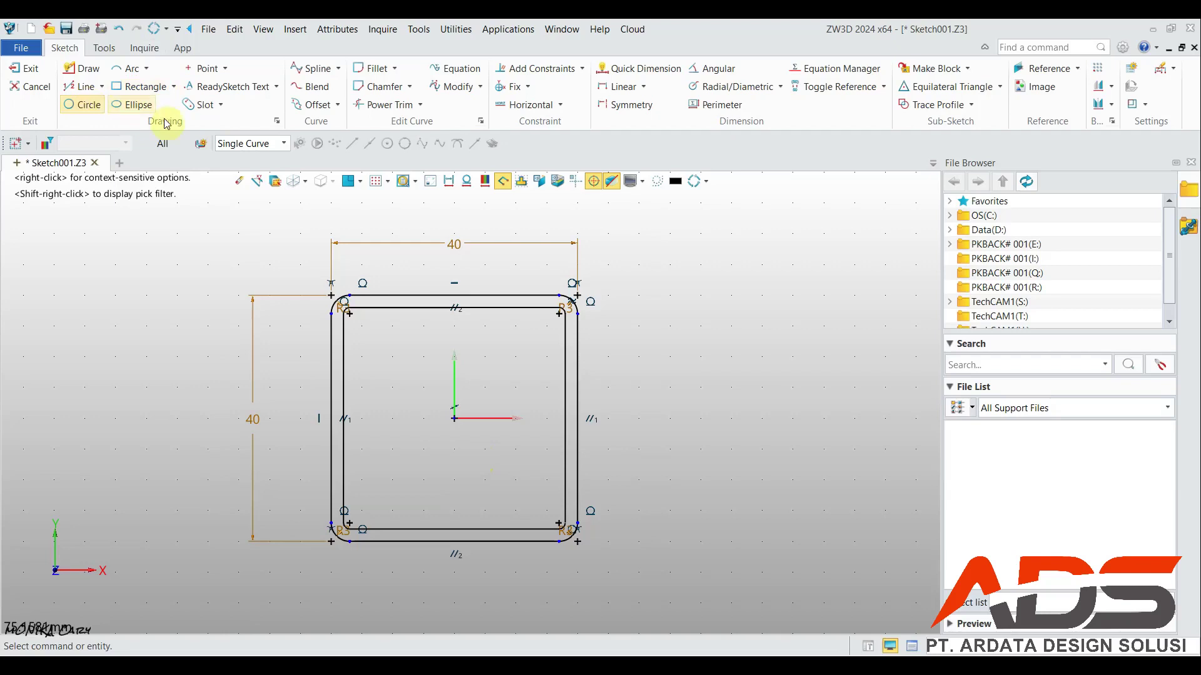
Step: Place sketch points at the midpoints of the outer square's top, right, left and bottom edges
{"action": "left_click", "coordinate": [207, 68]}
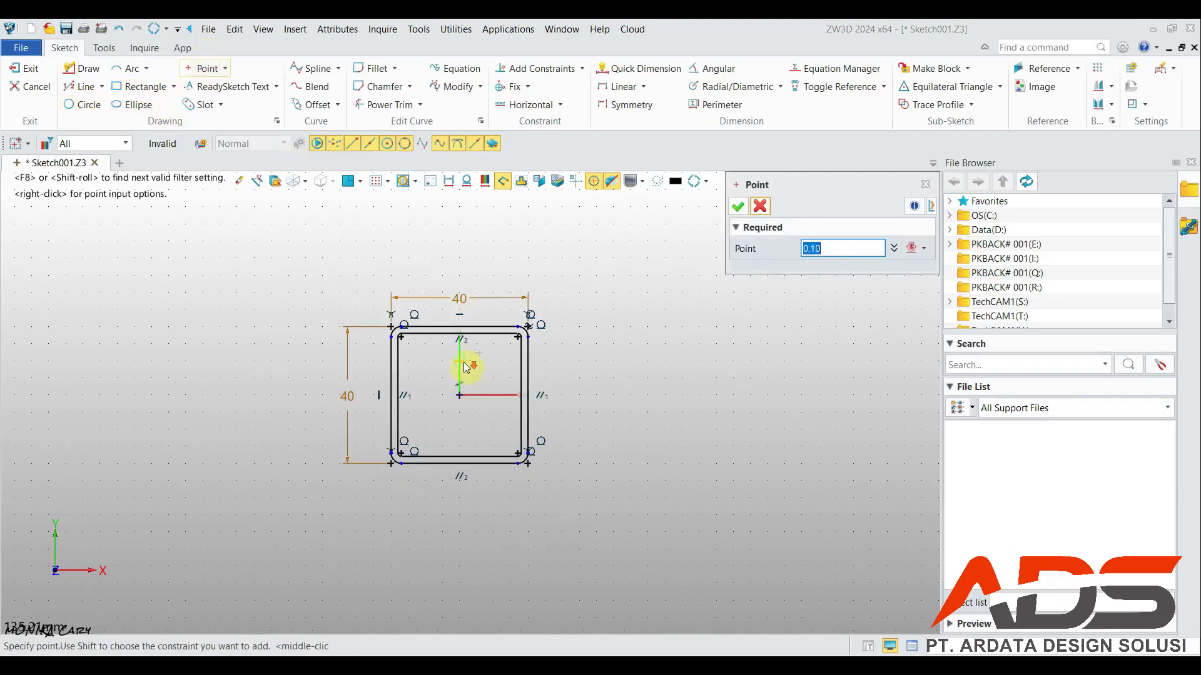
{"action": "scroll", "coordinate": [451, 355], "scroll_direction": "up", "scroll_amount": 2}
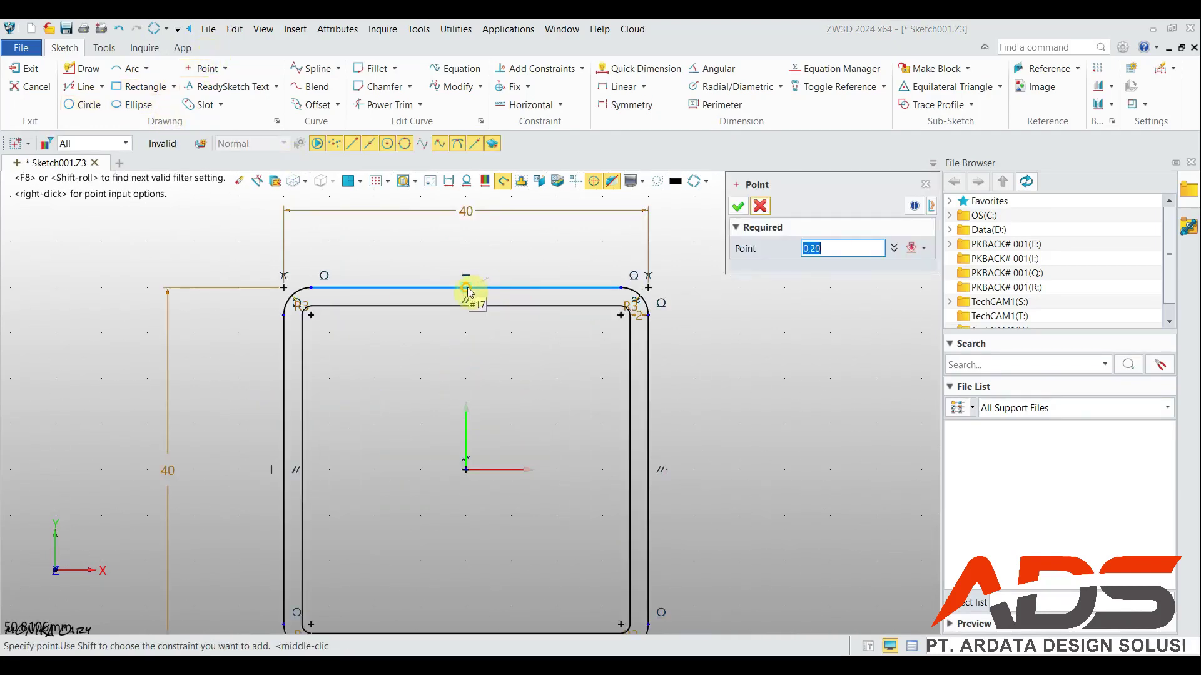
{"action": "left_click", "coordinate": [648, 474]}
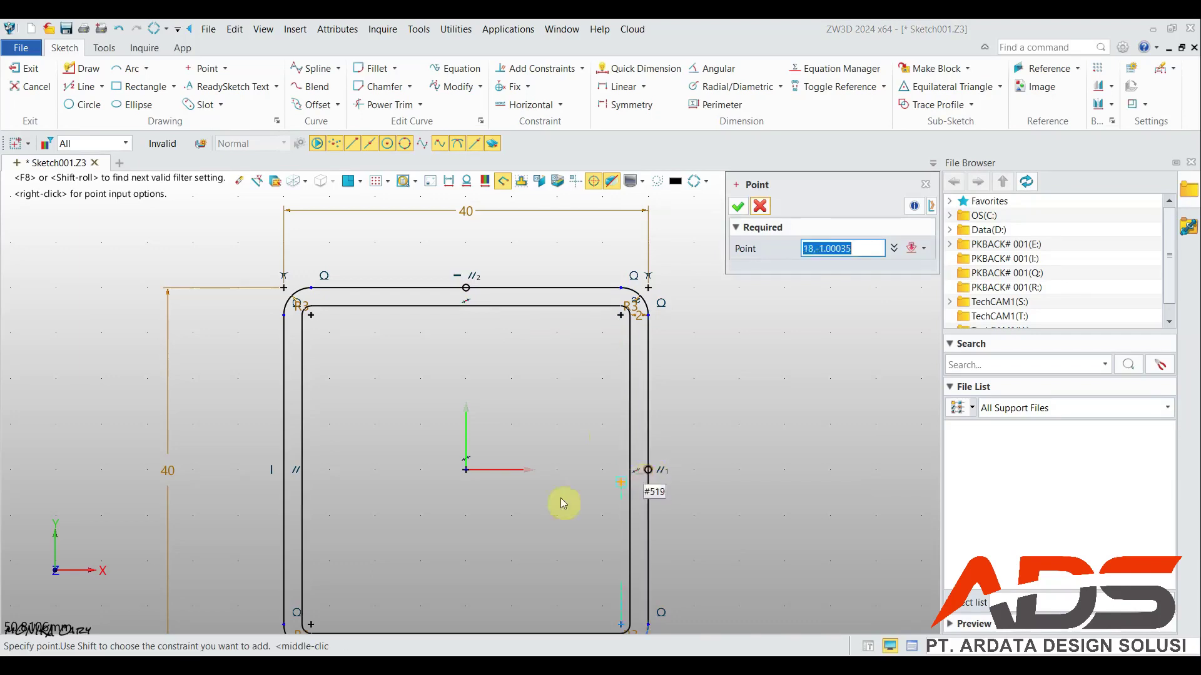
{"action": "scroll", "coordinate": [563, 501], "scroll_direction": "up", "scroll_amount": 4}
{"action": "scroll", "coordinate": [383, 475], "scroll_direction": "down", "scroll_amount": 3}
{"action": "left_click", "coordinate": [142, 450]}
{"action": "scroll", "coordinate": [300, 482], "scroll_direction": "up", "scroll_amount": 3}
{"action": "scroll", "coordinate": [388, 530], "scroll_direction": "down", "scroll_amount": 4}
{"action": "middle_click_drag", "start_coordinate": [386, 527], "coordinate": [416, 438]}
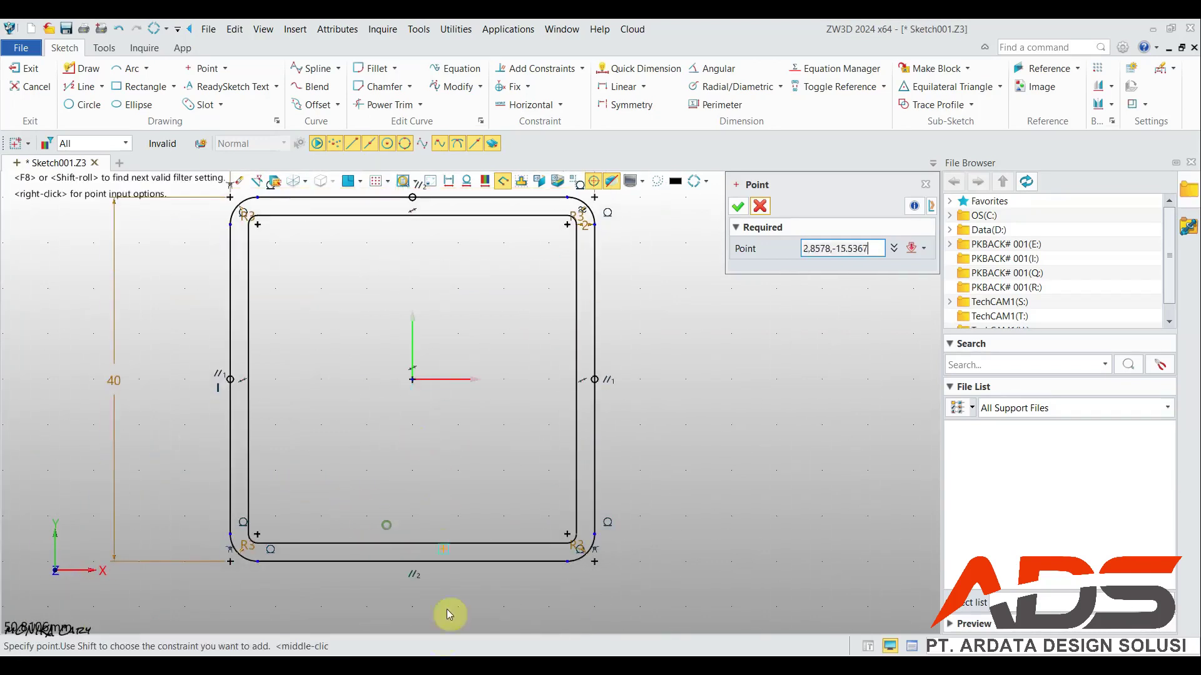
{"action": "left_click", "coordinate": [415, 562]}
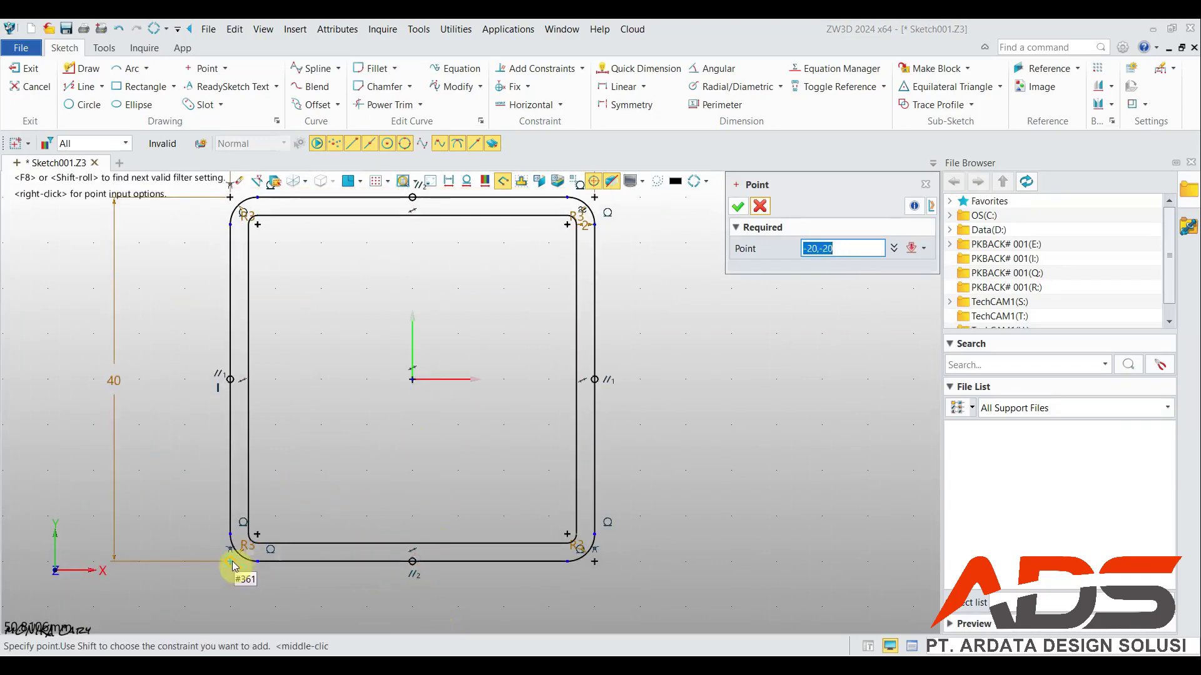
Step: Add points at the middle of the outer profile's lower-left and lower-right corner arcs
{"action": "scroll", "coordinate": [236, 563], "scroll_direction": "up", "scroll_amount": 4}
{"action": "scroll", "coordinate": [294, 512], "scroll_direction": "up", "scroll_amount": 2}
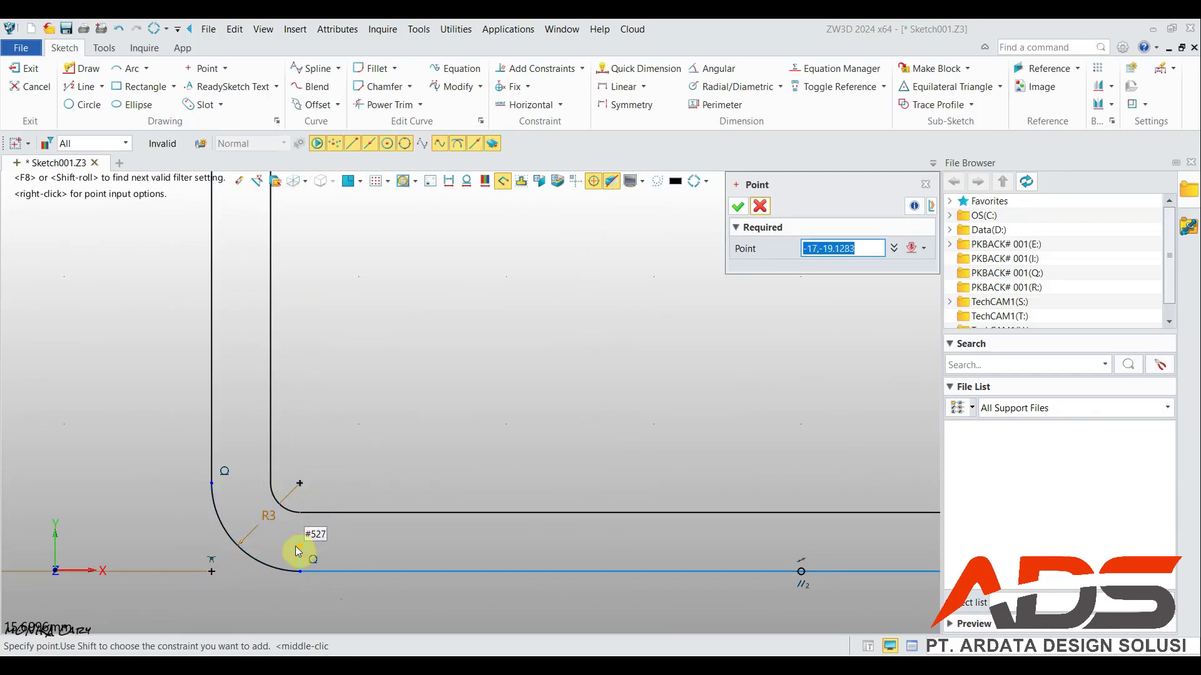
{"action": "left_click", "coordinate": [242, 549]}
{"action": "scroll", "coordinate": [416, 552], "scroll_direction": "up", "scroll_amount": 1}
{"action": "scroll", "coordinate": [413, 550], "scroll_direction": "down", "scroll_amount": 3}
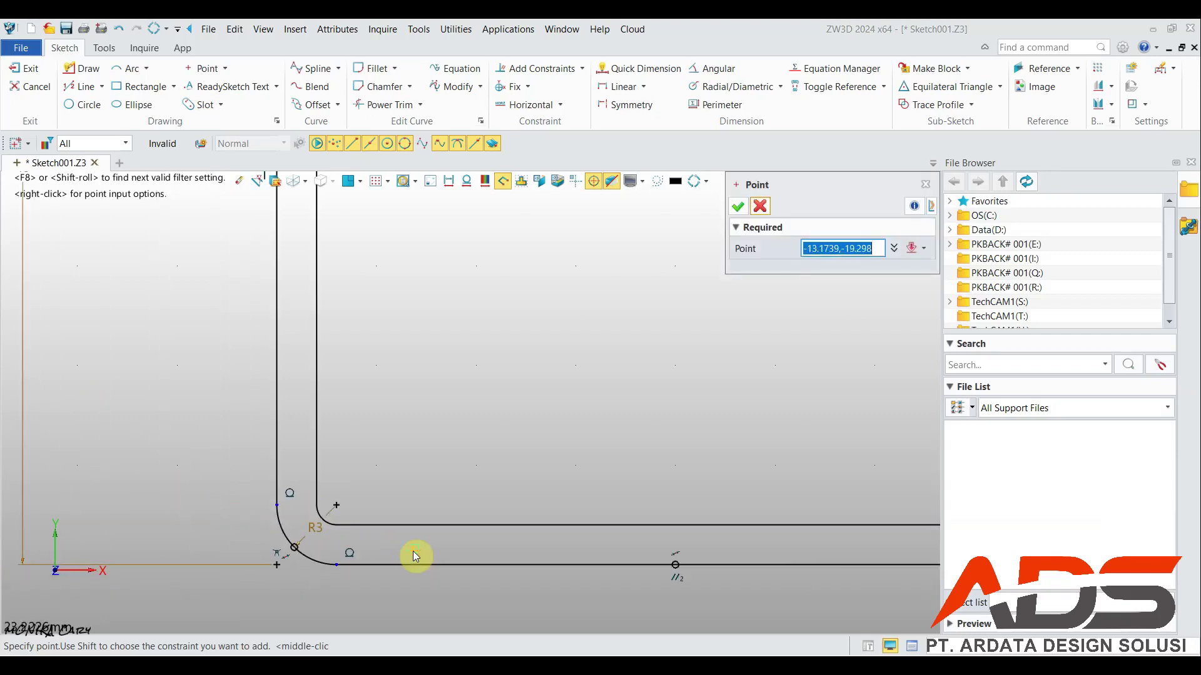
{"action": "scroll", "coordinate": [753, 563], "scroll_direction": "up", "scroll_amount": 2}
{"action": "left_click", "coordinate": [765, 549]}
Step: Add points at the middle of the outer profile's upper-right and upper-left corner arcs and finish the Point command
{"action": "scroll", "coordinate": [748, 563], "scroll_direction": "up", "scroll_amount": 1}
{"action": "scroll", "coordinate": [749, 564], "scroll_direction": "down", "scroll_amount": 2}
{"action": "scroll", "coordinate": [747, 341], "scroll_direction": "up", "scroll_amount": 4}
{"action": "left_click", "coordinate": [768, 302]}
{"action": "scroll", "coordinate": [611, 388], "scroll_direction": "down", "scroll_amount": 4}
{"action": "scroll", "coordinate": [206, 338], "scroll_direction": "up", "scroll_amount": 1}
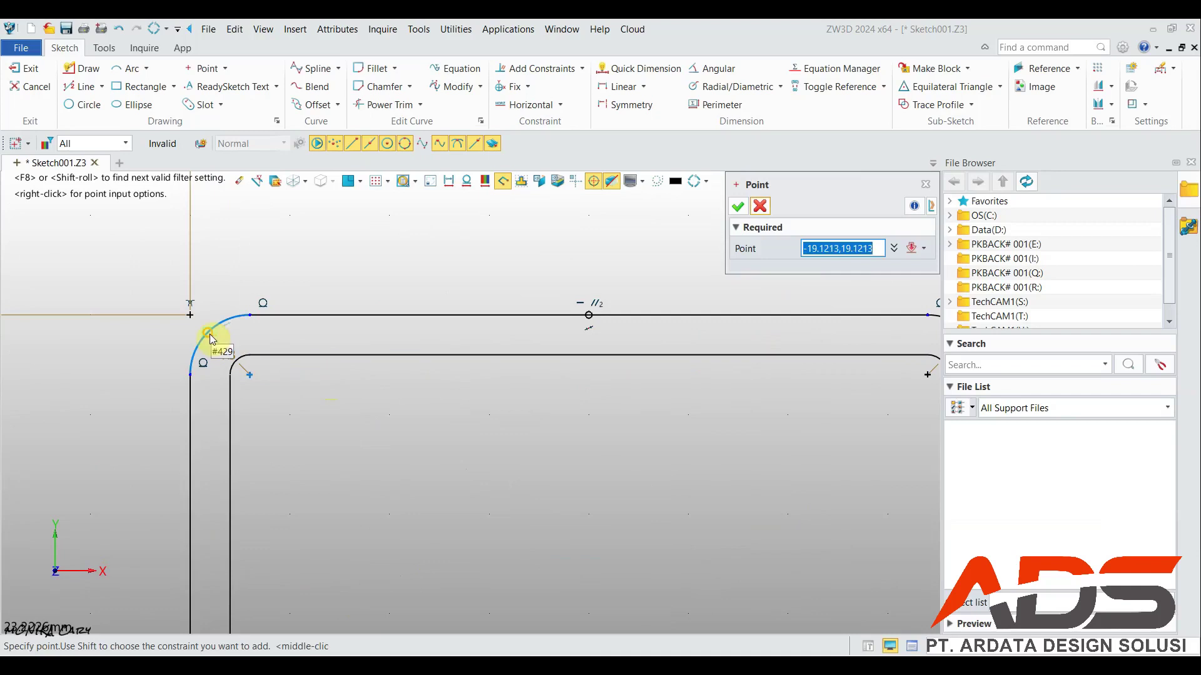
{"action": "left_click", "coordinate": [207, 333]}
{"action": "left_click", "coordinate": [224, 355]}
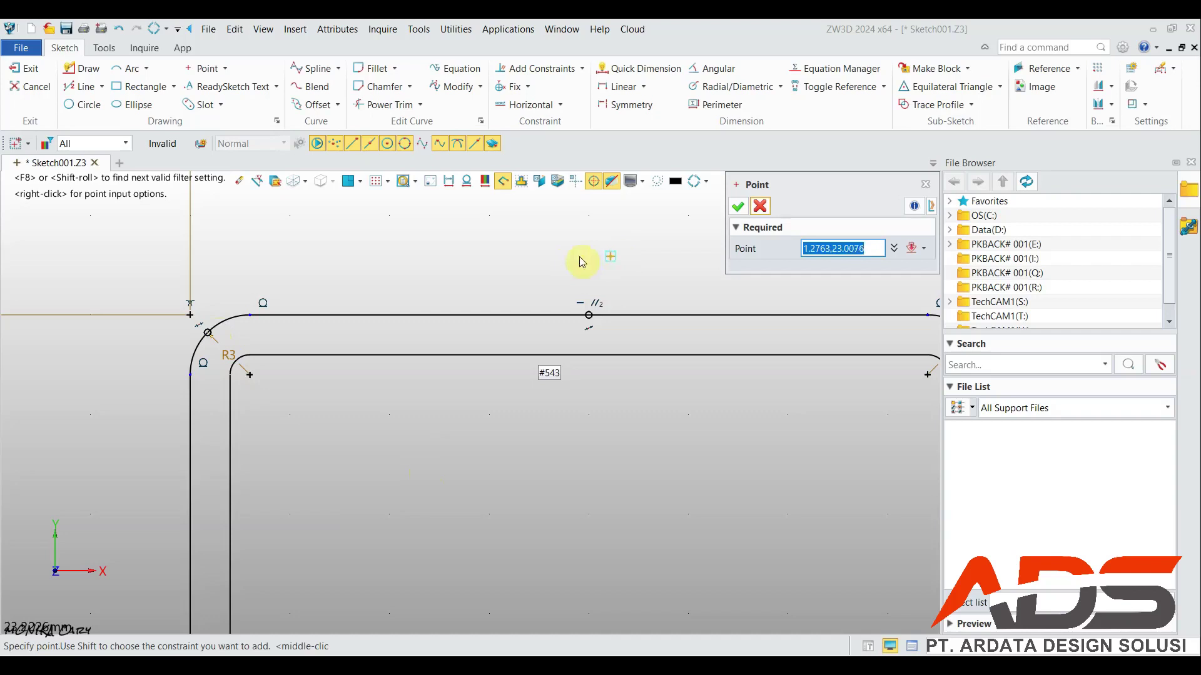
{"action": "left_click", "coordinate": [737, 206]}
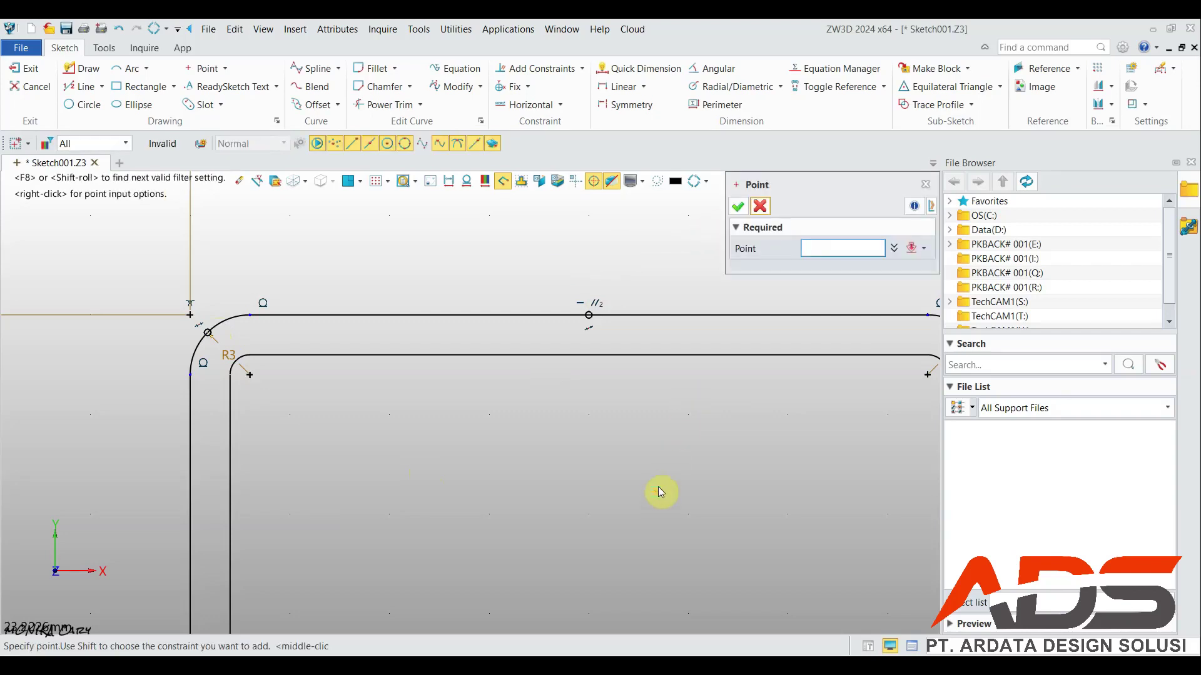
{"action": "left_click", "coordinate": [755, 206]}
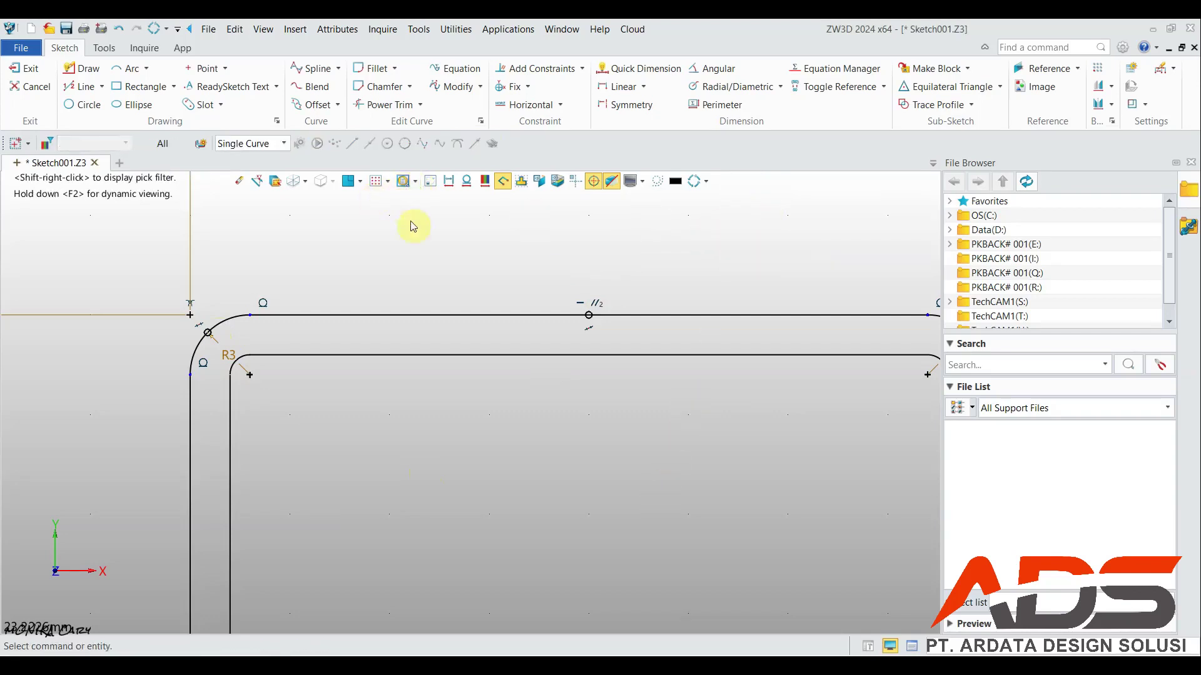
Step: Fit the whole tube profile in view and exit the sketch to the file's root level
{"action": "left_click", "coordinate": [349, 182]}
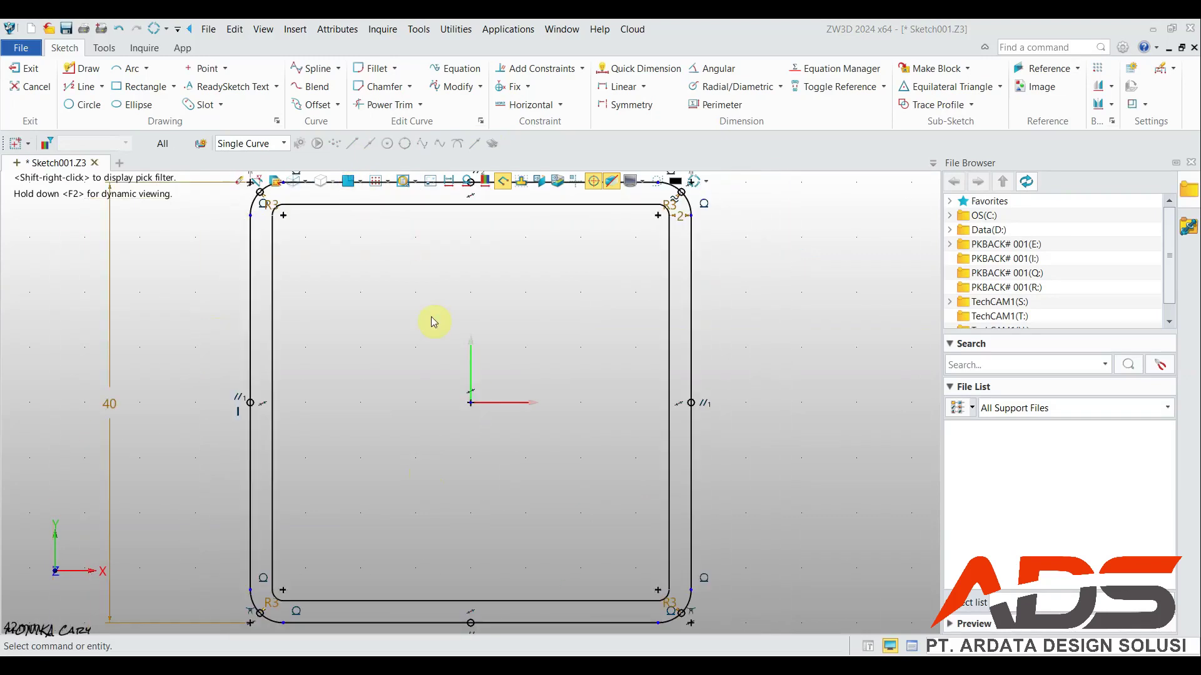
{"action": "scroll", "coordinate": [433, 321], "scroll_direction": "down", "scroll_amount": 2}
{"action": "middle_click_drag", "start_coordinate": [429, 316], "coordinate": [479, 400]}
{"action": "middle_click_drag", "start_coordinate": [475, 492], "coordinate": [457, 446]}
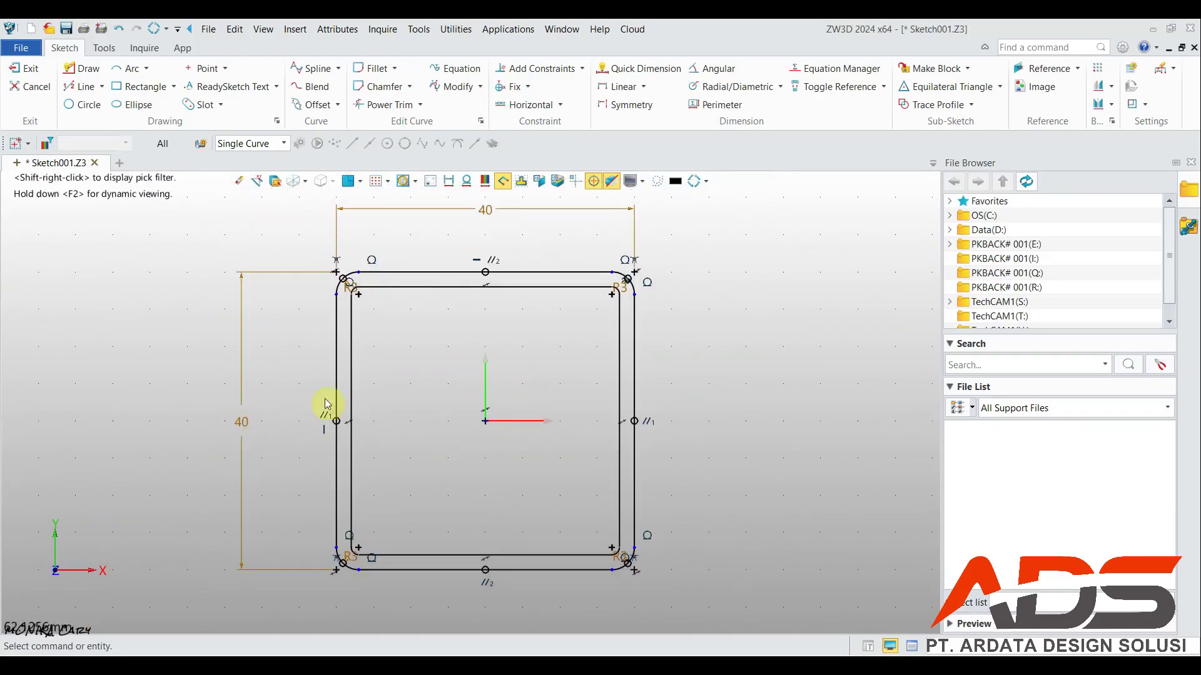
{"action": "left_click", "coordinate": [22, 68]}
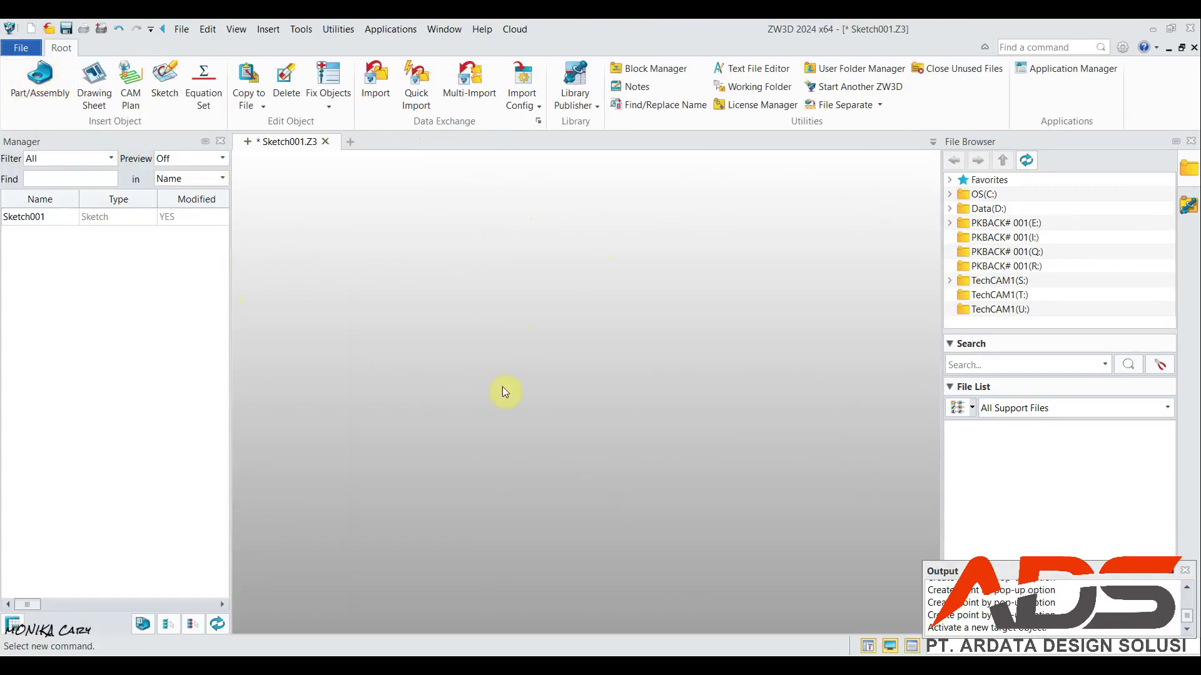
Step: Start renaming the Sketch001 object and enter Hollow as its description, leaving the new name empty
{"action": "left_click", "coordinate": [38, 219]}
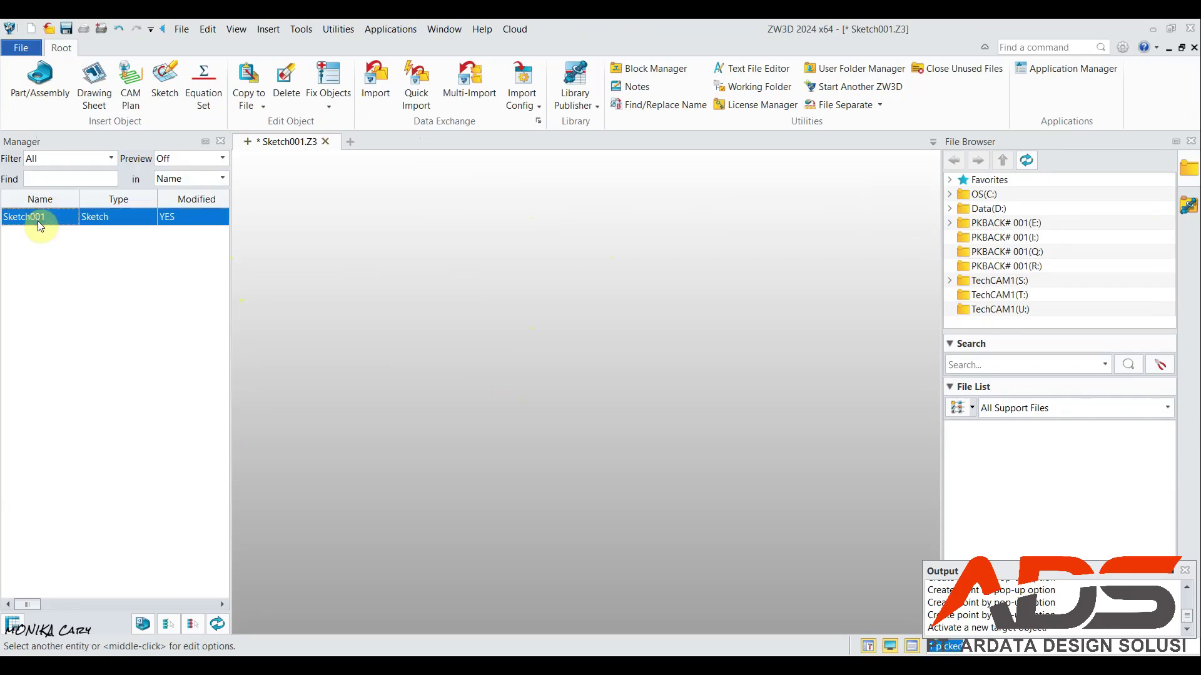
{"action": "right_click", "coordinate": [37, 220]}
{"action": "left_click", "coordinate": [59, 246]}
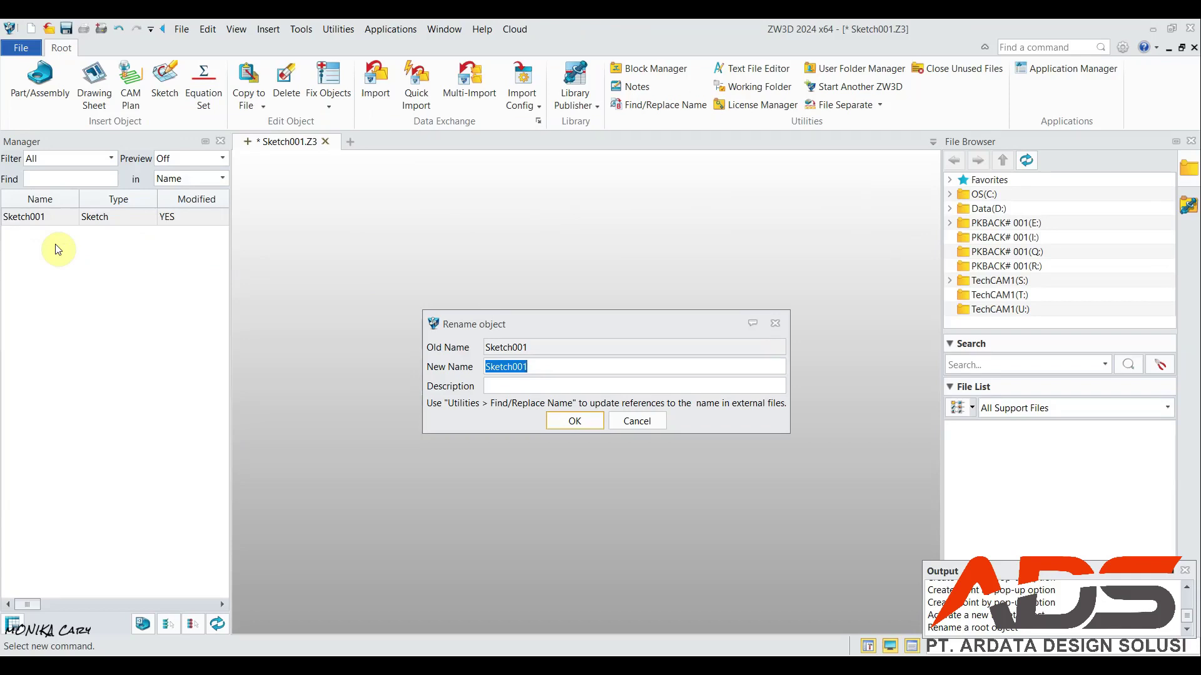
{"action": "key", "text": "BackSpace"}
{"action": "type", "text": "Hollow"}
{"action": "left_click_drag", "start_coordinate": [528, 366], "coordinate": [492, 370]}
{"action": "key", "text": "ctrl+c"}
{"action": "right_click", "coordinate": [492, 368]}
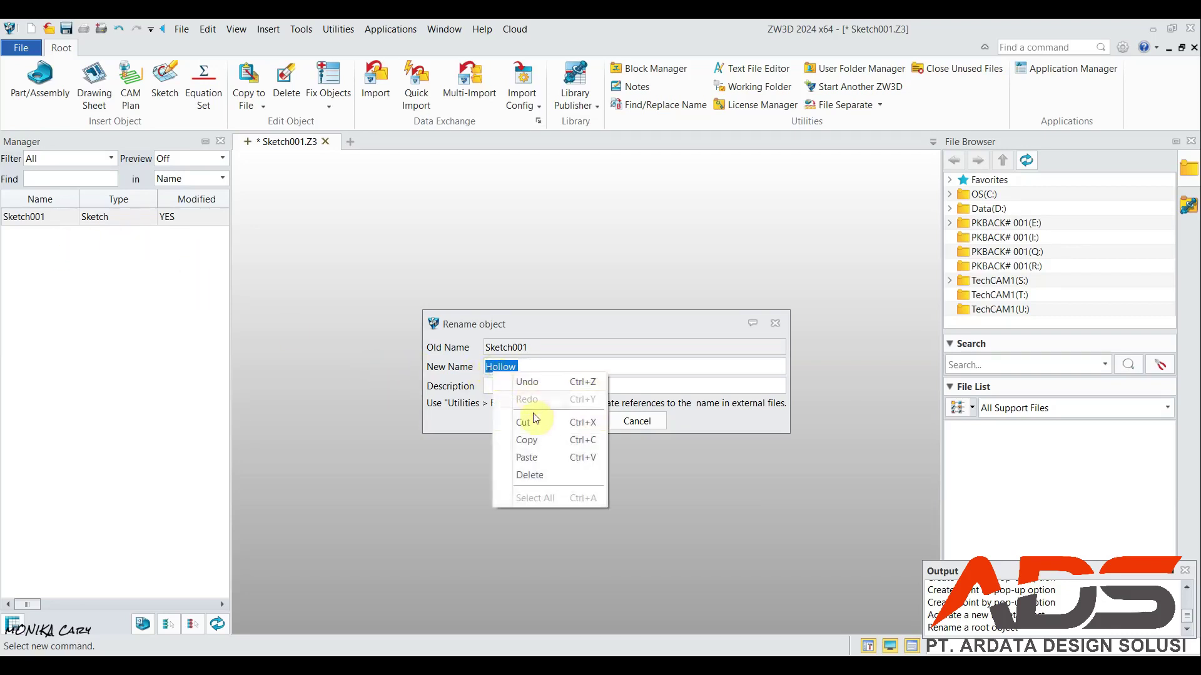
{"action": "left_click", "coordinate": [525, 423]}
{"action": "left_click", "coordinate": [504, 386]}
{"action": "right_click", "coordinate": [503, 386]}
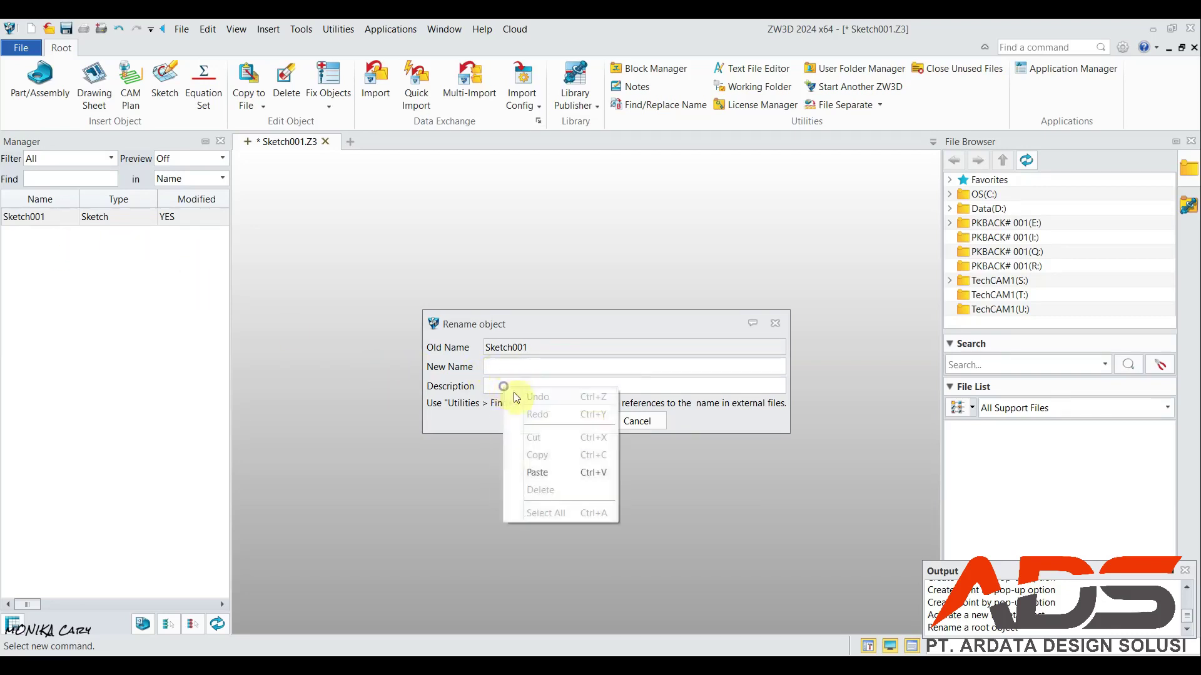
{"action": "left_click", "coordinate": [531, 468]}
Step: Rename the sketch object as 40x40 with the description "Hollow, 40x40"
{"action": "left_click", "coordinate": [516, 367]}
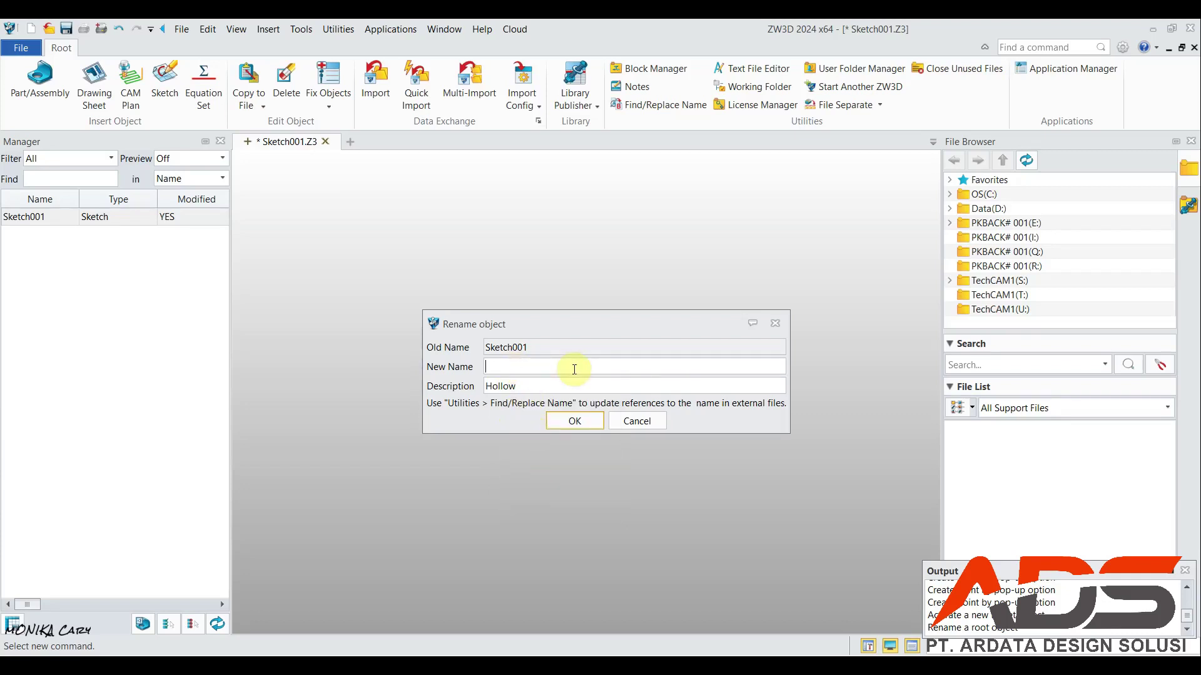
{"action": "type", "text": "40x40"}
{"action": "double_click", "coordinate": [550, 369]}
{"action": "key", "text": "ctrl+c"}
{"action": "right_click", "coordinate": [490, 367]}
{"action": "left_click", "coordinate": [536, 432]}
{"action": "left_click", "coordinate": [542, 390]}
{"action": "type", "text": "Hollow,"}
{"action": "key", "text": "ctrl+v"}
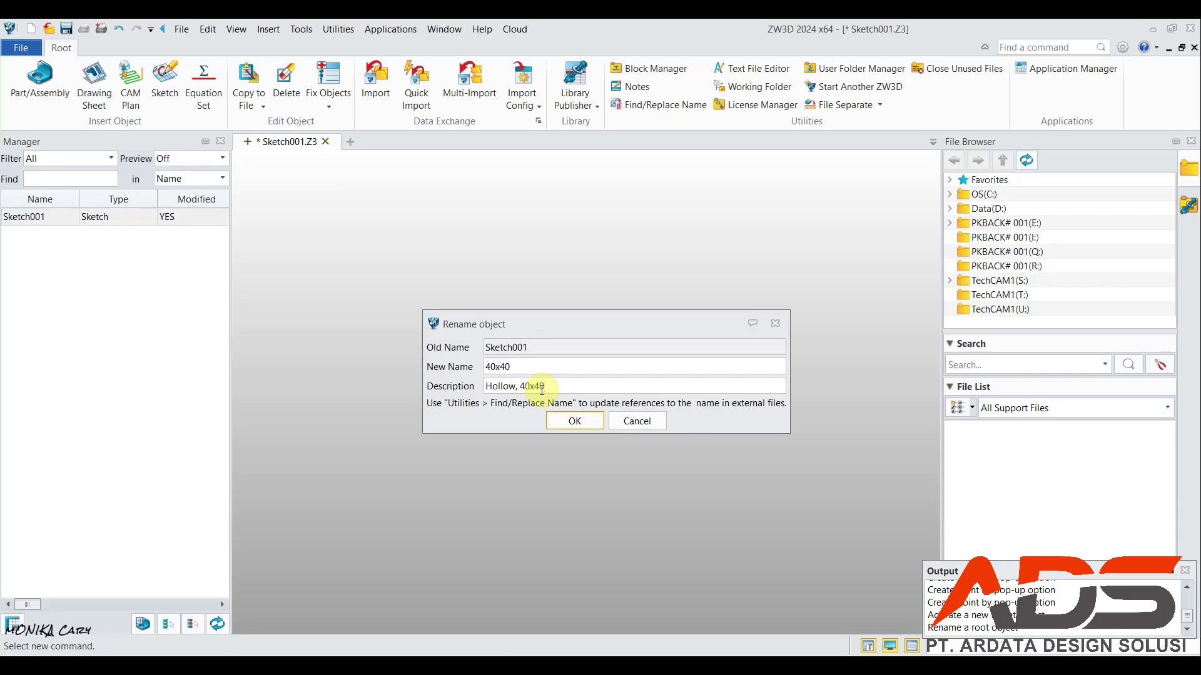
{"action": "left_click", "coordinate": [575, 425]}
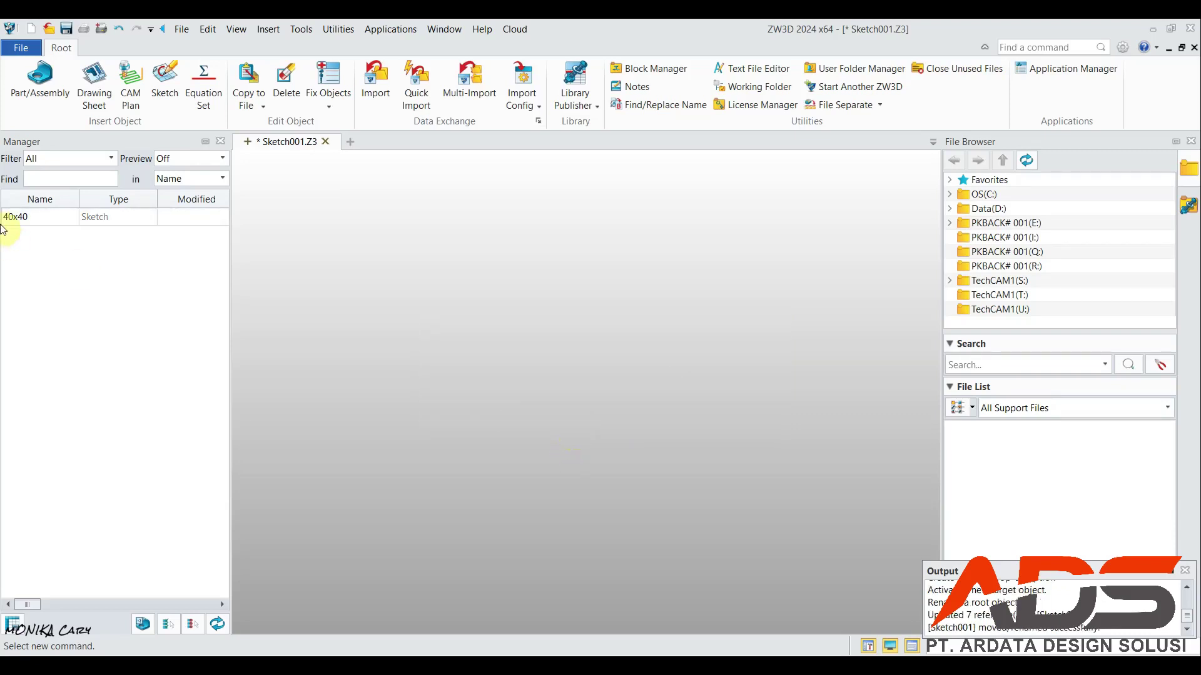
Step: Open the renamed 40x40 sketch to check its profile and exit it again
{"action": "left_click", "coordinate": [35, 216]}
{"action": "double_click", "coordinate": [35, 217]}
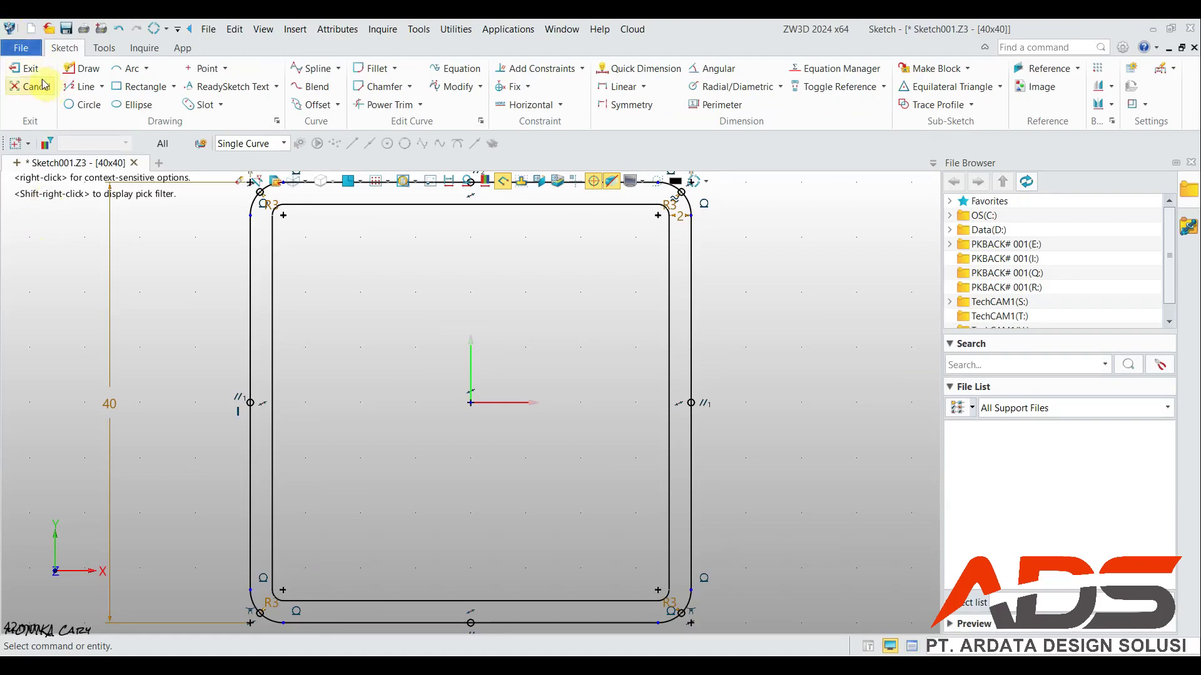
{"action": "left_click", "coordinate": [27, 69]}
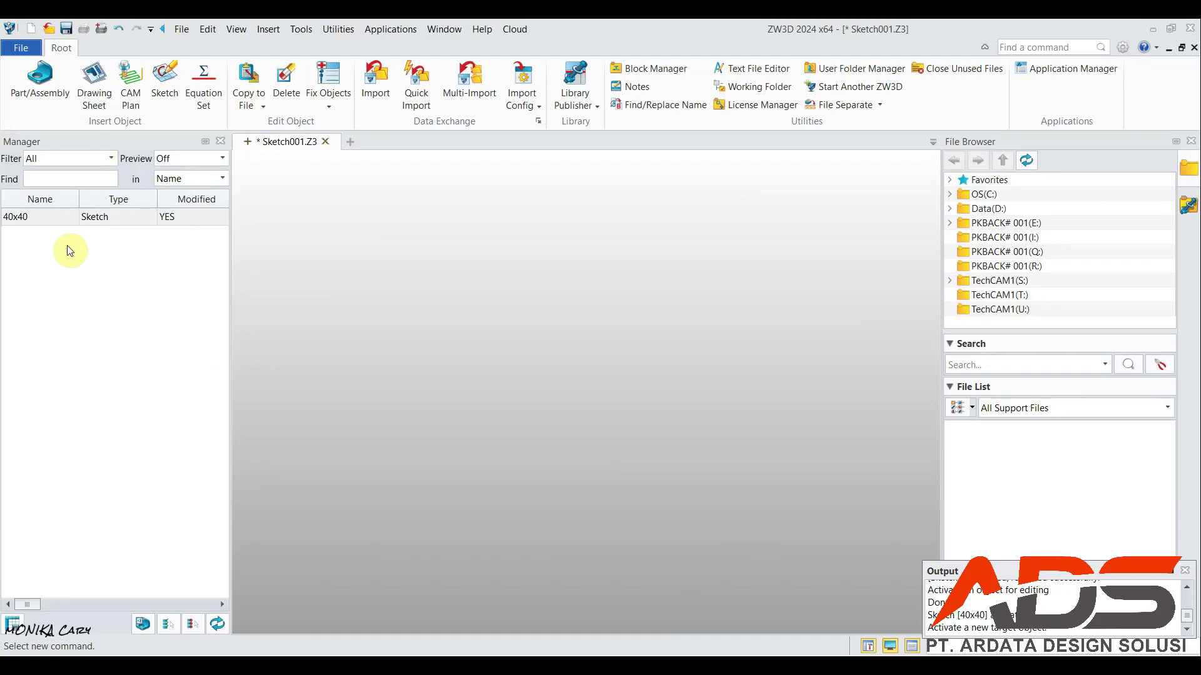
Step: Duplicate the 40x40 sketch within the same file by copying and pasting it
{"action": "right_click", "coordinate": [35, 222]}
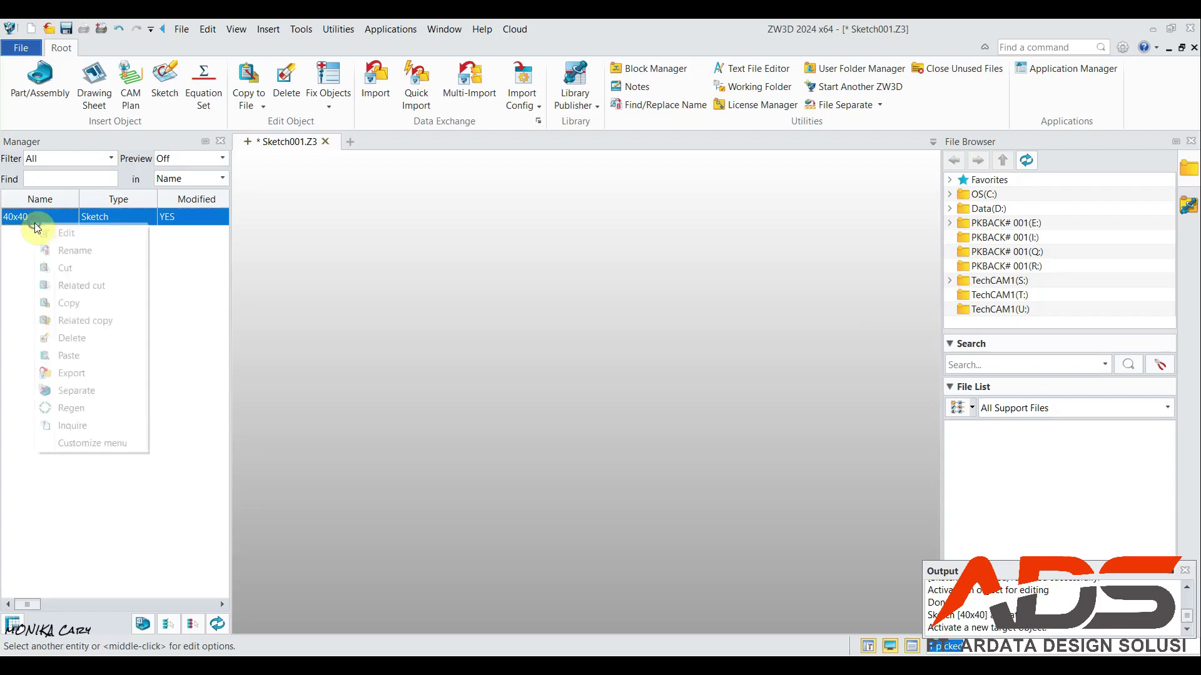
{"action": "left_click", "coordinate": [80, 303]}
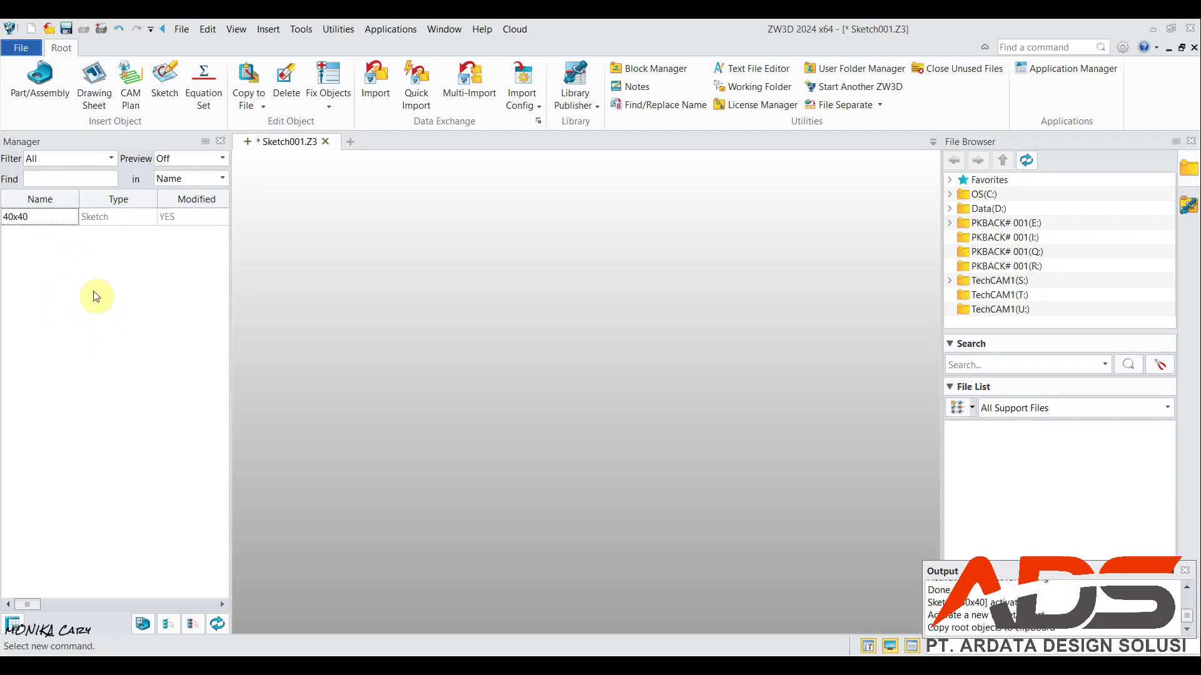
{"action": "left_click", "coordinate": [73, 244]}
{"action": "right_click", "coordinate": [59, 224]}
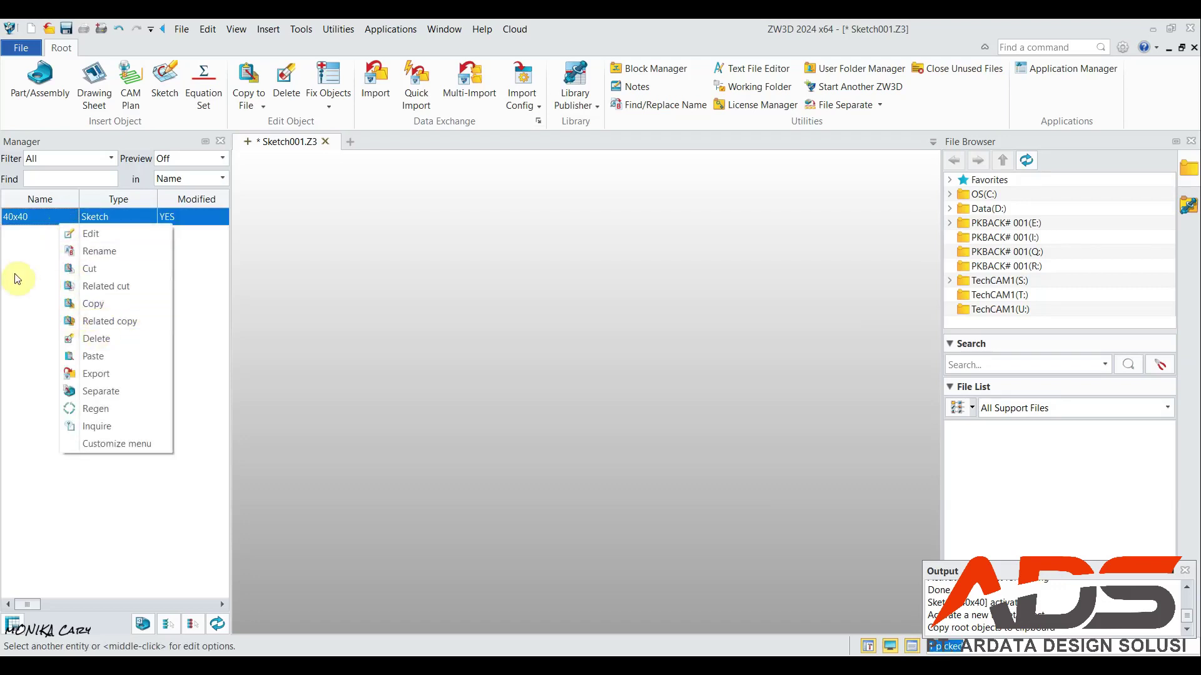
{"action": "left_click", "coordinate": [75, 355]}
{"action": "left_click", "coordinate": [135, 360]}
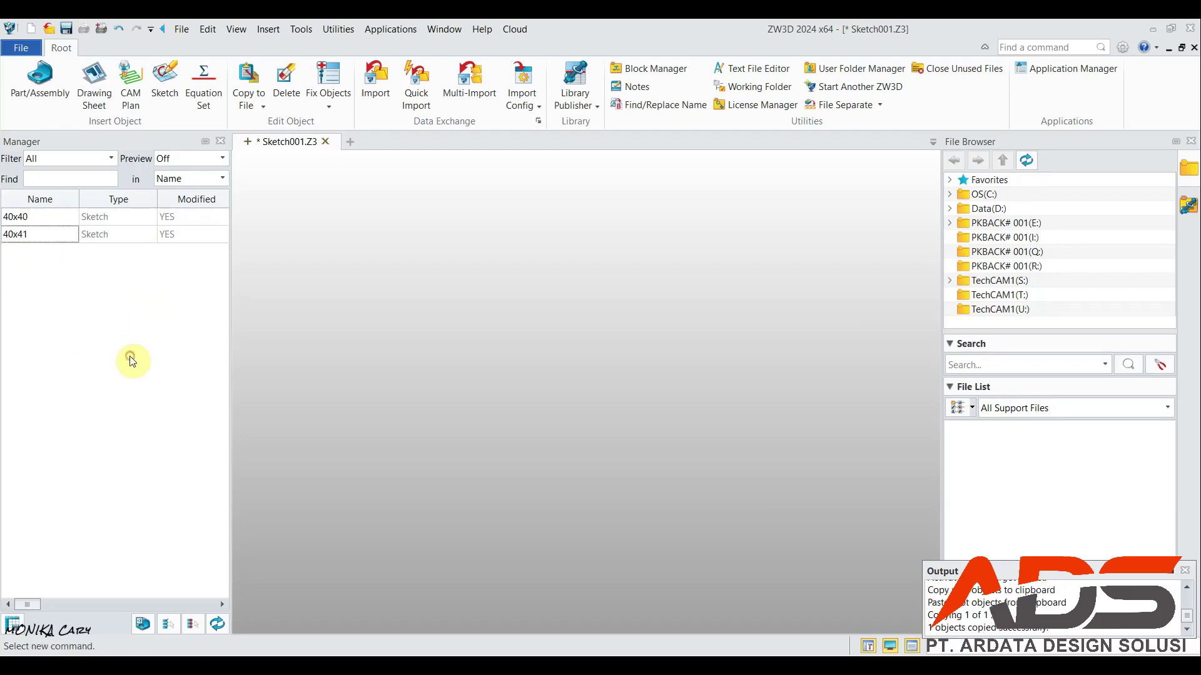
Step: Open the pasted sketch copy and set both its overall width and height dimensions to 50 mm
{"action": "double_click", "coordinate": [46, 235]}
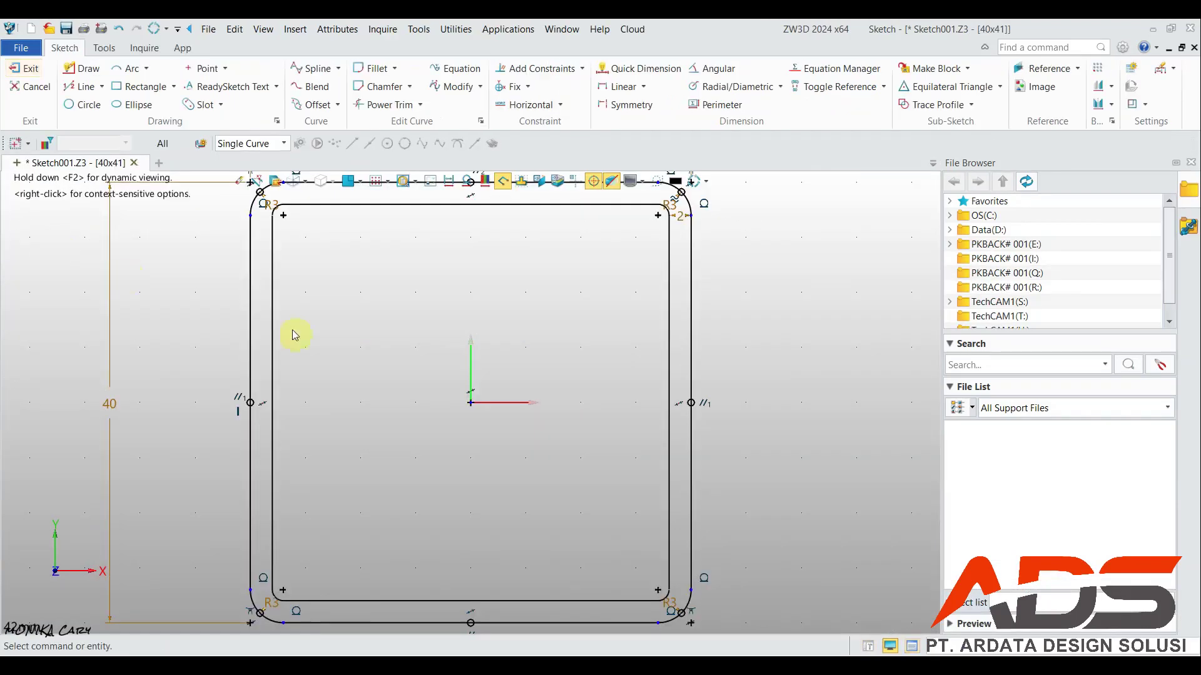
{"action": "scroll", "coordinate": [526, 512], "scroll_direction": "down", "scroll_amount": 5}
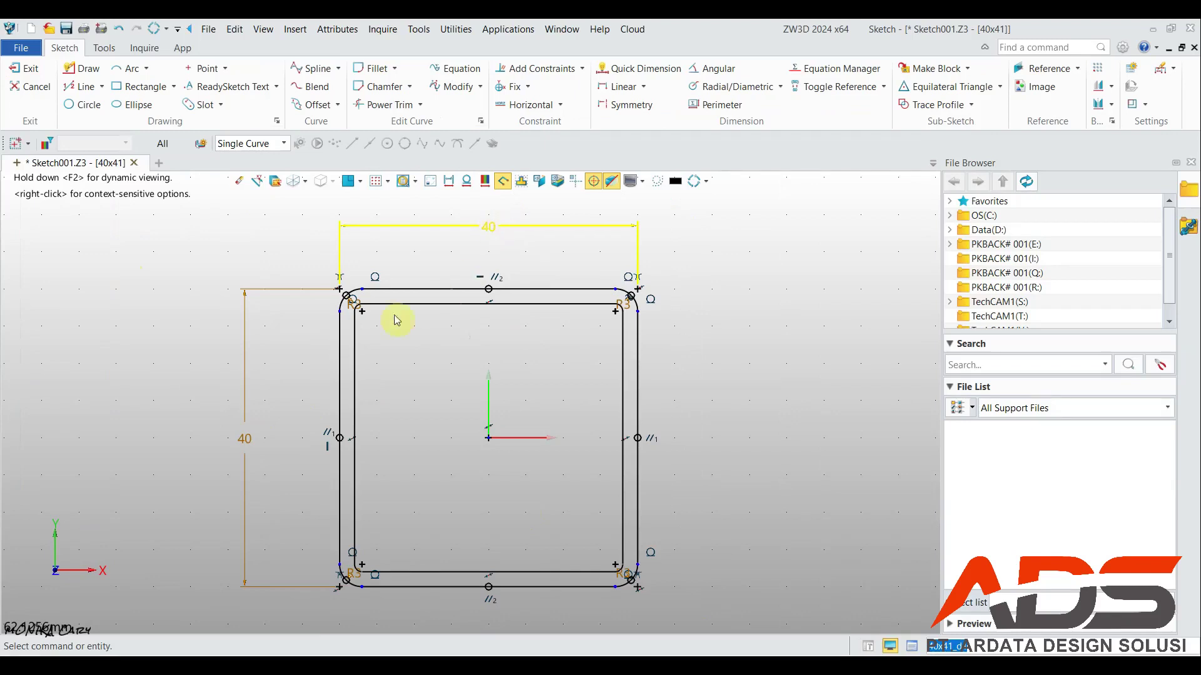
{"action": "double_click", "coordinate": [486, 228]}
{"action": "type", "text": "50"}
{"action": "key", "text": "Return"}
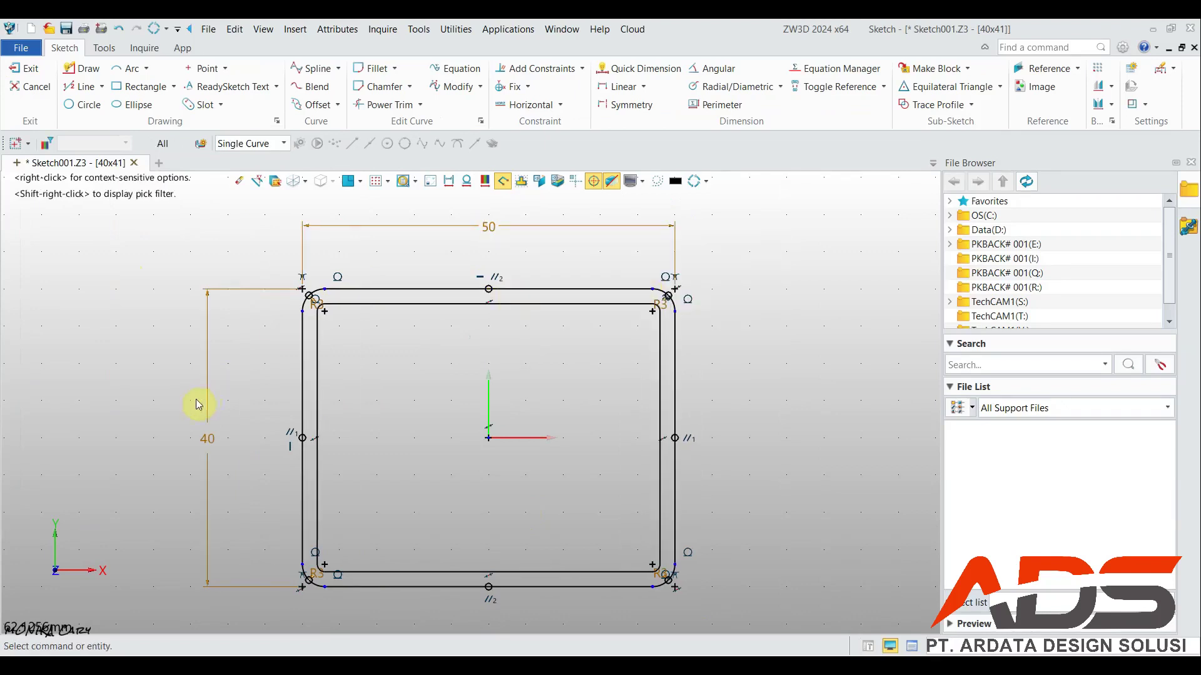
{"action": "double_click", "coordinate": [203, 451]}
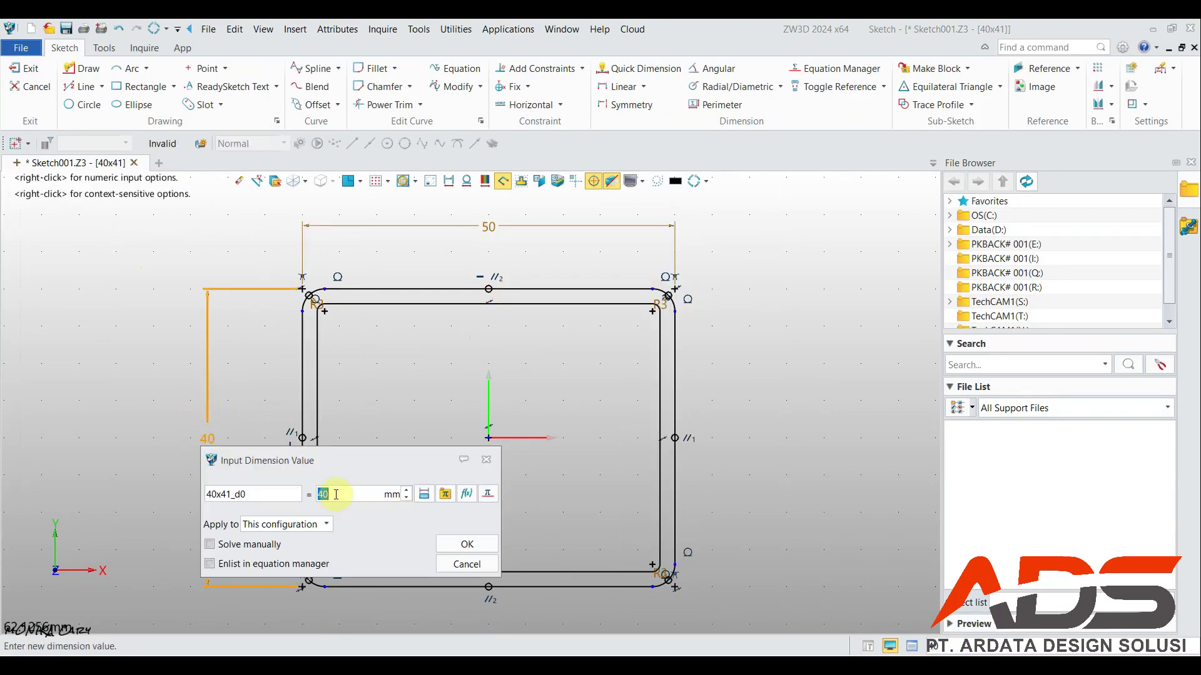
{"action": "type", "text": "50"}
{"action": "key", "text": "Return"}
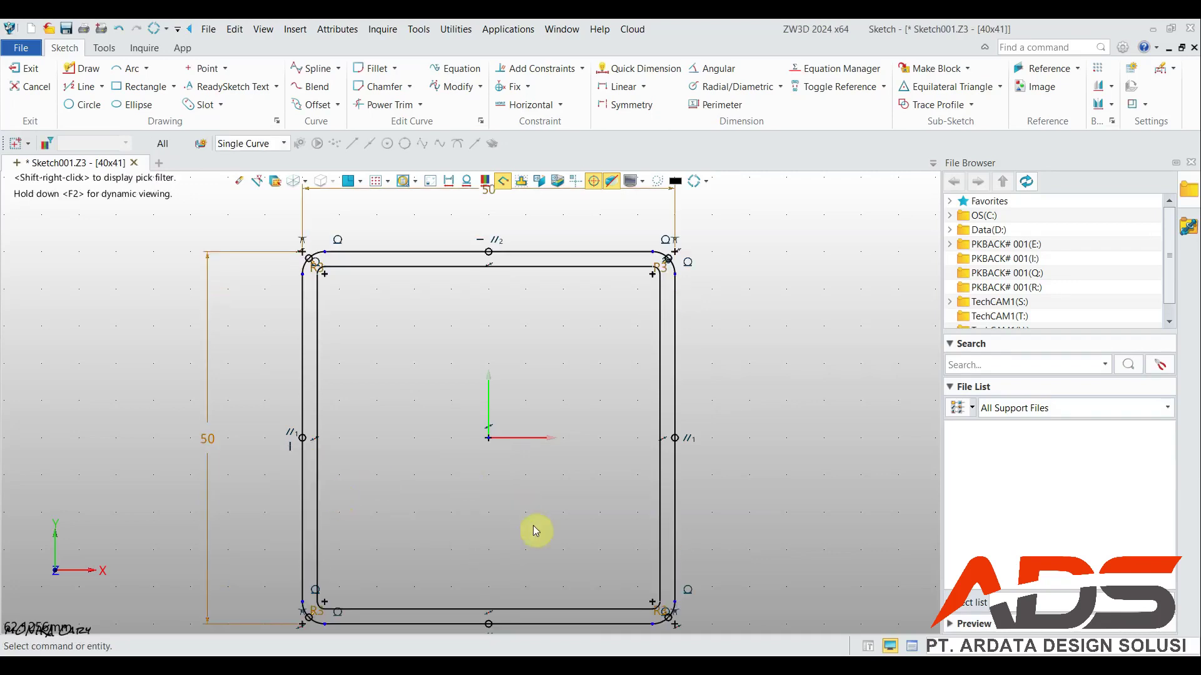
Step: Exit the sketch and rename the copied object as 50x50 with the description "Hollow, 50x50"
{"action": "scroll", "coordinate": [536, 530], "scroll_direction": "down", "scroll_amount": 3}
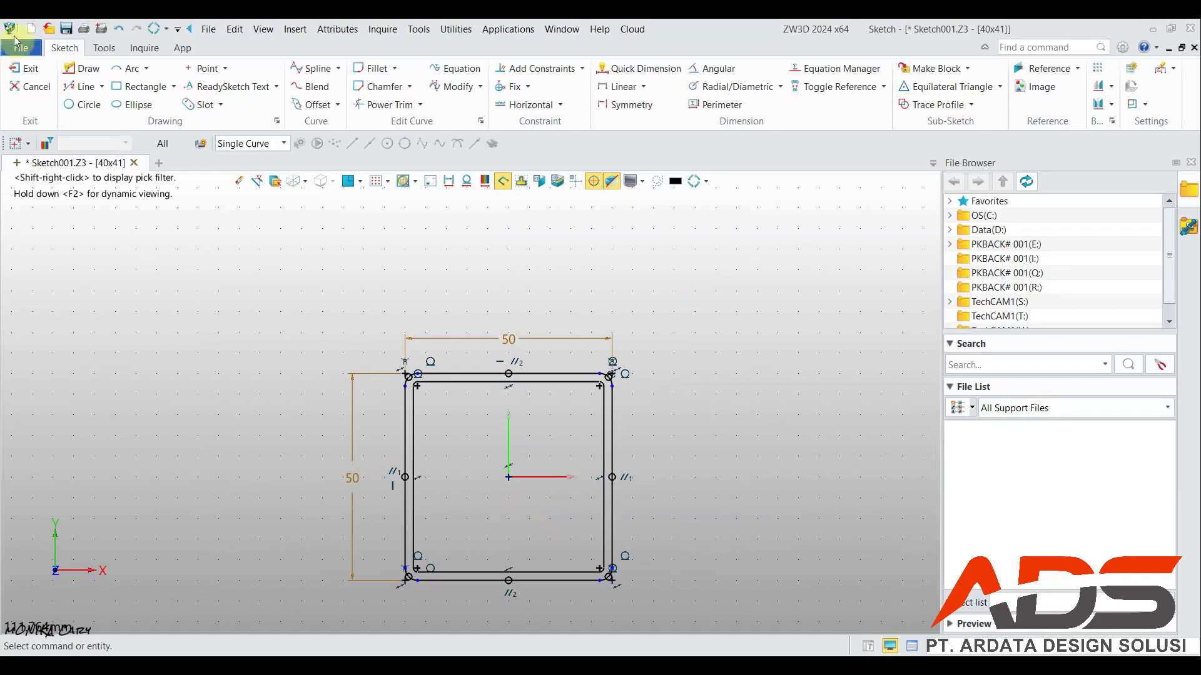
{"action": "left_click", "coordinate": [25, 68]}
{"action": "right_click", "coordinate": [30, 238]}
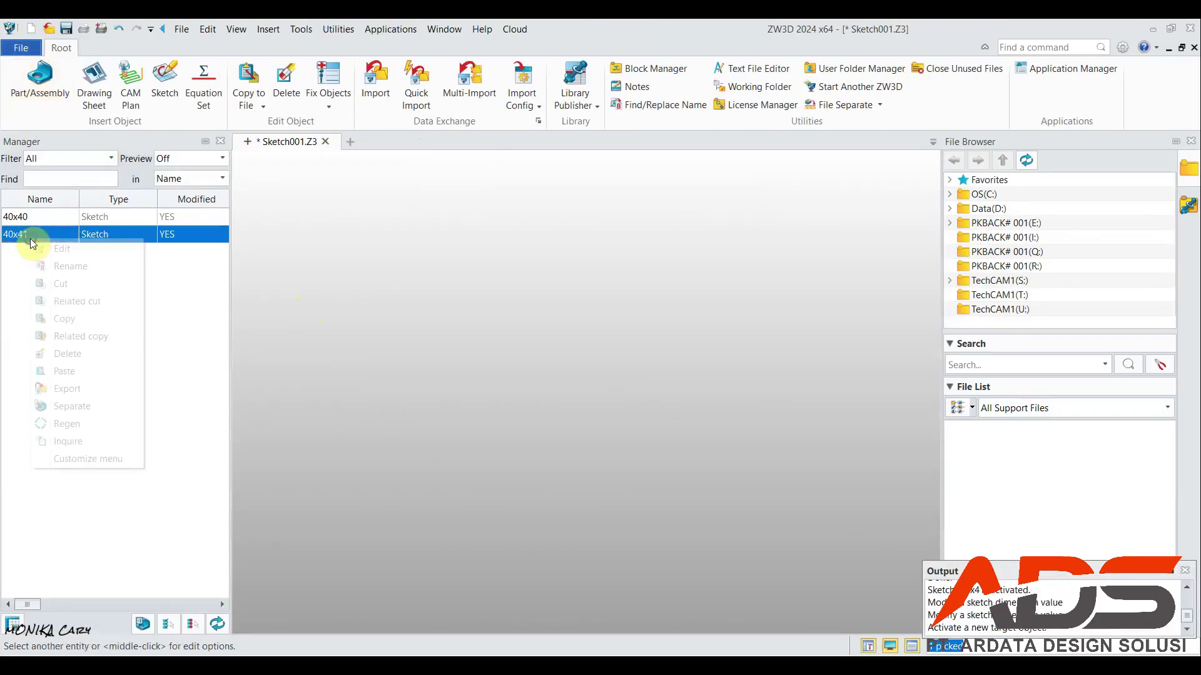
{"action": "left_click", "coordinate": [58, 273]}
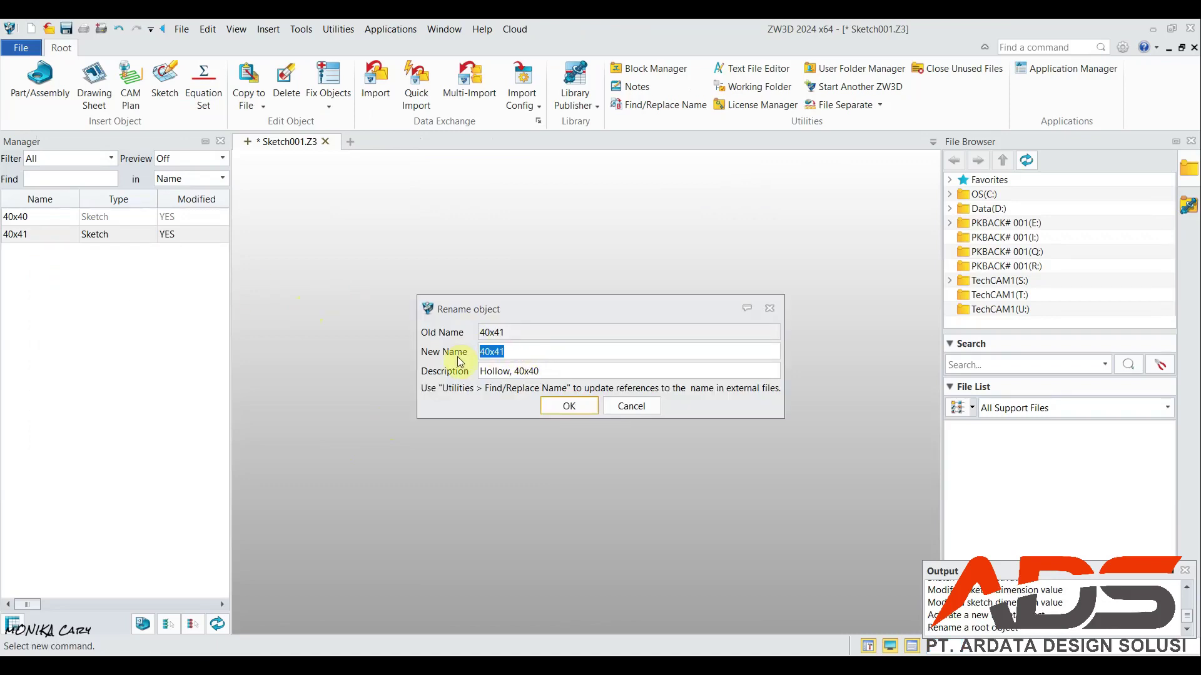
{"action": "type", "text": "50x50"}
{"action": "double_click", "coordinate": [492, 351]}
{"action": "right_click", "coordinate": [497, 351]}
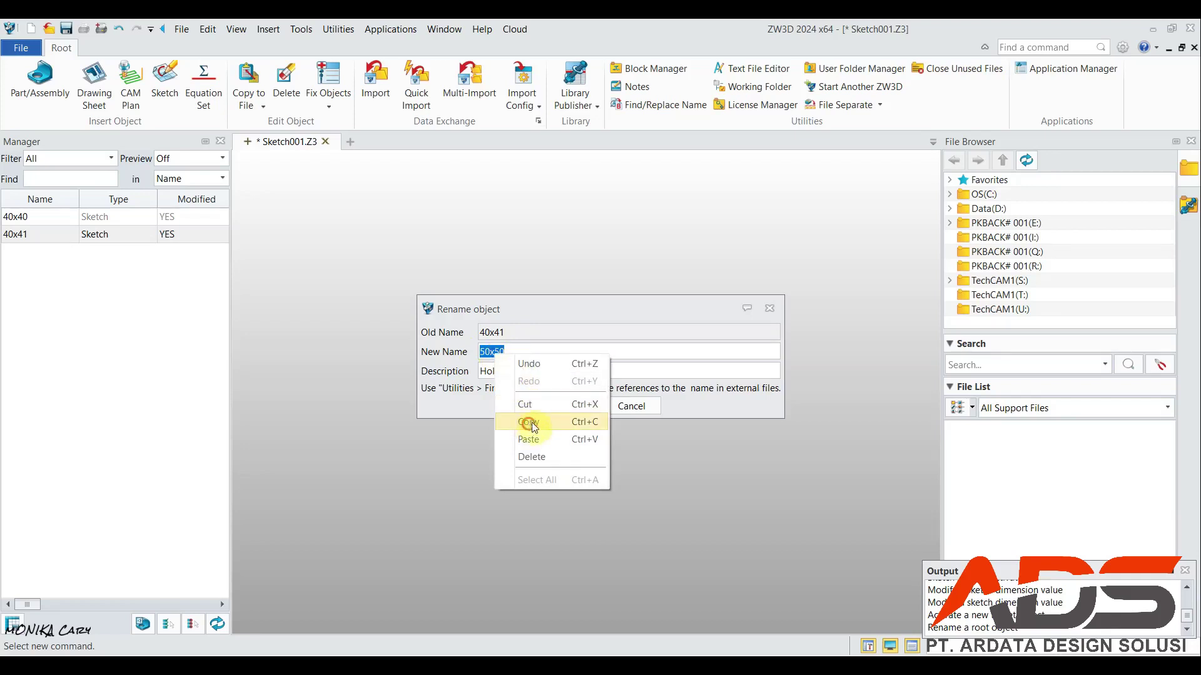
{"action": "left_click", "coordinate": [529, 422]}
{"action": "double_click", "coordinate": [517, 372]}
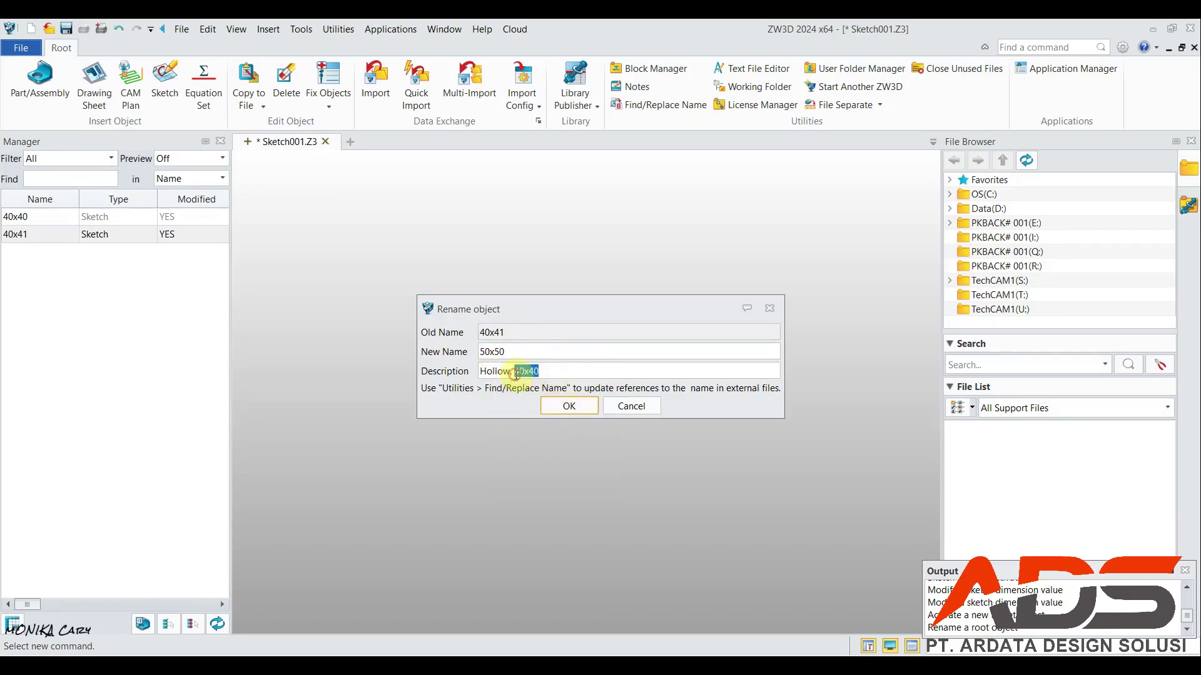
{"action": "key", "text": "ctrl+v"}
{"action": "key", "text": "Return"}
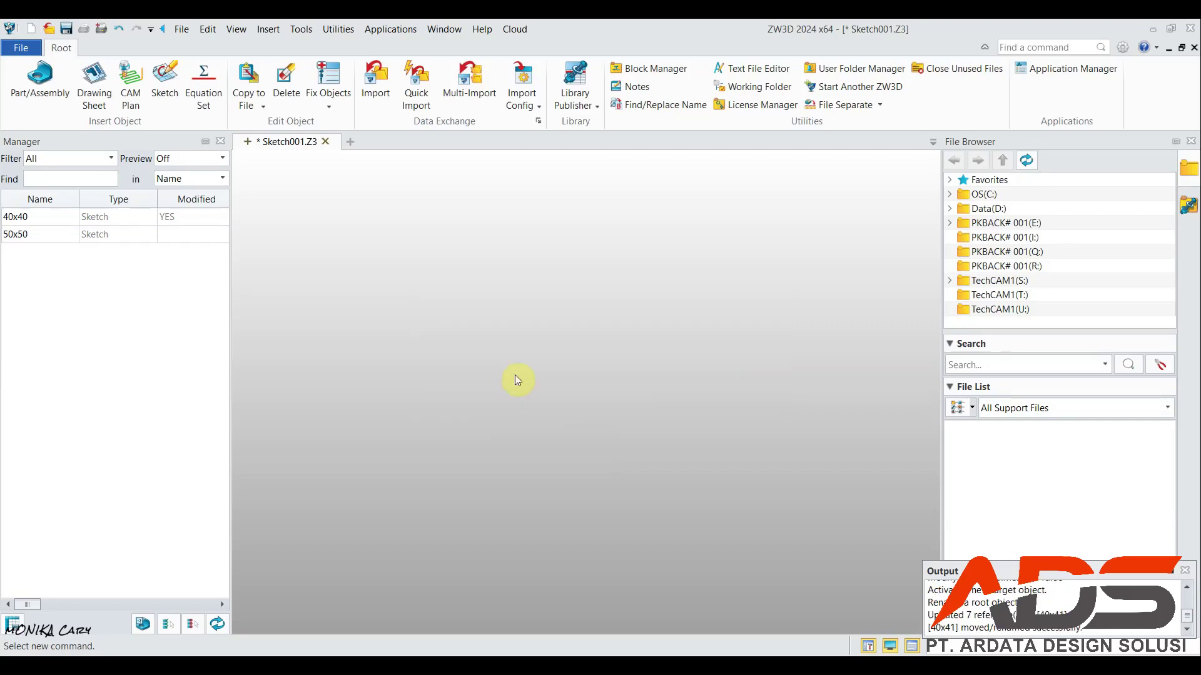
Step: Paste another copy of the 40x40 sketch into the file and open it for editing
{"action": "right_click", "coordinate": [54, 238]}
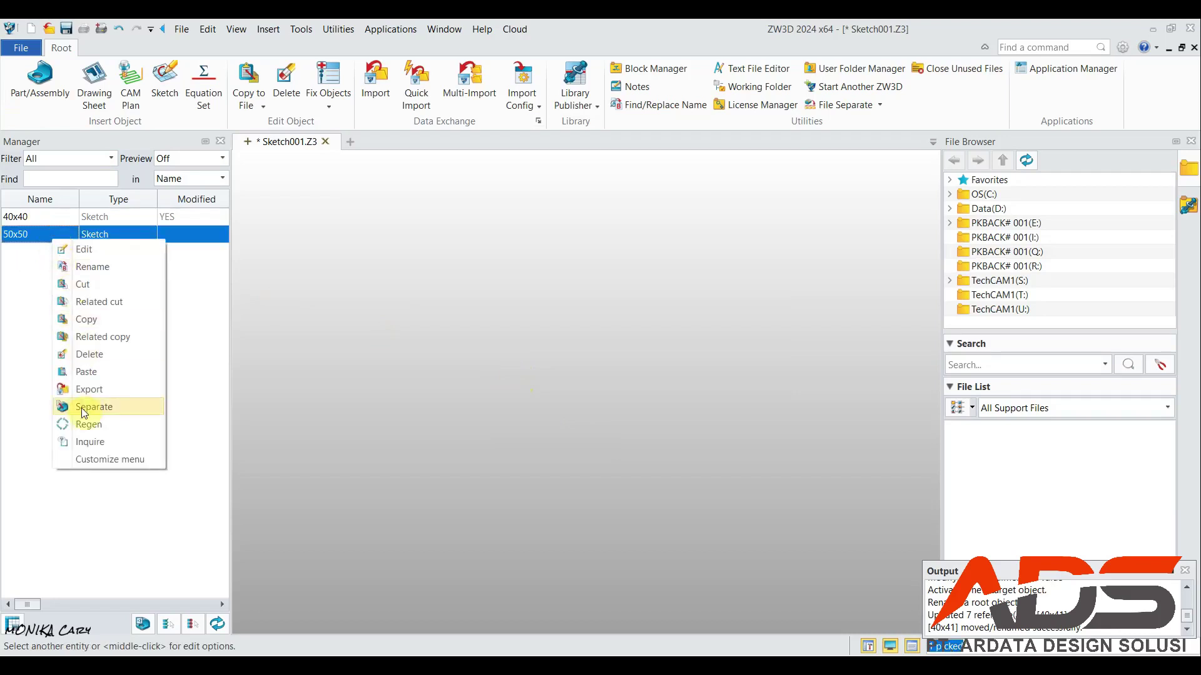
{"action": "left_click", "coordinate": [89, 376]}
{"action": "double_click", "coordinate": [32, 234]}
{"action": "scroll", "coordinate": [609, 453], "scroll_direction": "down", "scroll_amount": 3}
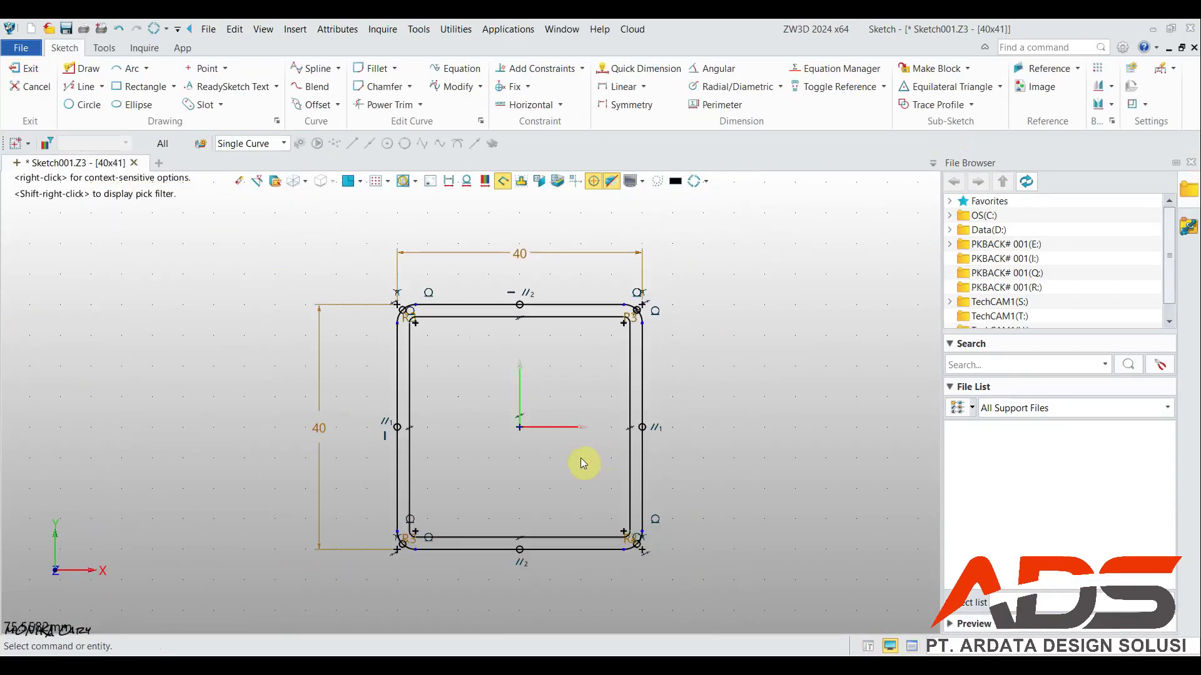
Step: Set the overall width and height of the pasted profile to 60 mm and exit the sketch
{"action": "double_click", "coordinate": [516, 260]}
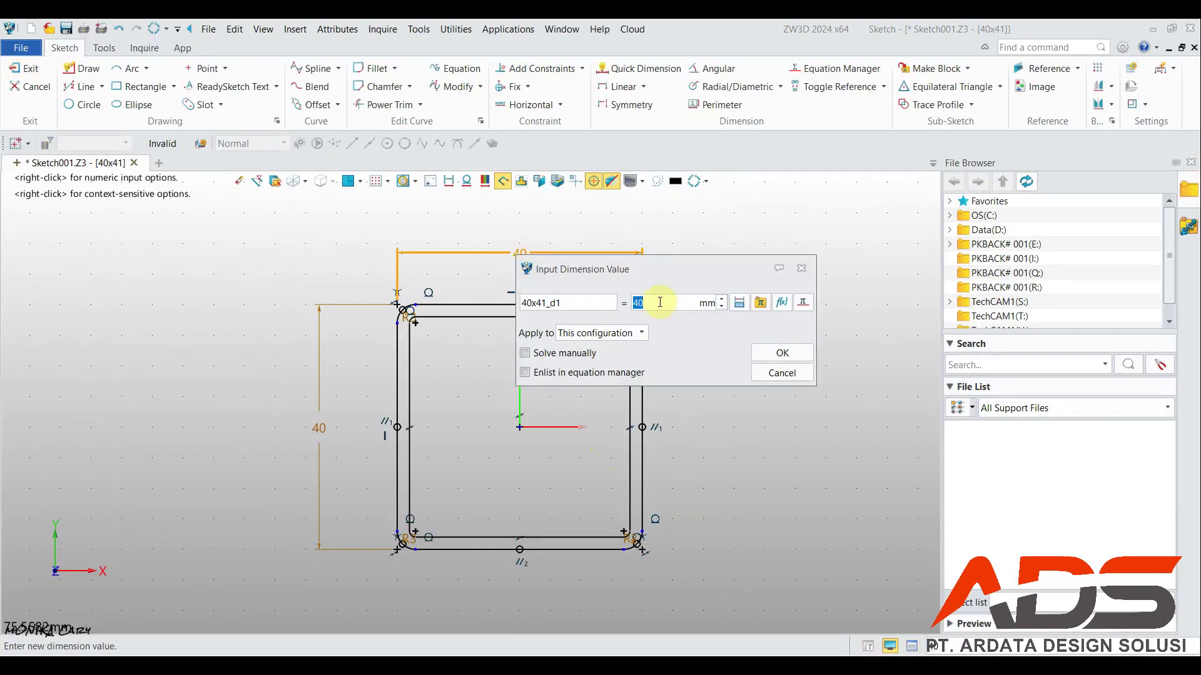
{"action": "type", "text": "60"}
{"action": "key", "text": "Return"}
{"action": "double_click", "coordinate": [259, 431]}
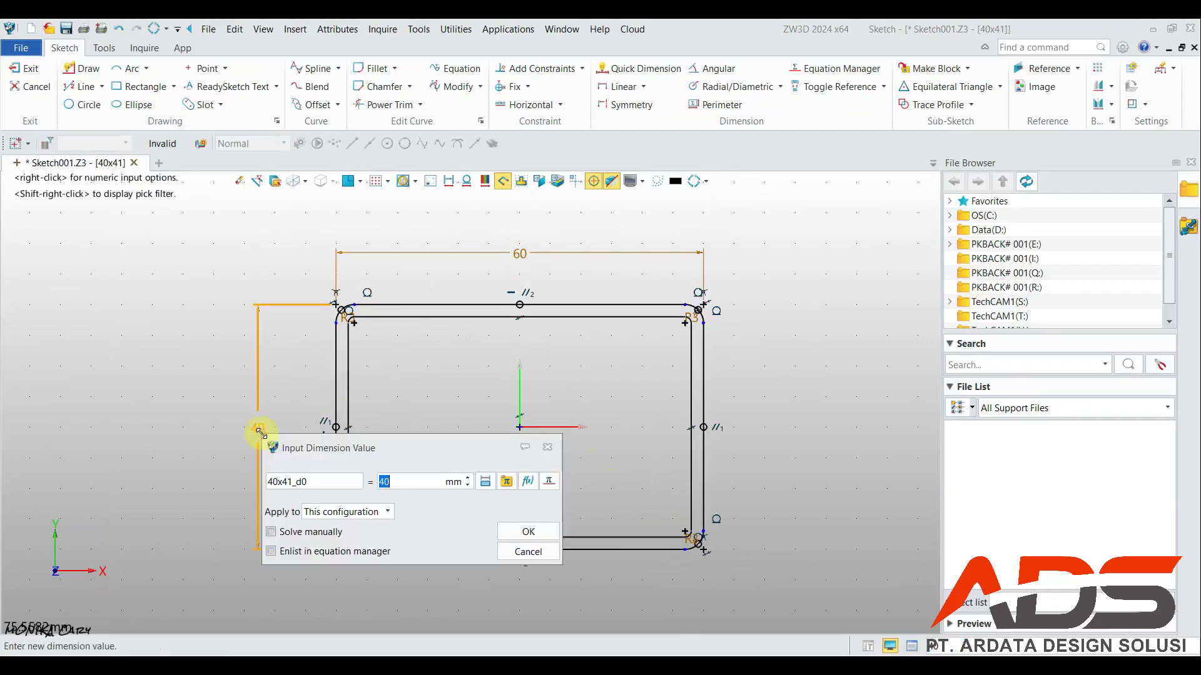
{"action": "type", "text": "60"}
{"action": "key", "text": "Return"}
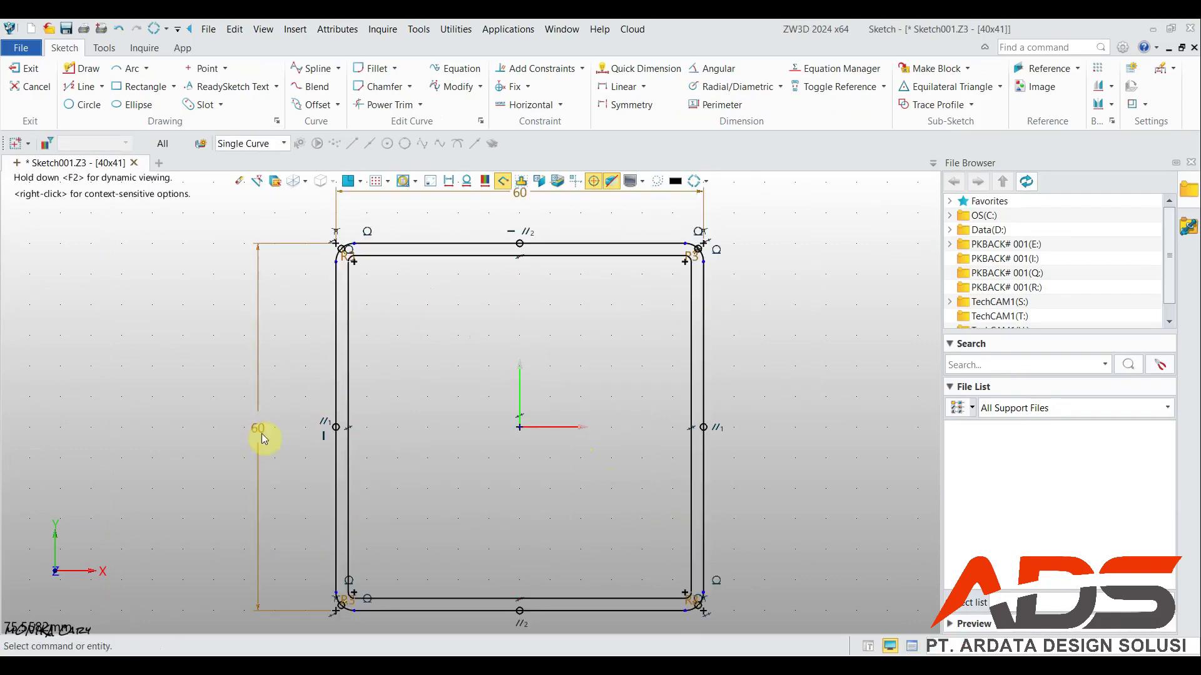
{"action": "scroll", "coordinate": [430, 374], "scroll_direction": "down", "scroll_amount": 2}
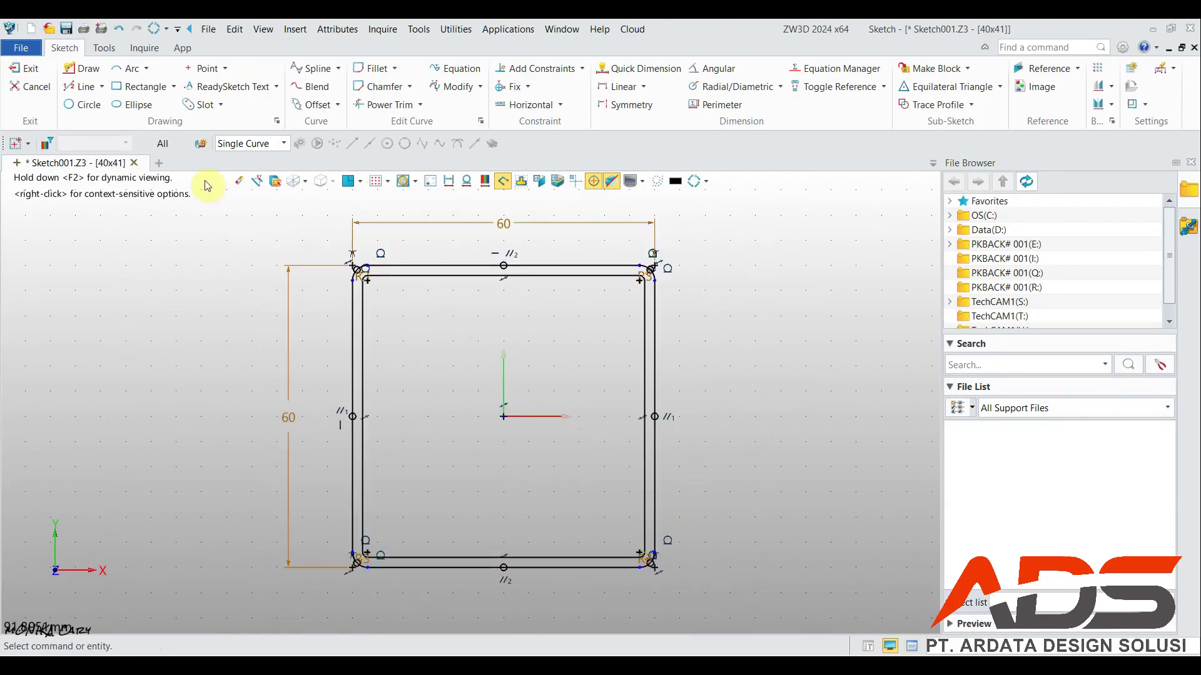
{"action": "left_click", "coordinate": [26, 69]}
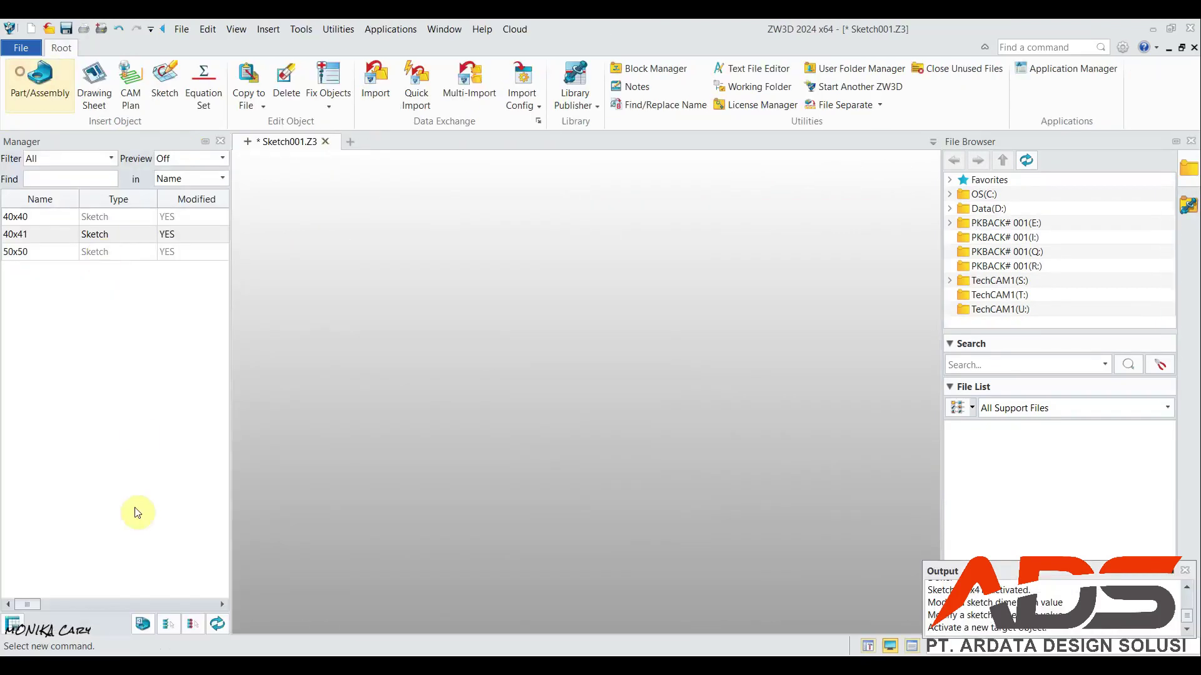
Step: Rename the new sketch copy as 60x60 and update the size in its description to match
{"action": "right_click", "coordinate": [12, 236]}
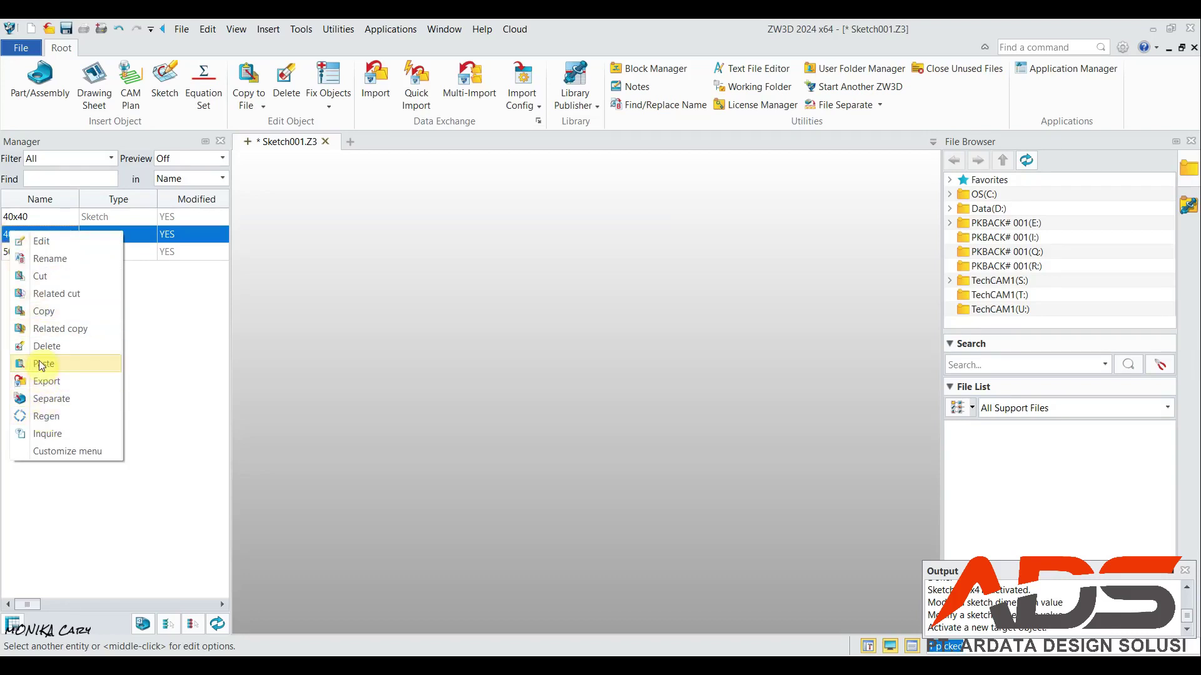
{"action": "left_click", "coordinate": [42, 259]}
{"action": "left_click", "coordinate": [521, 354]}
{"action": "left_click", "coordinate": [486, 351]}
{"action": "key", "text": "BackSpace"}
{"action": "type", "text": "6"}
{"action": "left_click", "coordinate": [534, 347]}
{"action": "key", "text": "BackSpace"}
{"action": "key", "text": "BackSpace"}
{"action": "type", "text": "60x60"}
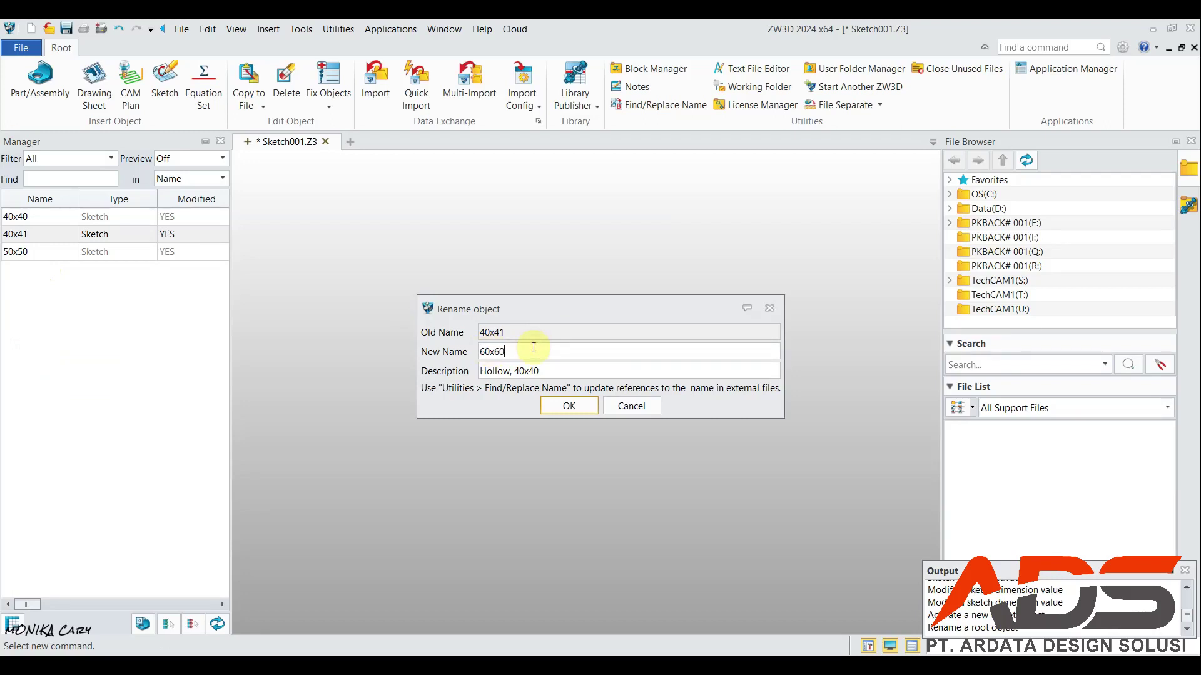
{"action": "double_click", "coordinate": [533, 348]}
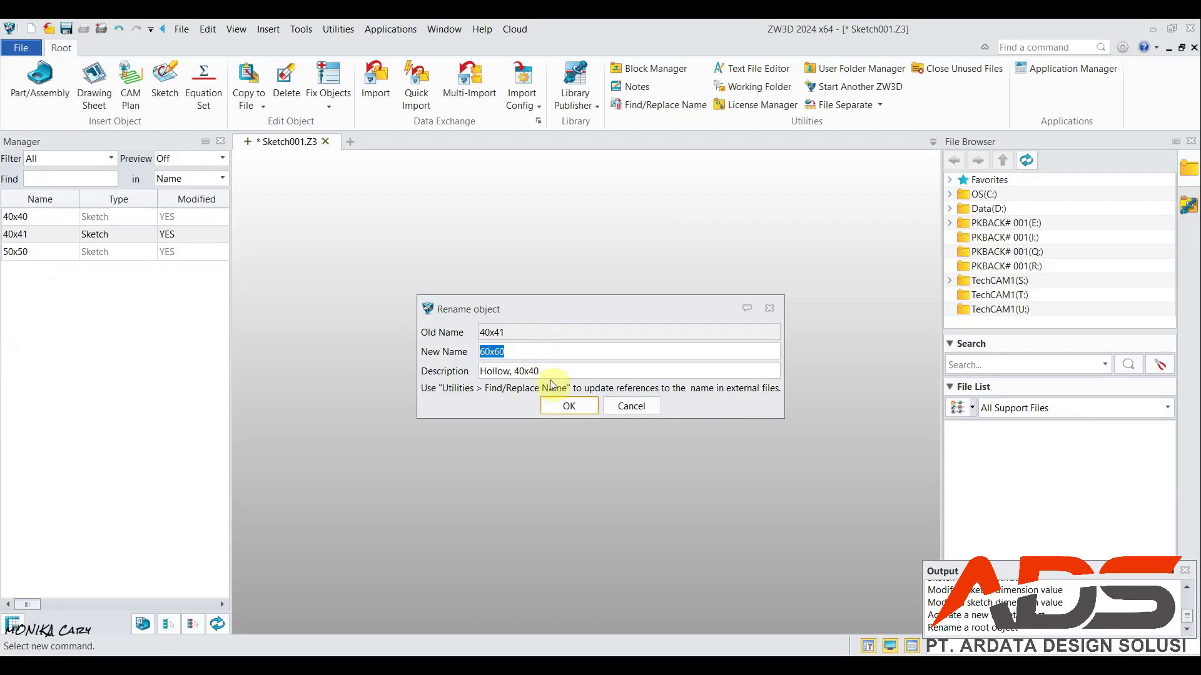
{"action": "double_click", "coordinate": [528, 371]}
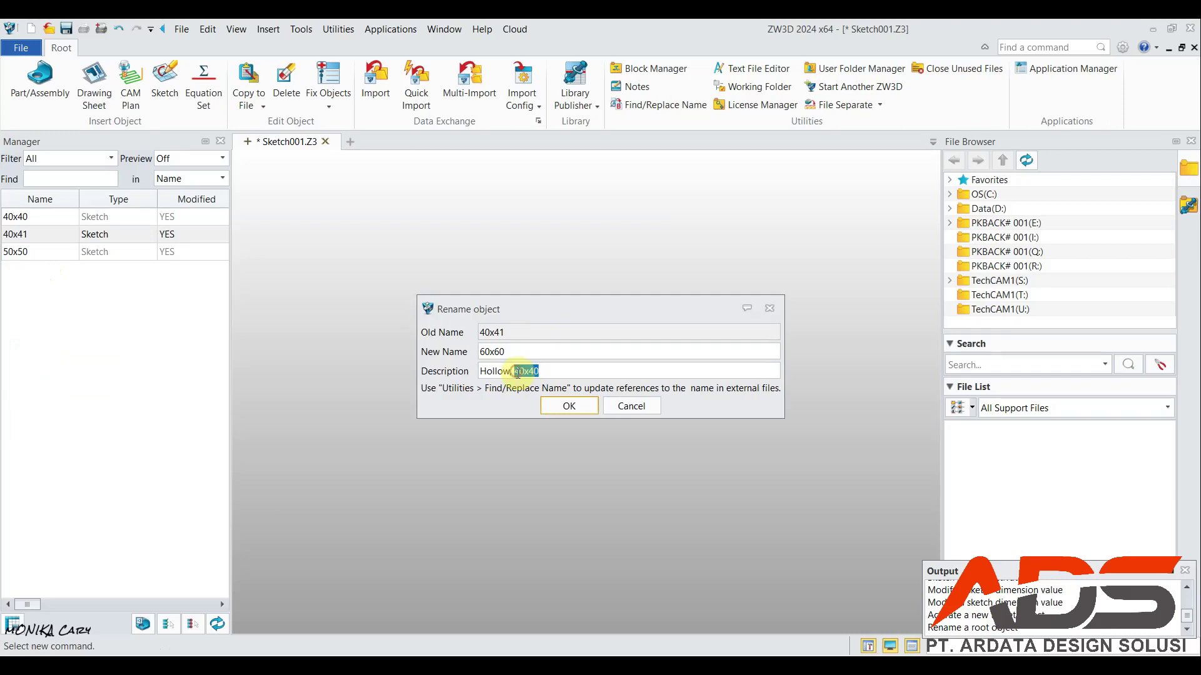
{"action": "key", "text": "ctrl+v"}
{"action": "key", "text": "Return"}
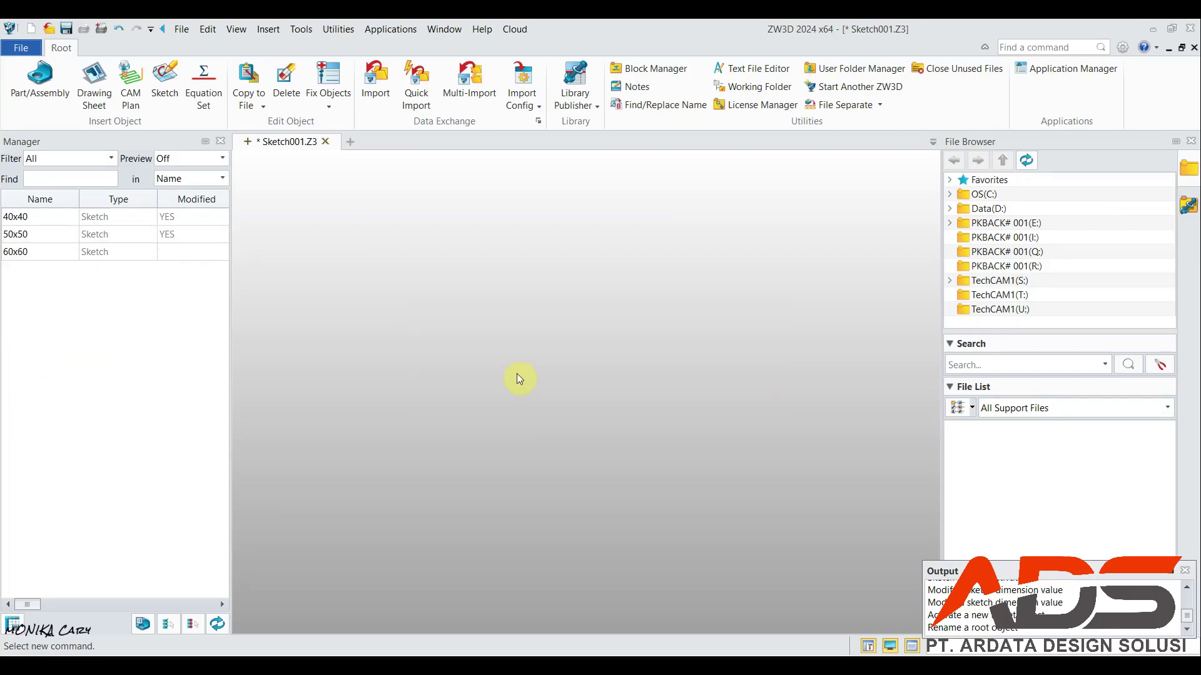
Step: Start saving the file and create a "weldment profile" folder on the Desktop as the save location
{"action": "left_click", "coordinate": [392, 321]}
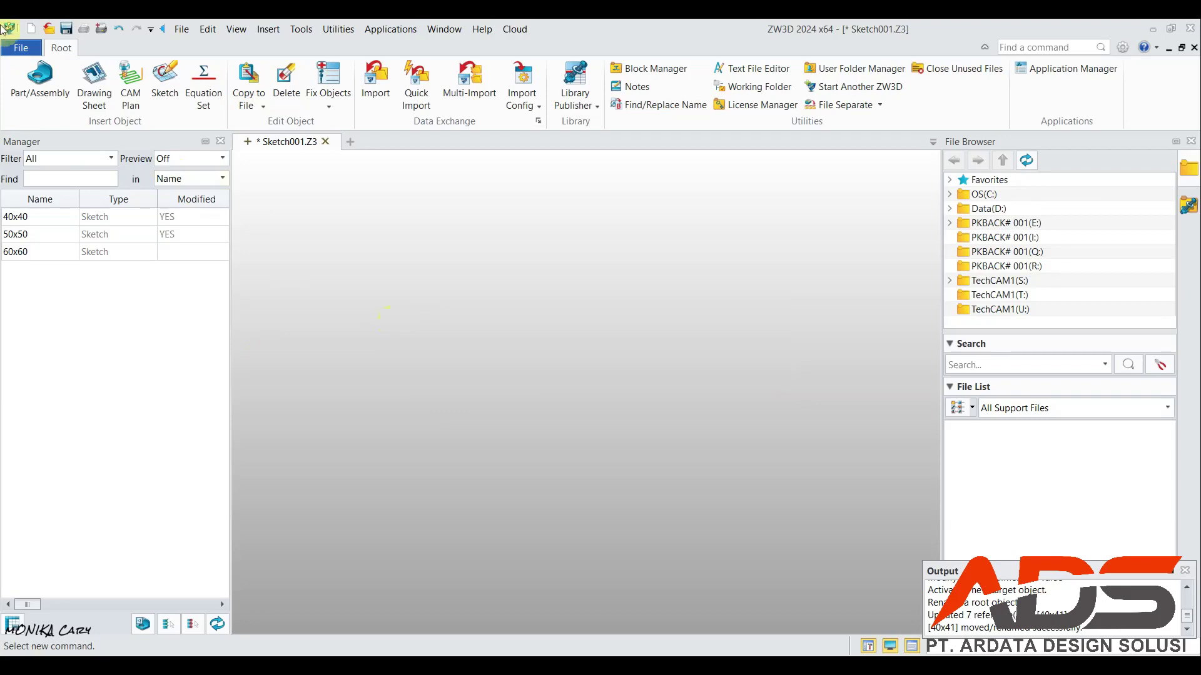
{"action": "left_click", "coordinate": [67, 28]}
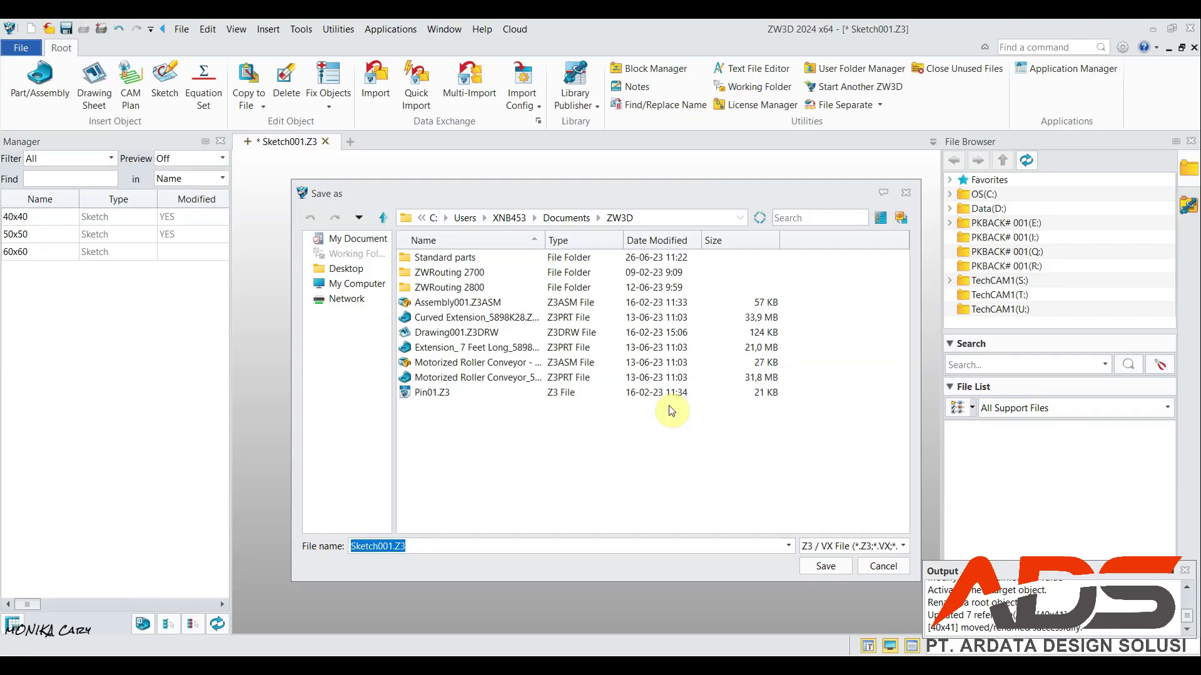
{"action": "left_click", "coordinate": [346, 269]}
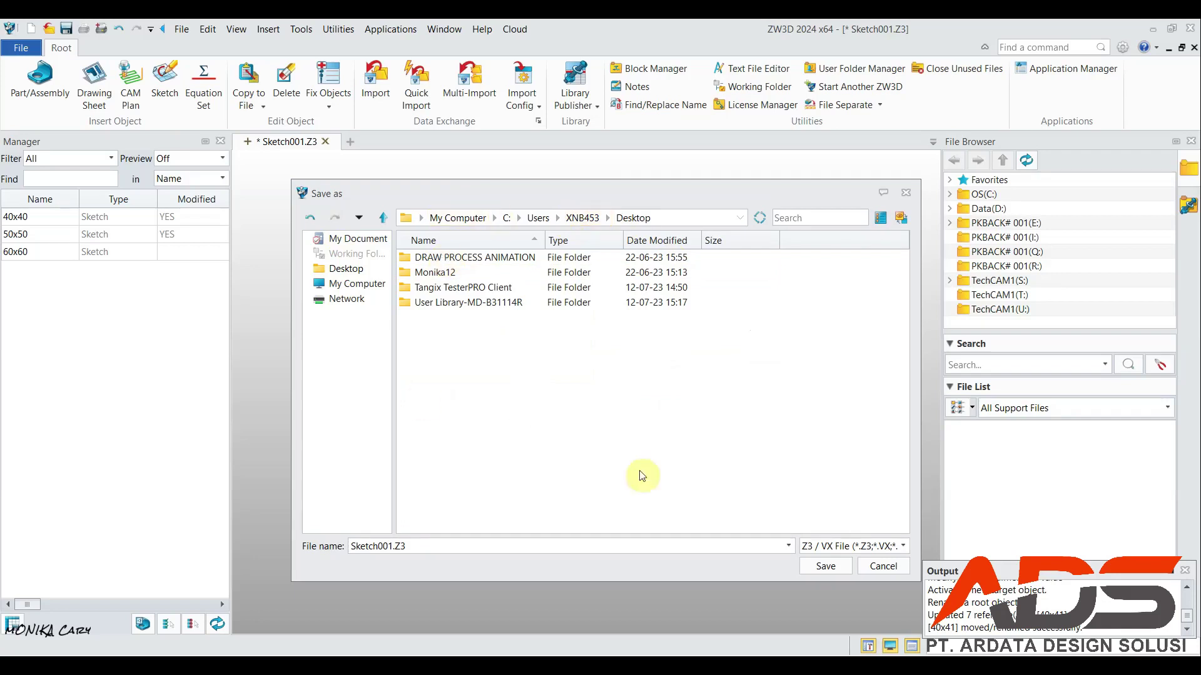
{"action": "right_click", "coordinate": [519, 337]}
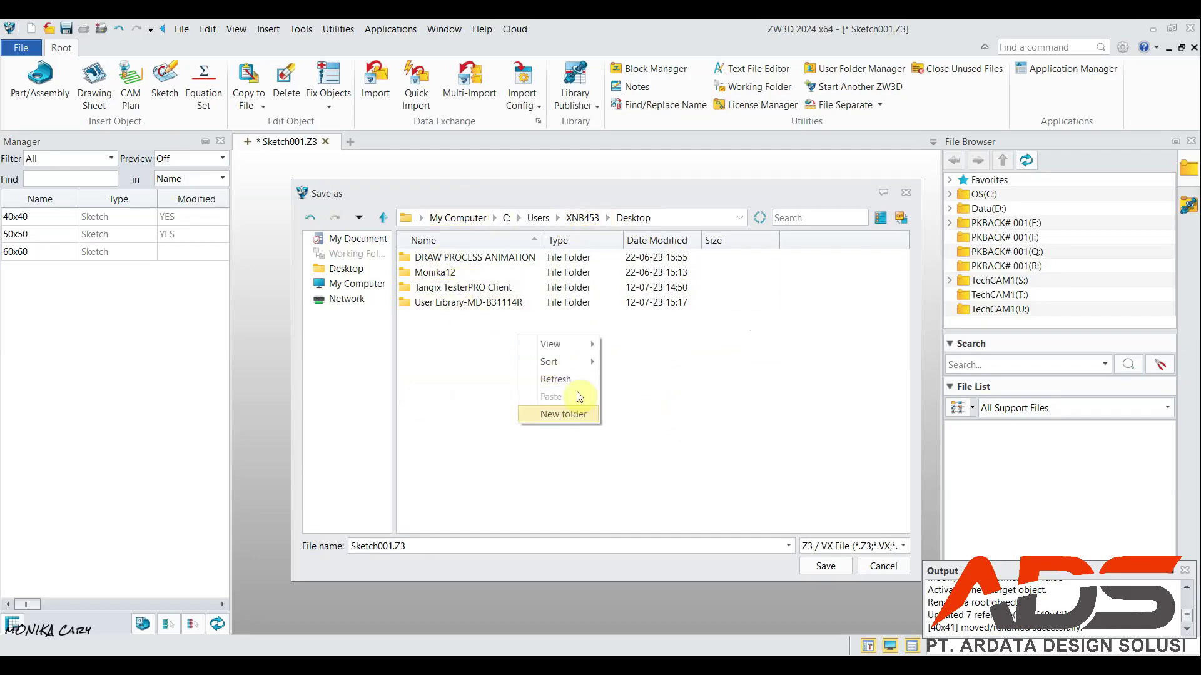
{"action": "left_click", "coordinate": [582, 414]}
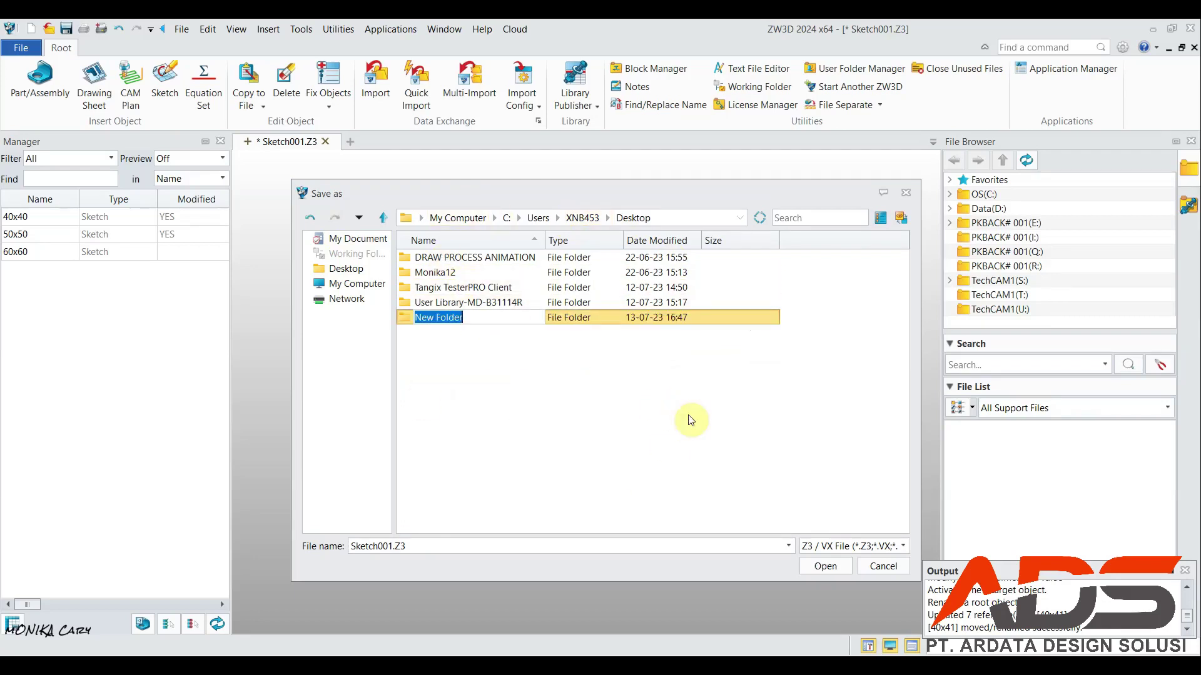
{"action": "key", "text": "BackSpace"}
{"action": "type", "text": "weldment profile"}
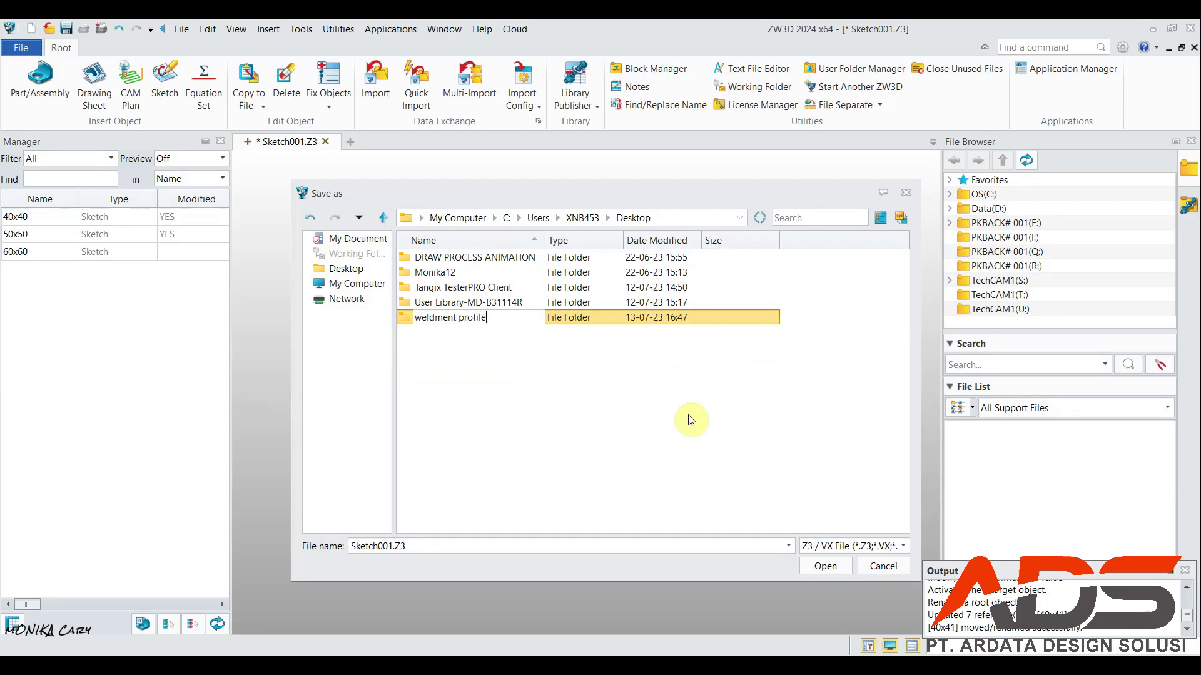
{"action": "left_click", "coordinate": [688, 415]}
{"action": "double_click", "coordinate": [549, 322]}
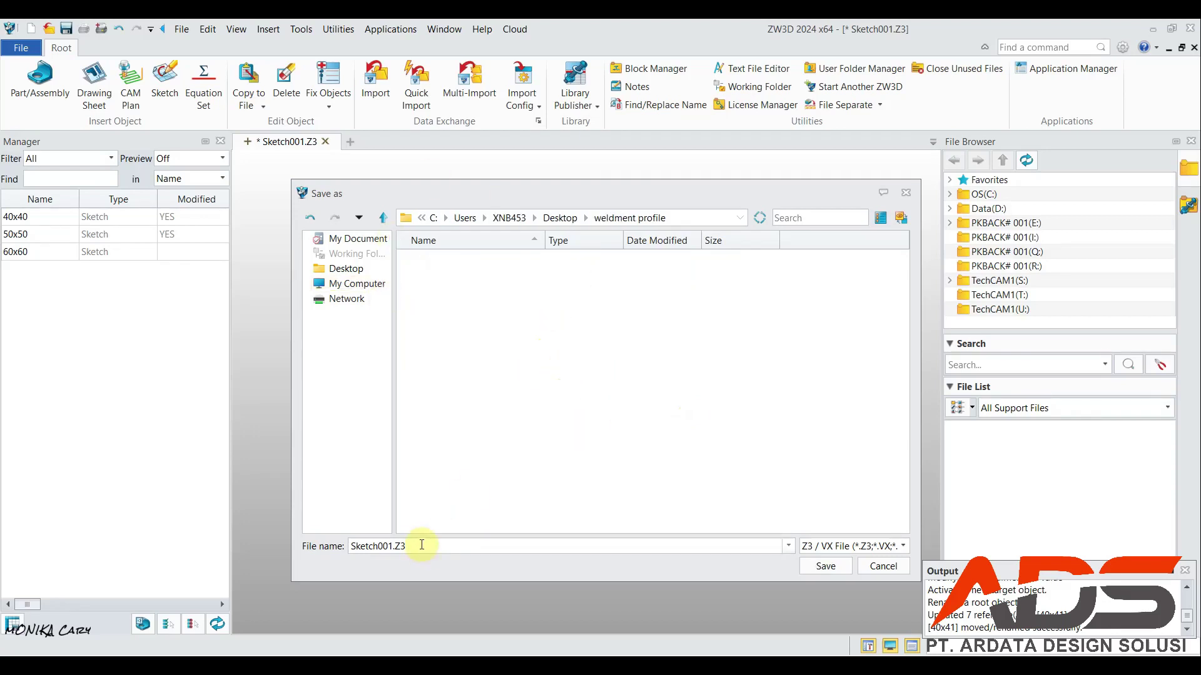
Step: Save the file under the name Hollow in the weldment profile folder and close it
{"action": "left_click_drag", "start_coordinate": [425, 547], "coordinate": [334, 550]}
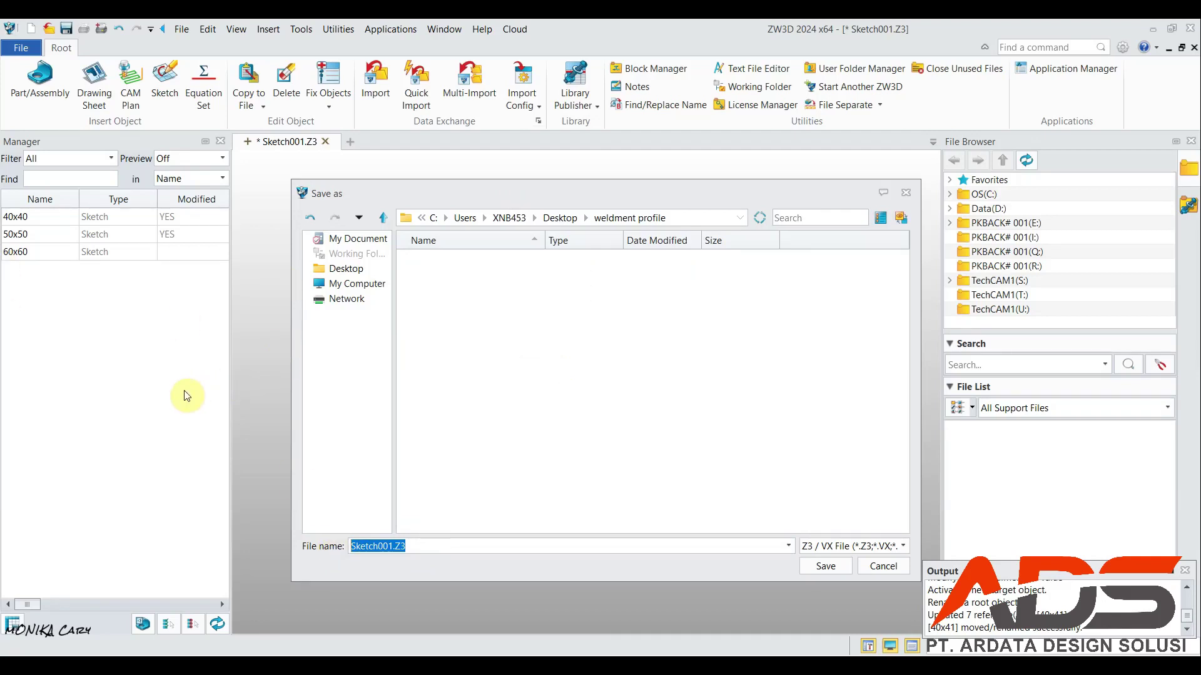
{"action": "type", "text": "Hollow"}
{"action": "left_click", "coordinate": [831, 566]}
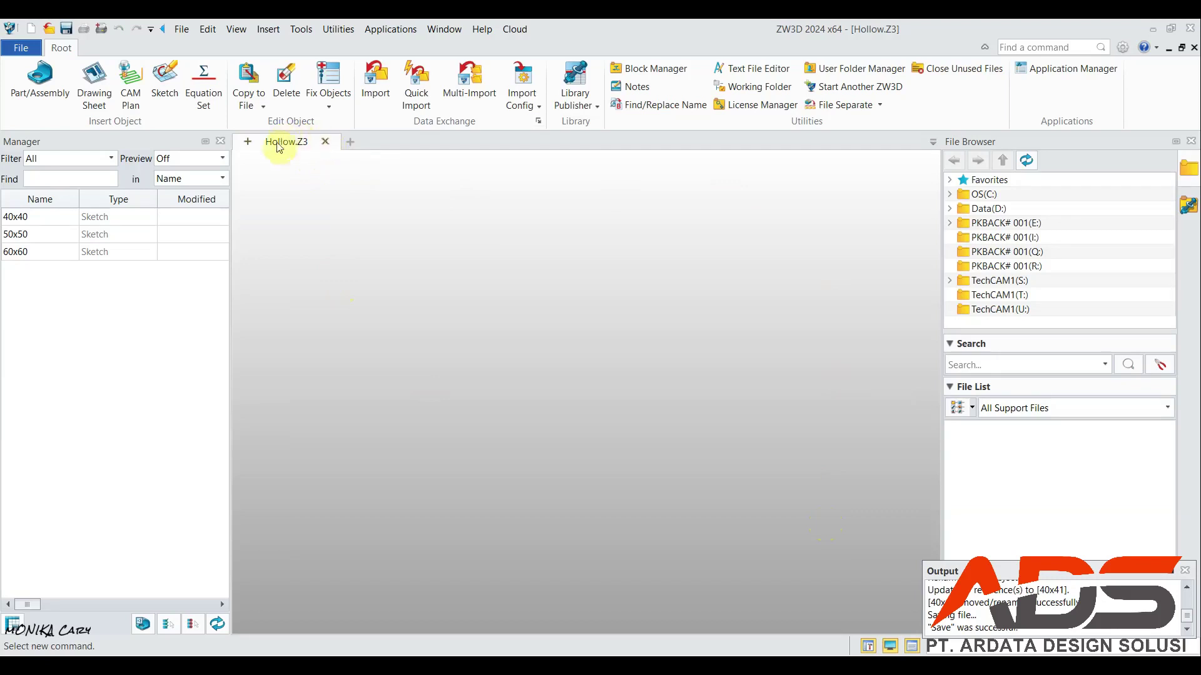
{"action": "left_click", "coordinate": [324, 142]}
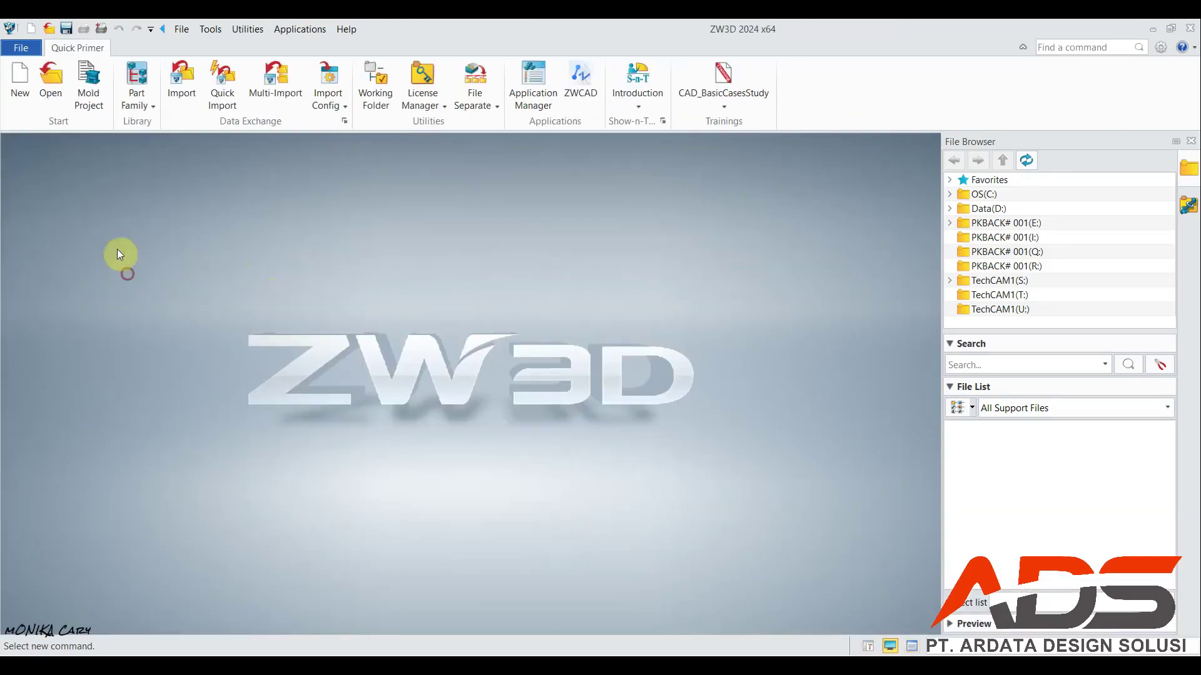
Step: Enable the "One object per file (new files)" option in the general configuration settings
{"action": "left_click", "coordinate": [20, 82]}
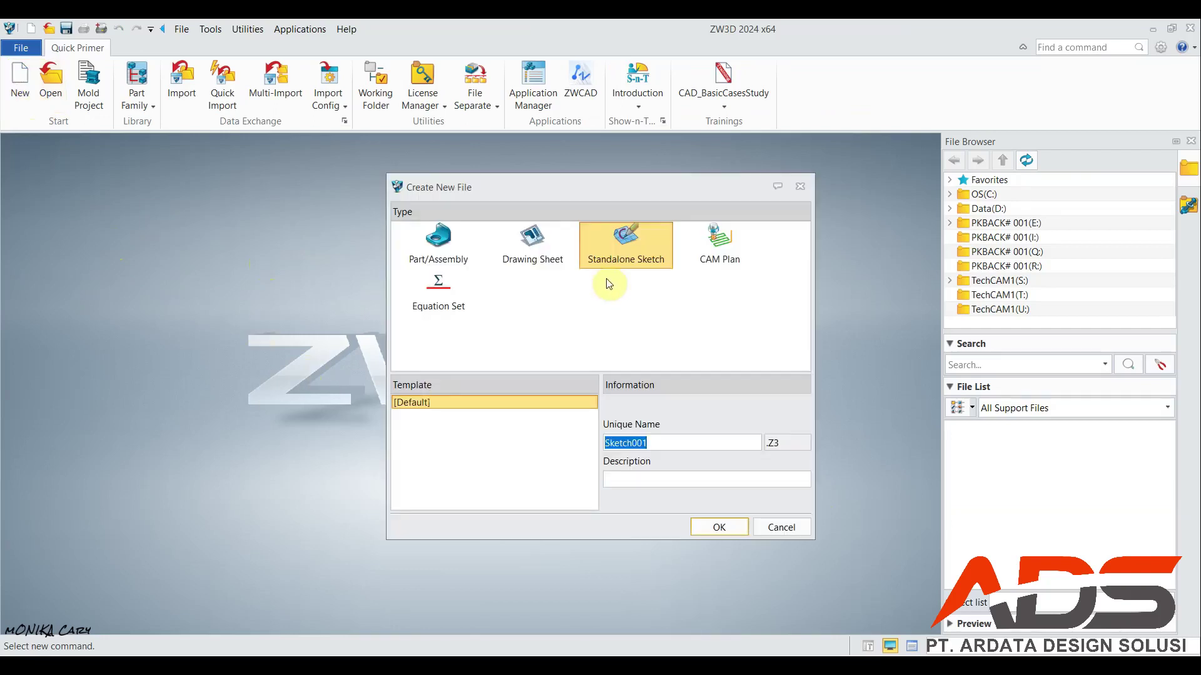
{"action": "left_click", "coordinate": [800, 186]}
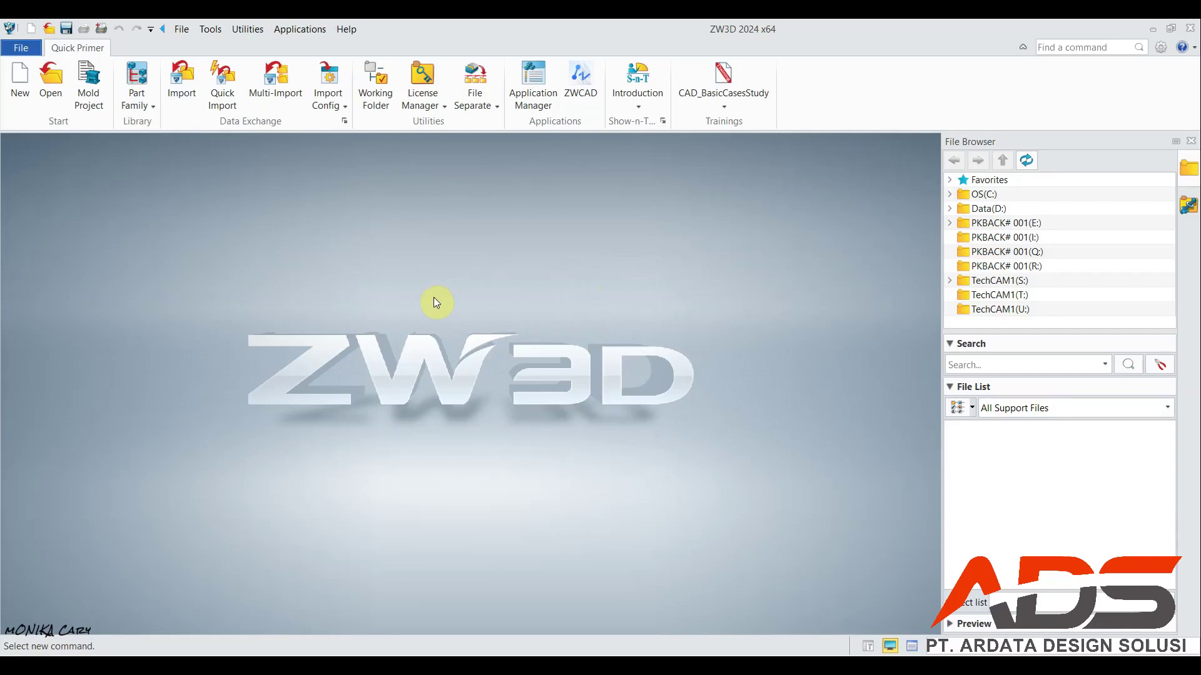
{"action": "left_click", "coordinate": [1163, 54]}
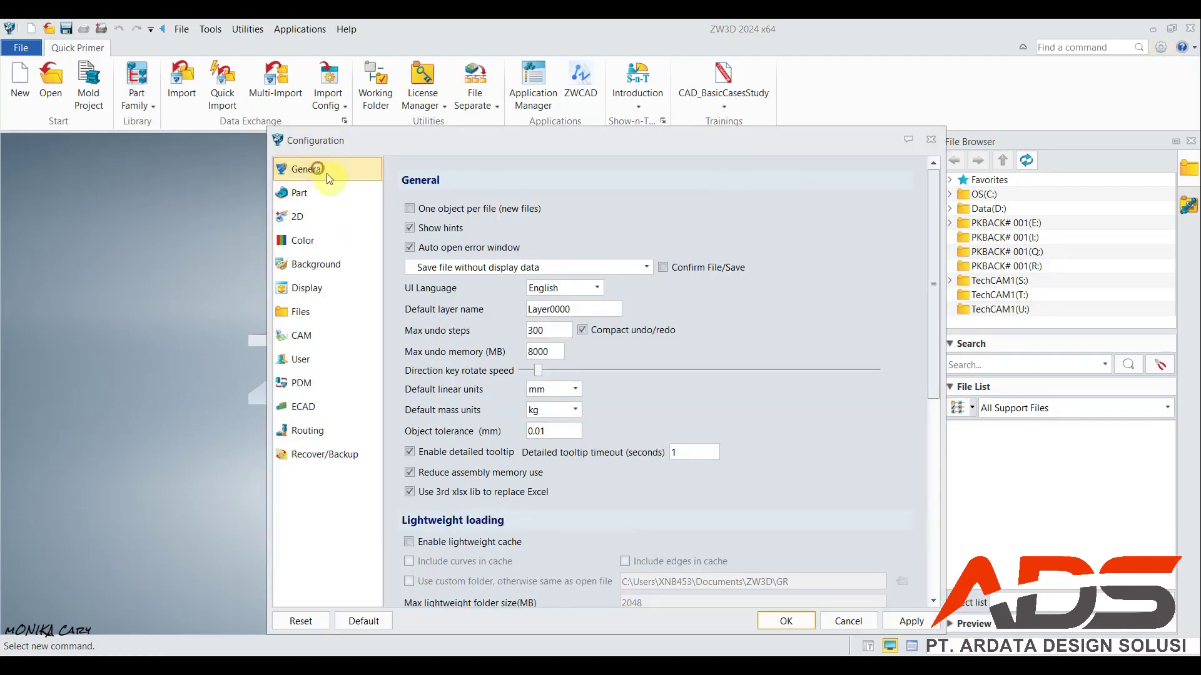
{"action": "left_click", "coordinate": [410, 209]}
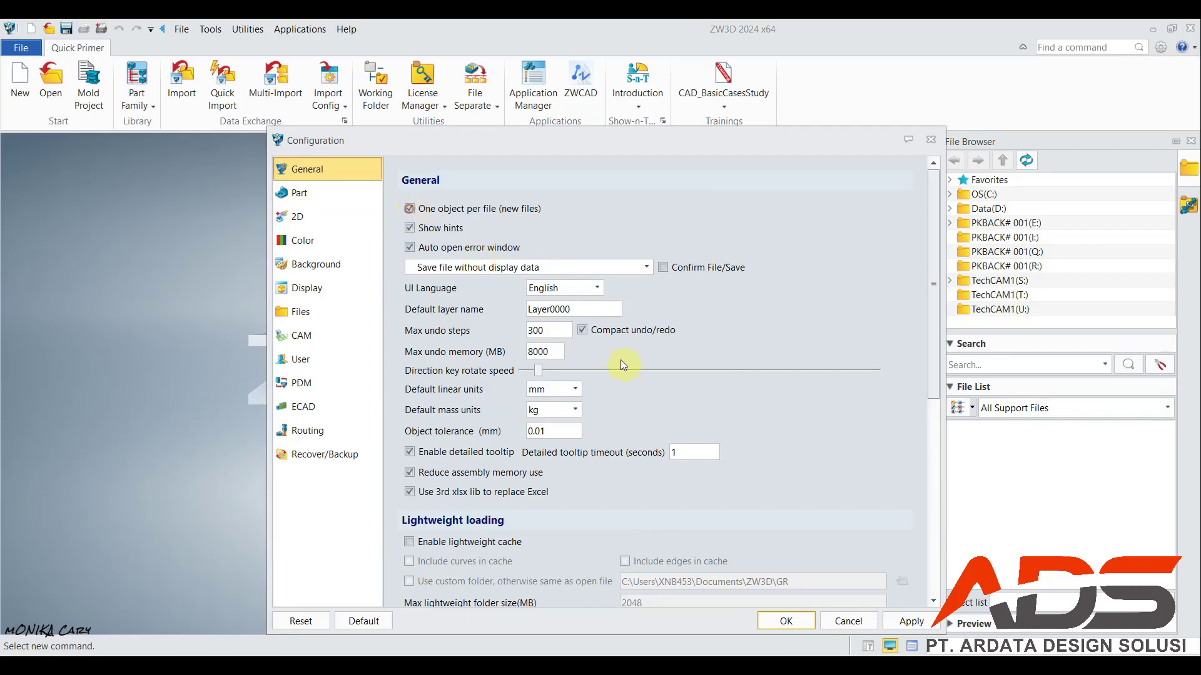
{"action": "left_click", "coordinate": [786, 621]}
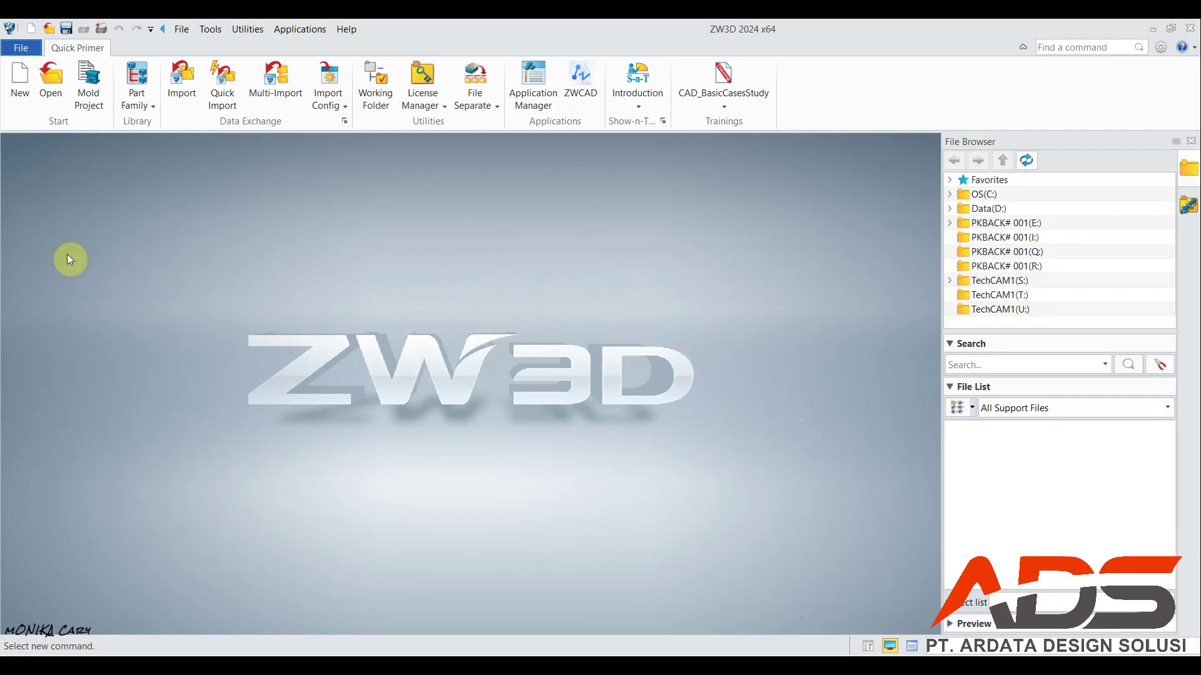
Step: Start a new file, switch to File Explorer, and open the Desktop's weldment profile folder and ZW3D's weldment profiles resource folder
{"action": "left_click", "coordinate": [19, 78]}
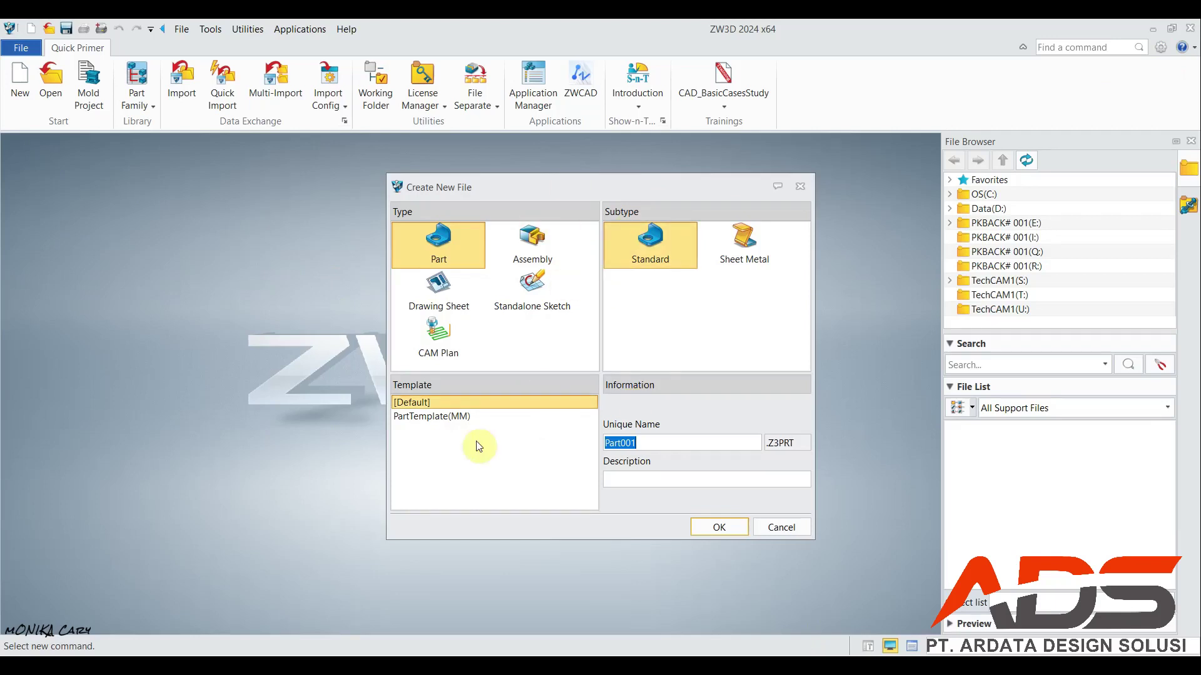
{"action": "left_click", "coordinate": [605, 665]}
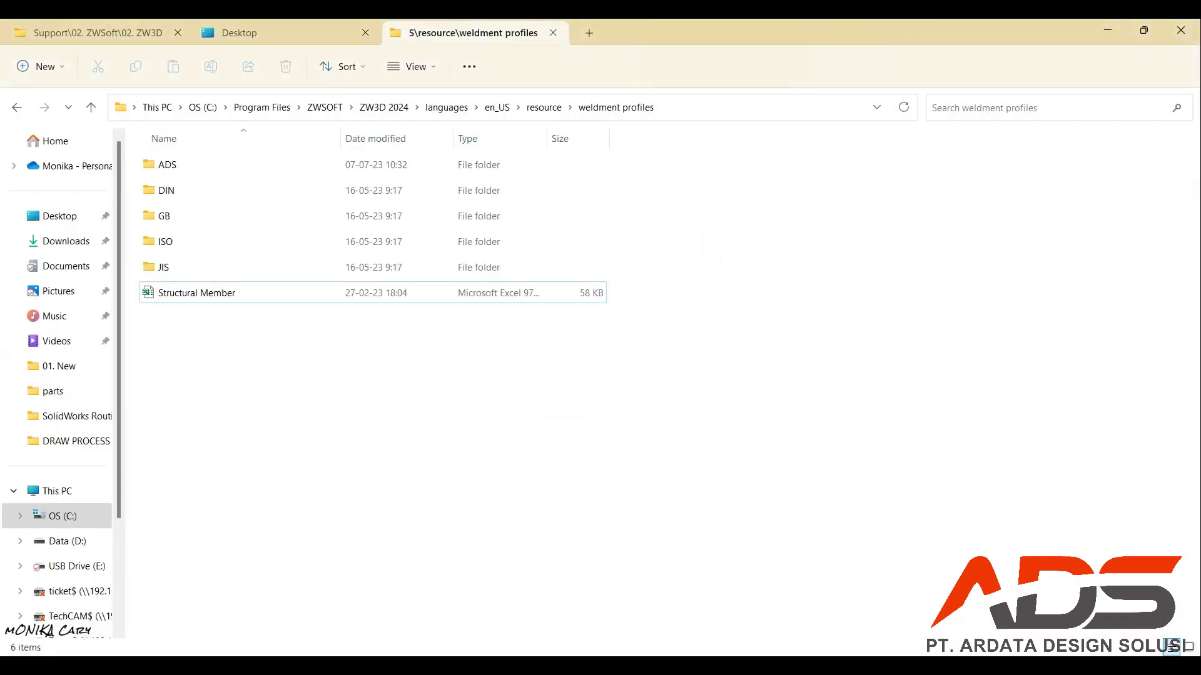
{"action": "left_click", "coordinate": [241, 32]}
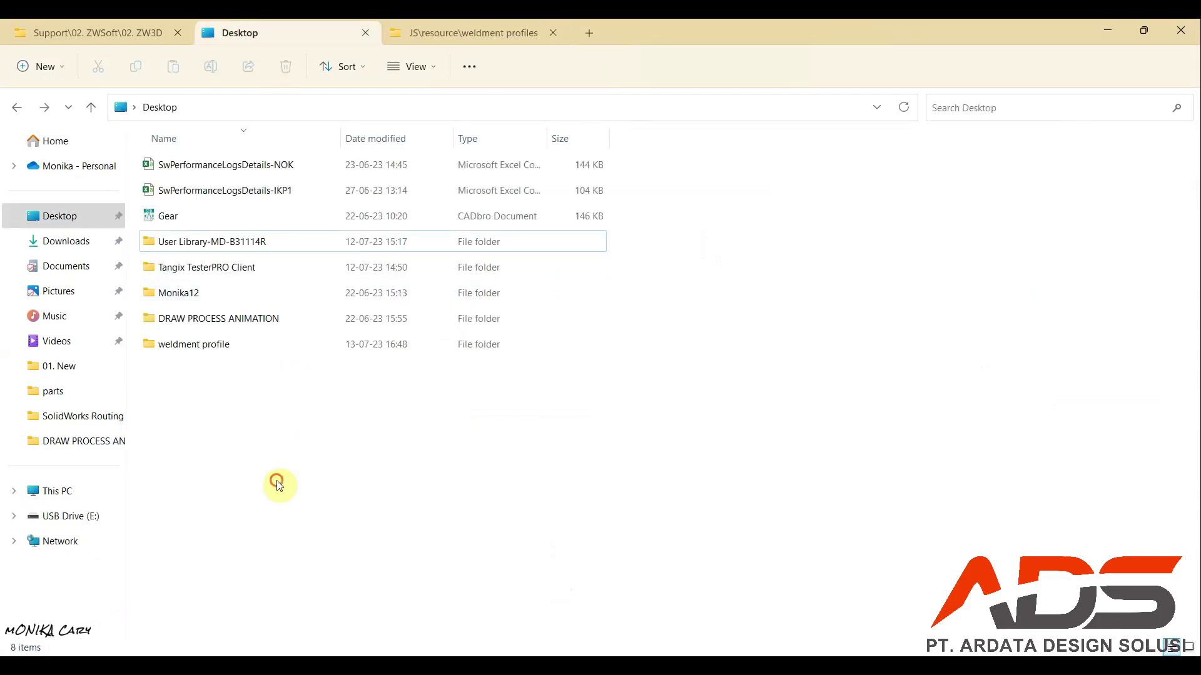
{"action": "double_click", "coordinate": [201, 346]}
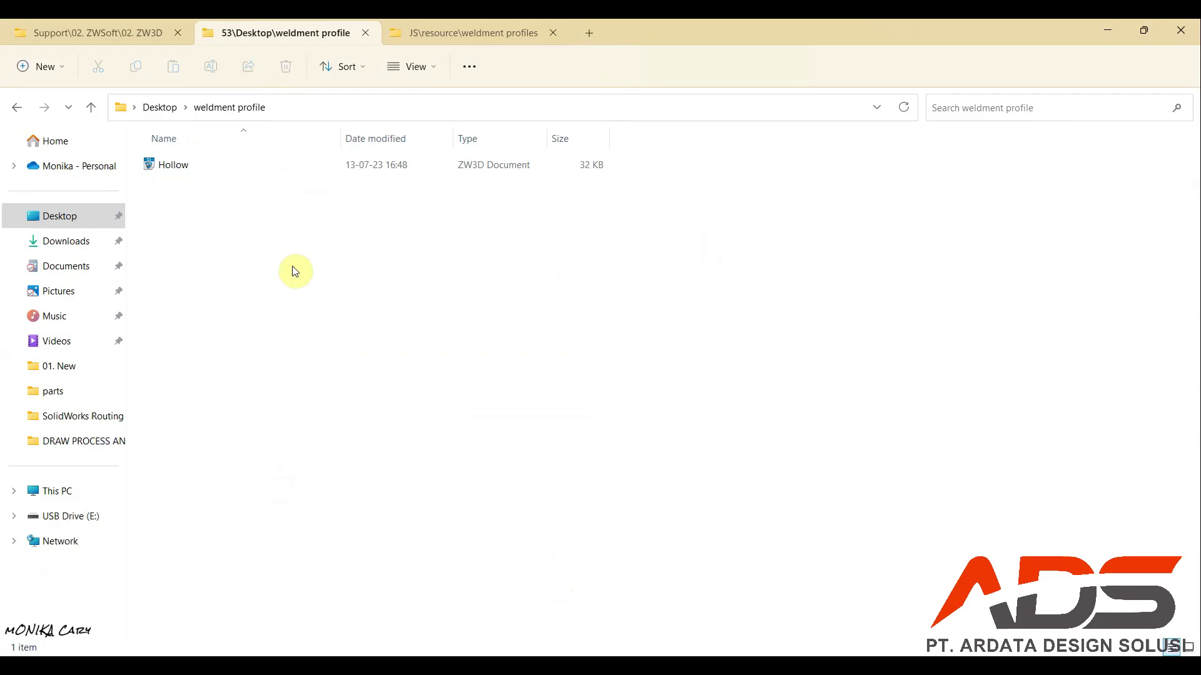
{"action": "left_click", "coordinate": [461, 35]}
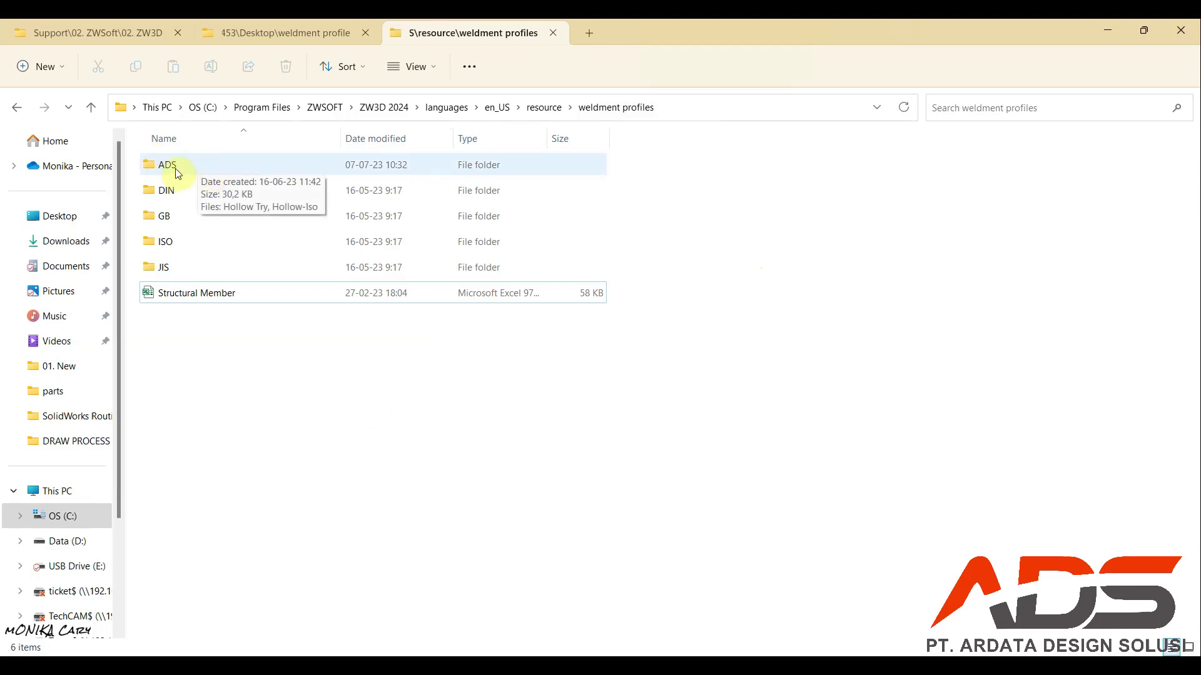
Step: Create a folder named Custome in ZW3D's weldment profiles folder, granting the required permission
{"action": "right_click", "coordinate": [239, 374]}
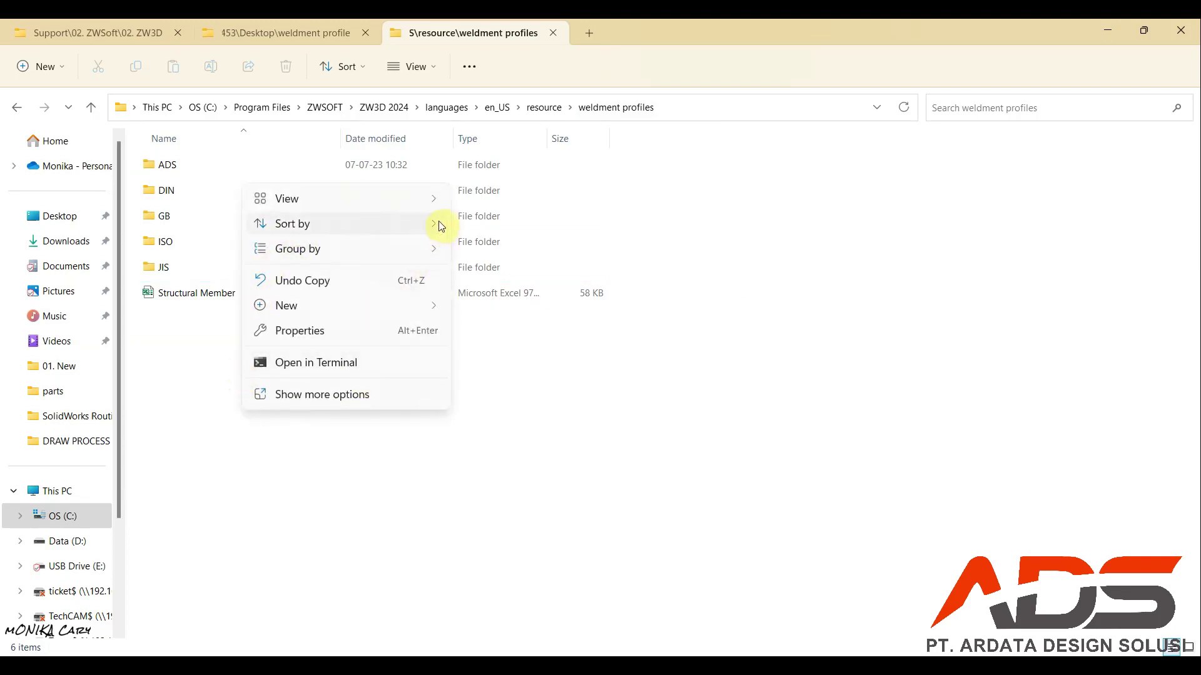
{"action": "mouse_move", "coordinate": [372, 307]}
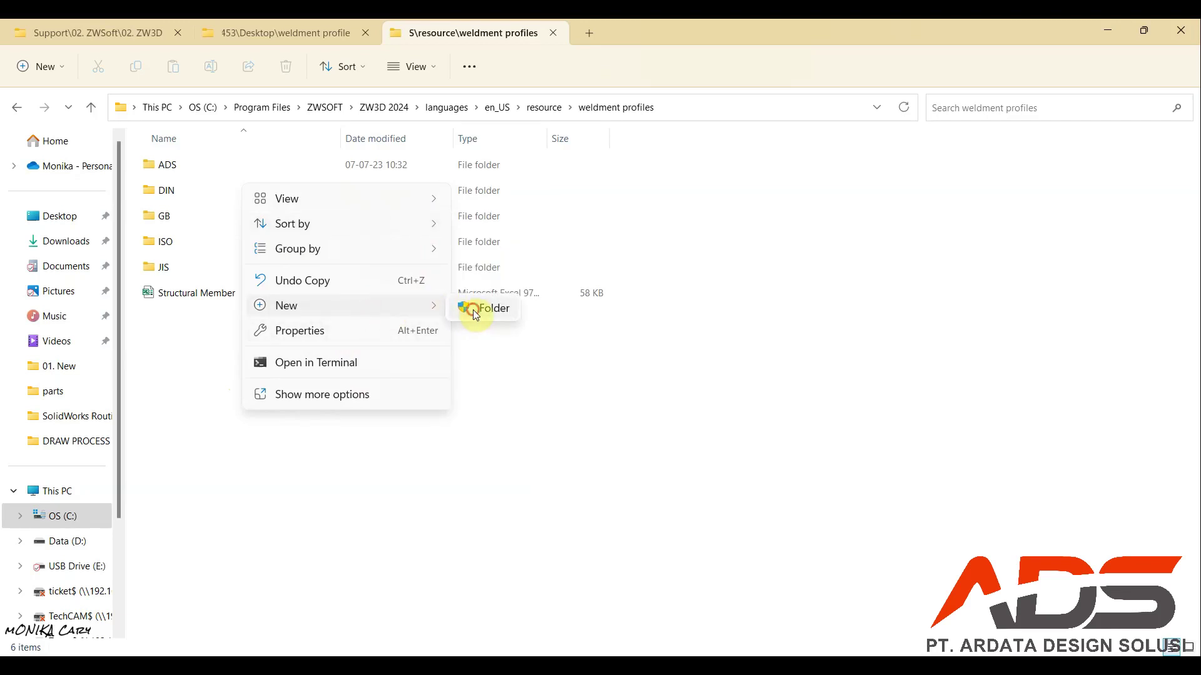
{"action": "left_click", "coordinate": [481, 308]}
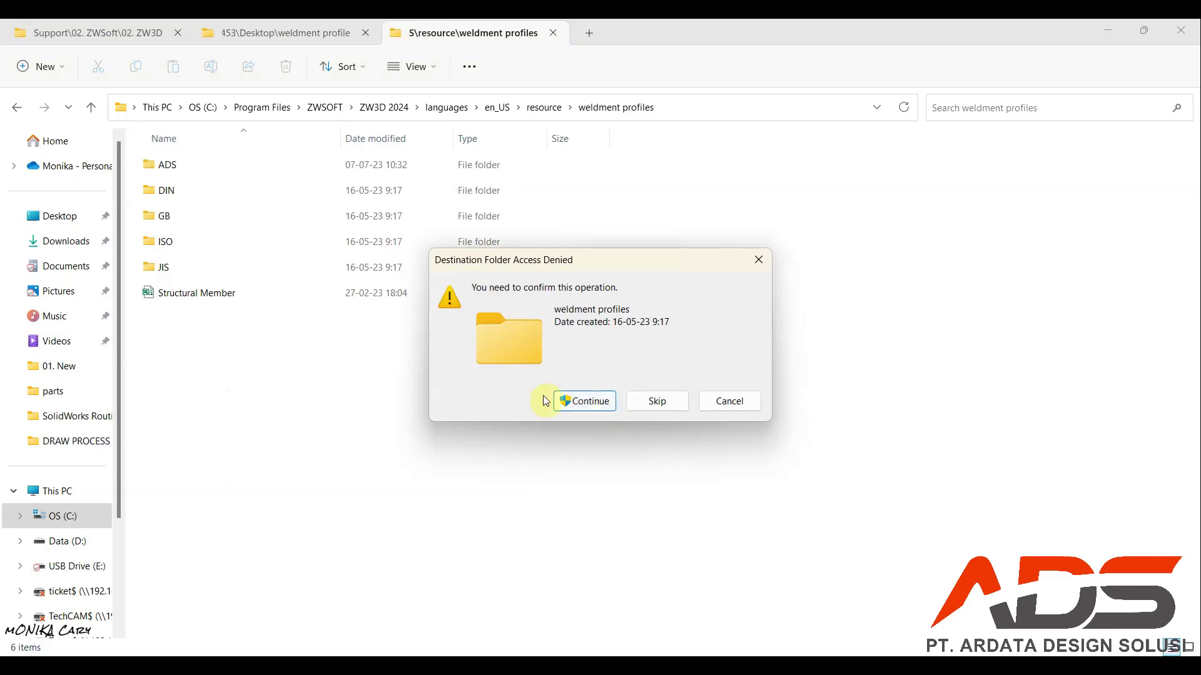
{"action": "left_click", "coordinate": [588, 404]}
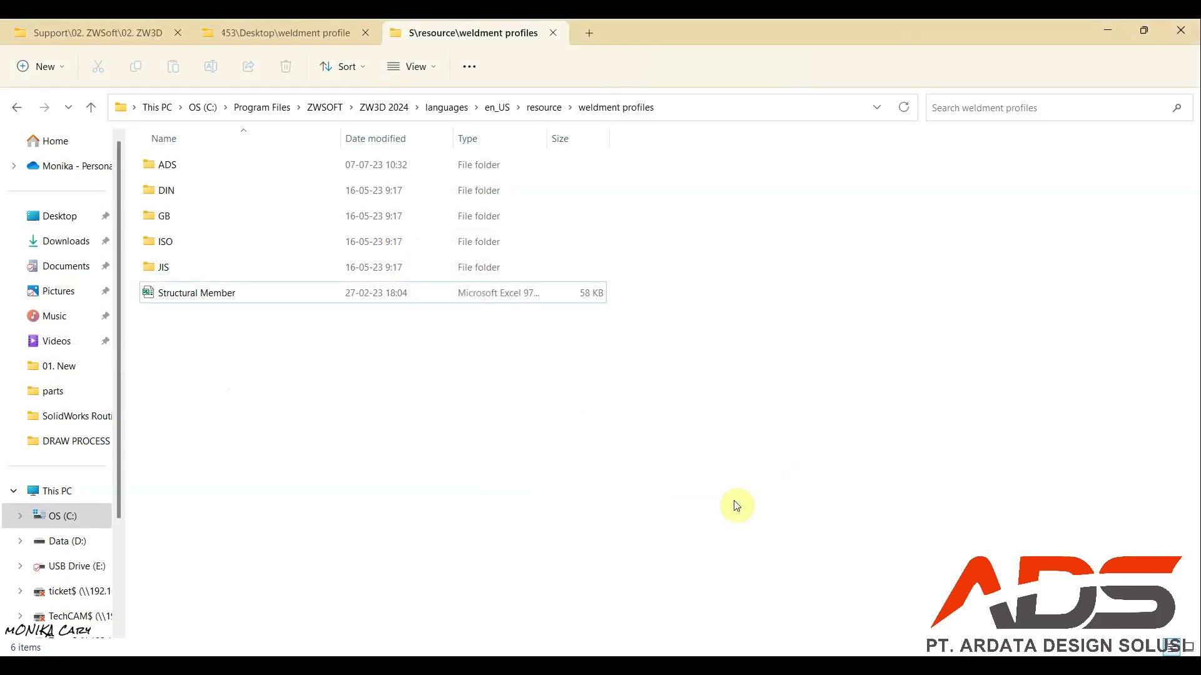
{"action": "key", "text": "BackSpace"}
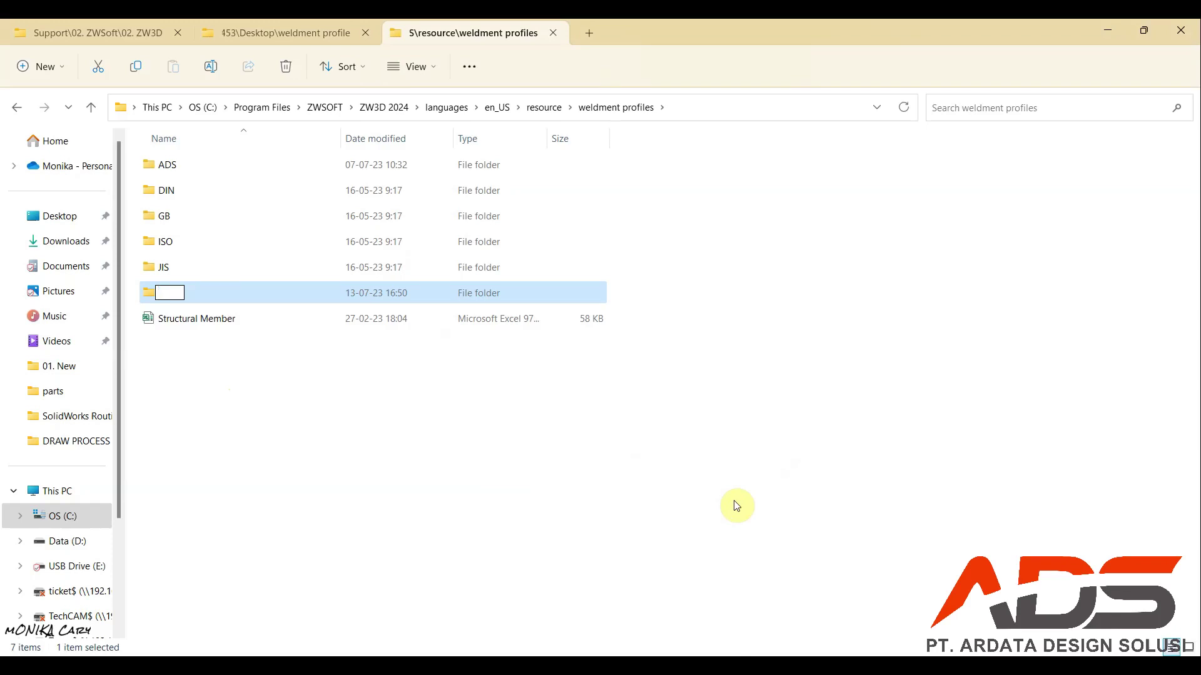
{"action": "type", "text": "Custome"}
{"action": "left_click", "coordinate": [729, 501]}
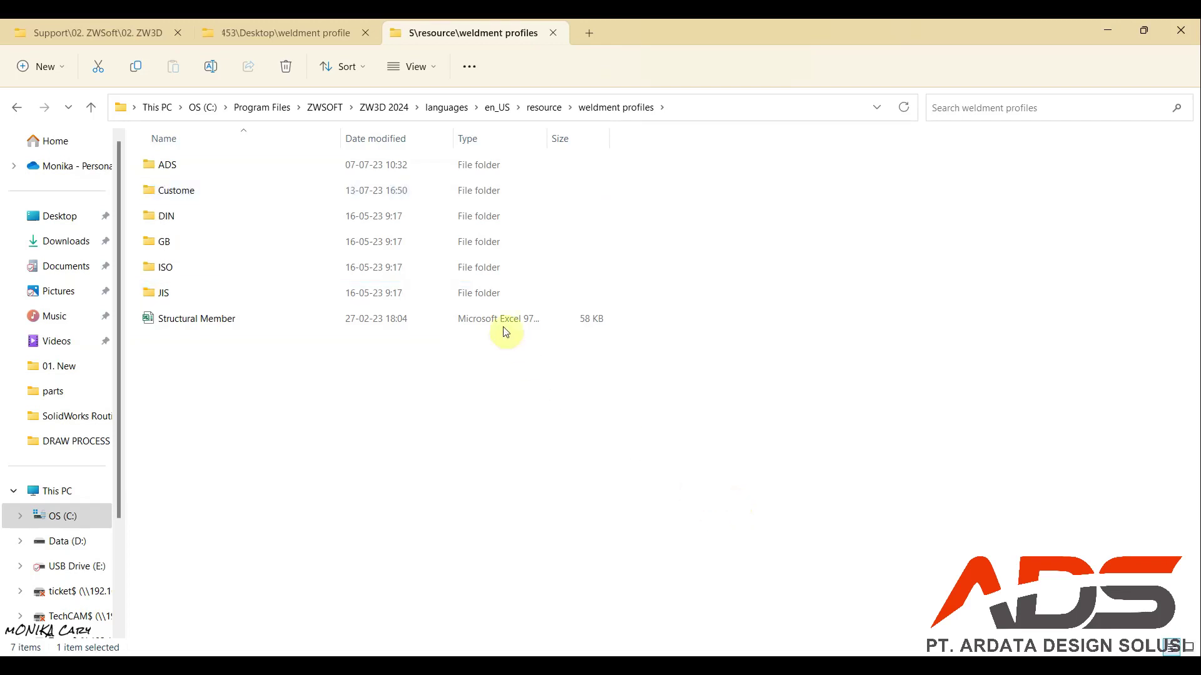
Step: Check inside the Custome folder and copy the Hollow file from the Desktop's weldment profile folder
{"action": "double_click", "coordinate": [238, 187]}
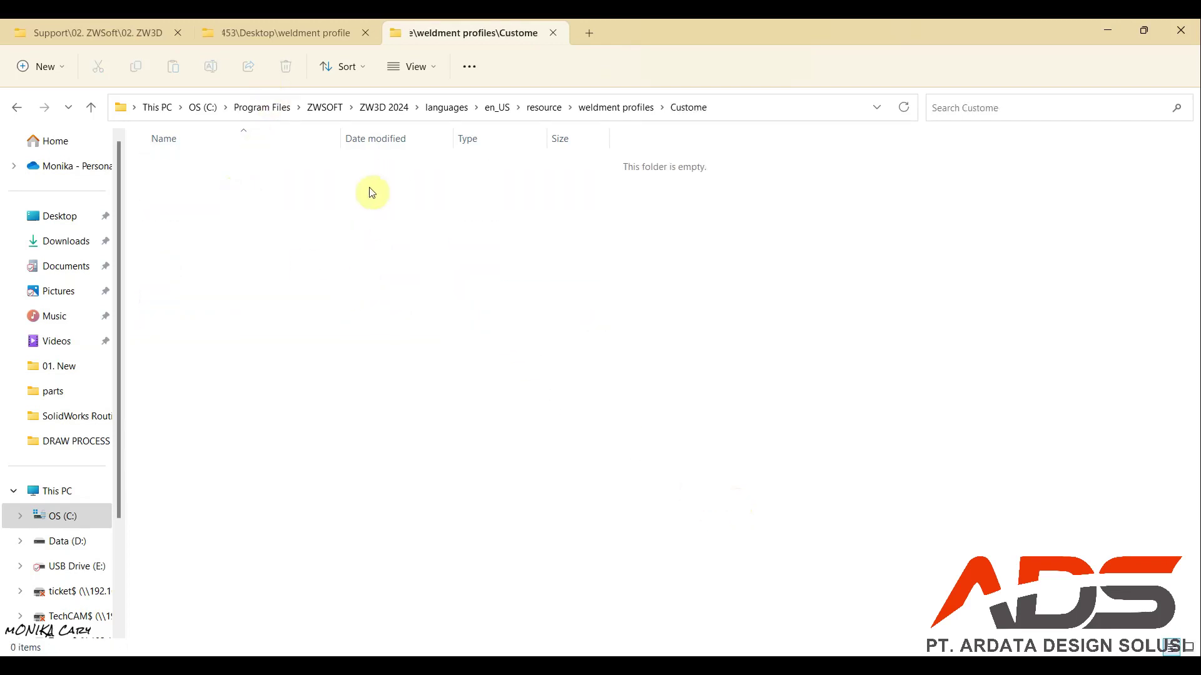
{"action": "left_click", "coordinate": [299, 28]}
{"action": "right_click", "coordinate": [211, 170]}
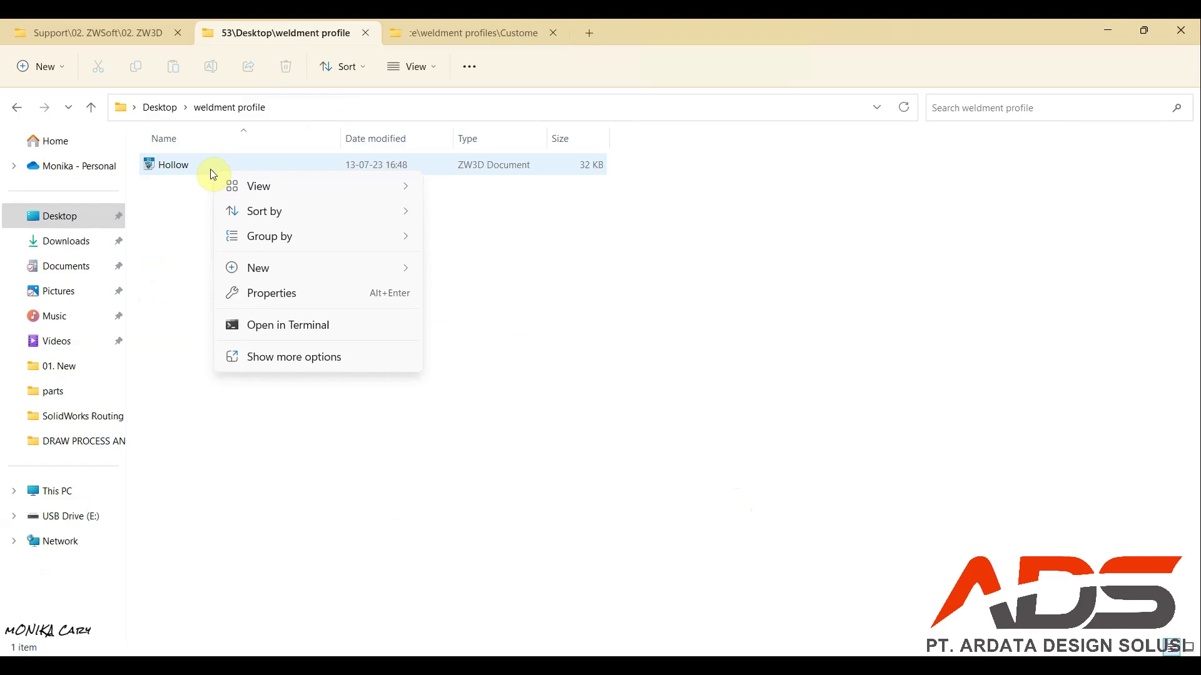
{"action": "left_click", "coordinate": [166, 201]}
{"action": "right_click", "coordinate": [166, 150]}
{"action": "right_click", "coordinate": [165, 159]}
{"action": "right_click", "coordinate": [165, 163]}
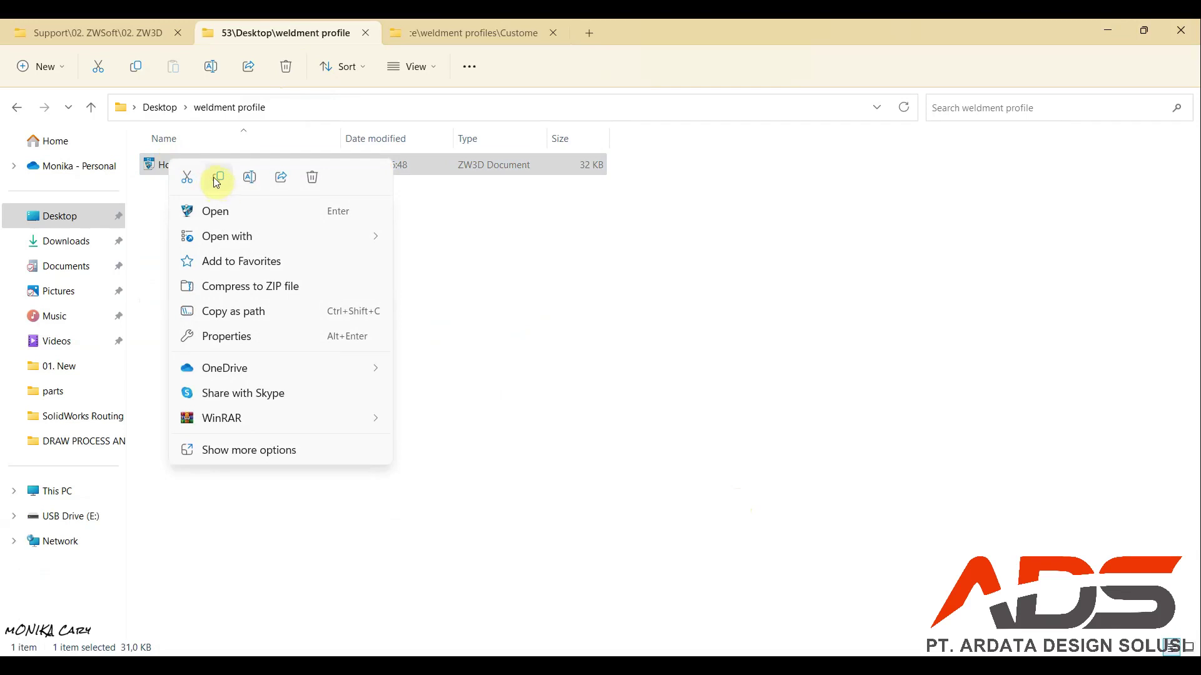
{"action": "left_click", "coordinate": [217, 180]}
Step: Paste the Hollow file into the Custome folder with administrator permission and return to the weldment profiles folder
{"action": "left_click", "coordinate": [475, 35]}
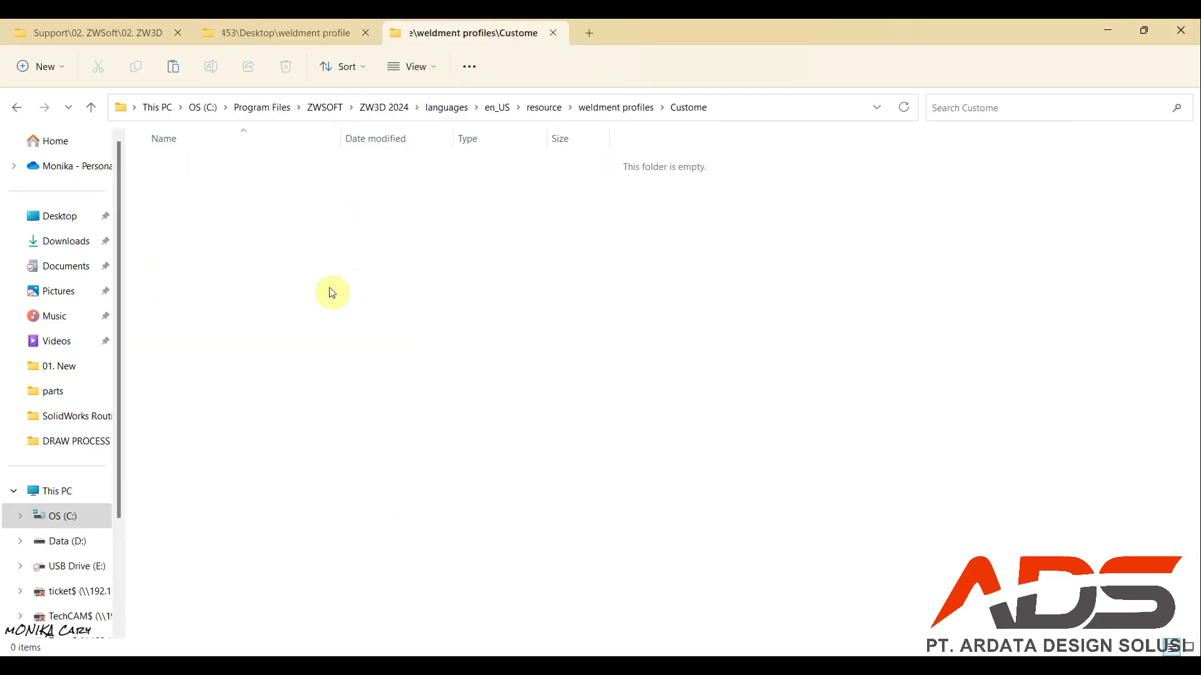
{"action": "right_click", "coordinate": [335, 239]}
{"action": "left_click", "coordinate": [358, 256]}
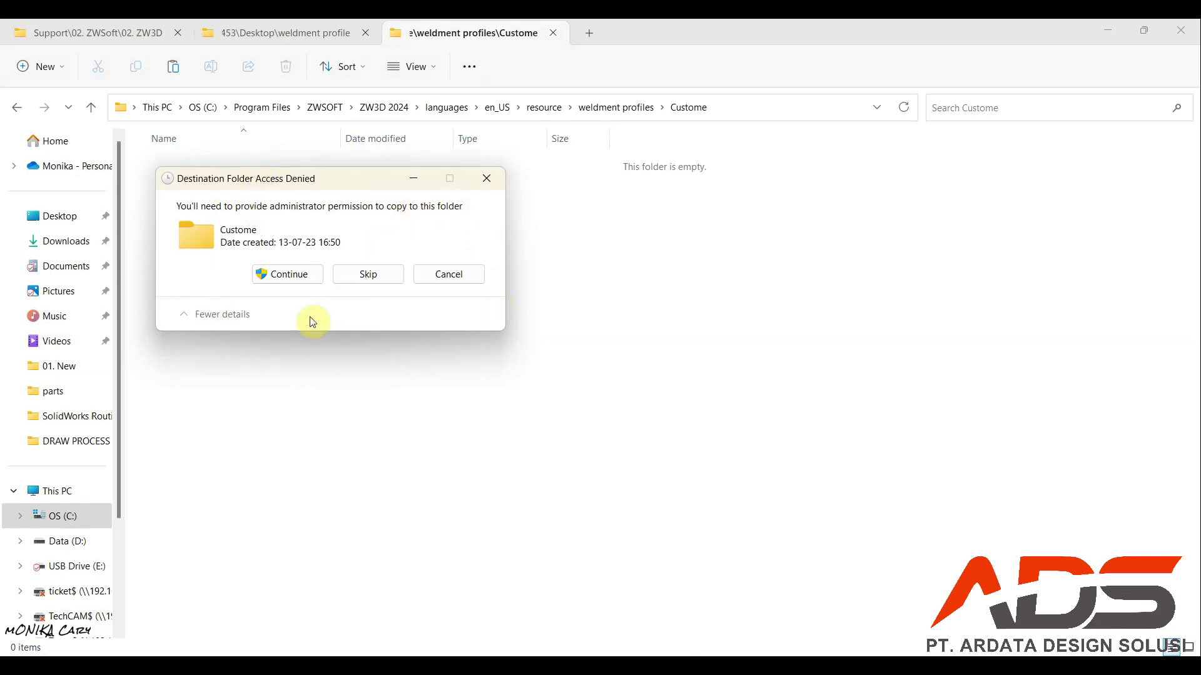
{"action": "left_click", "coordinate": [290, 279]}
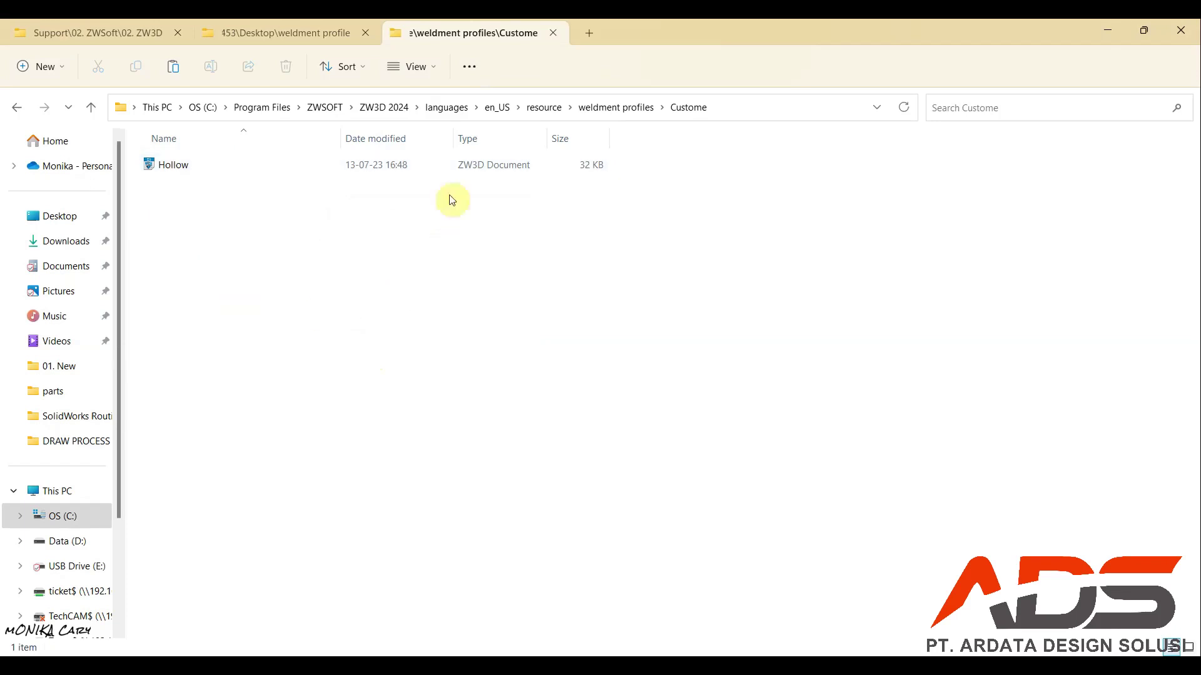
{"action": "left_click", "coordinate": [600, 108]}
{"action": "left_click", "coordinate": [713, 460]}
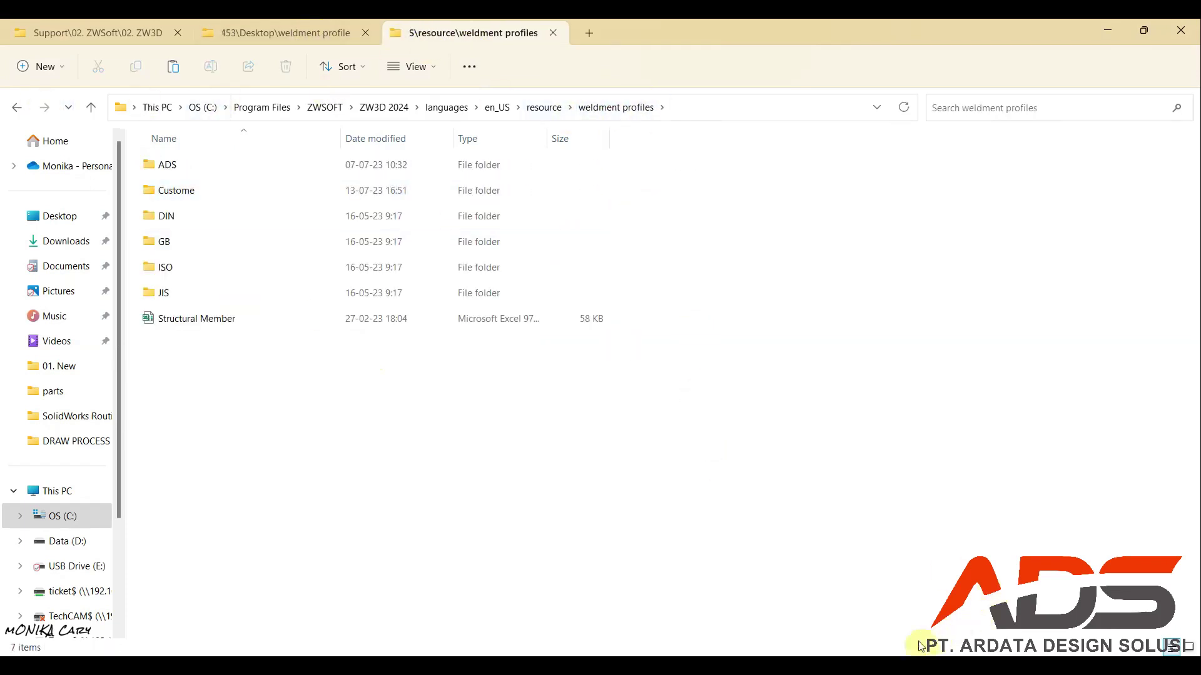
Step: Switch back to ZW3D and create a standard part named Part001 from the default template
{"action": "mouse_move", "coordinate": [877, 666]}
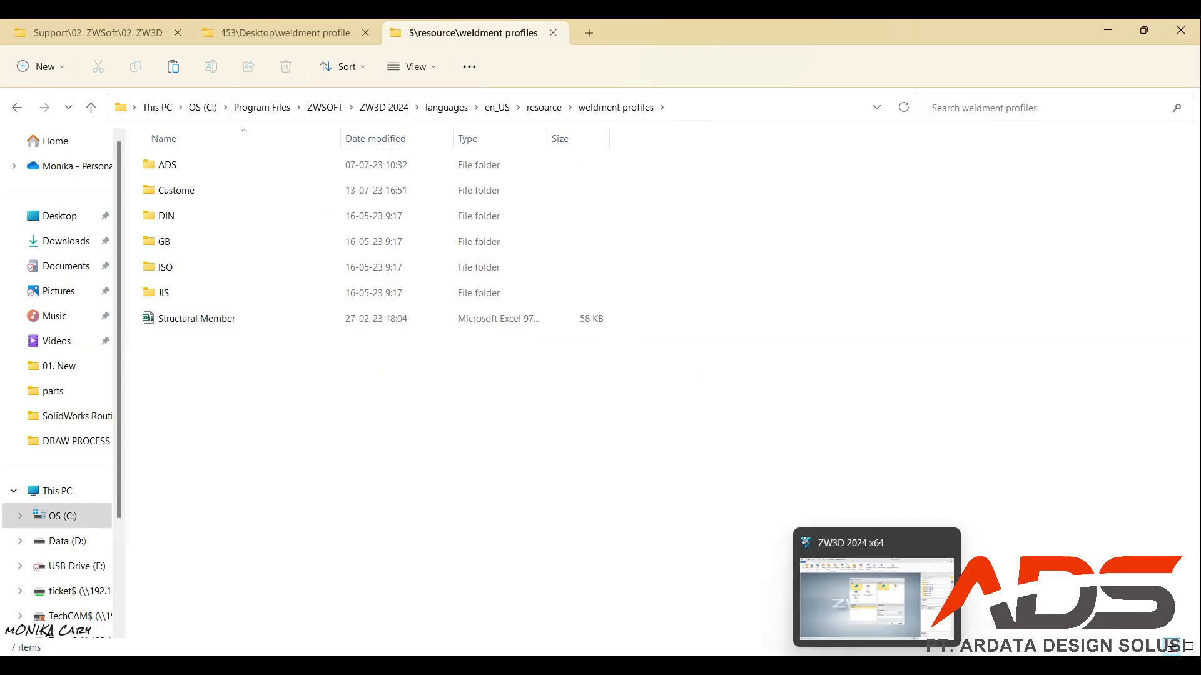
{"action": "left_click", "coordinate": [864, 592]}
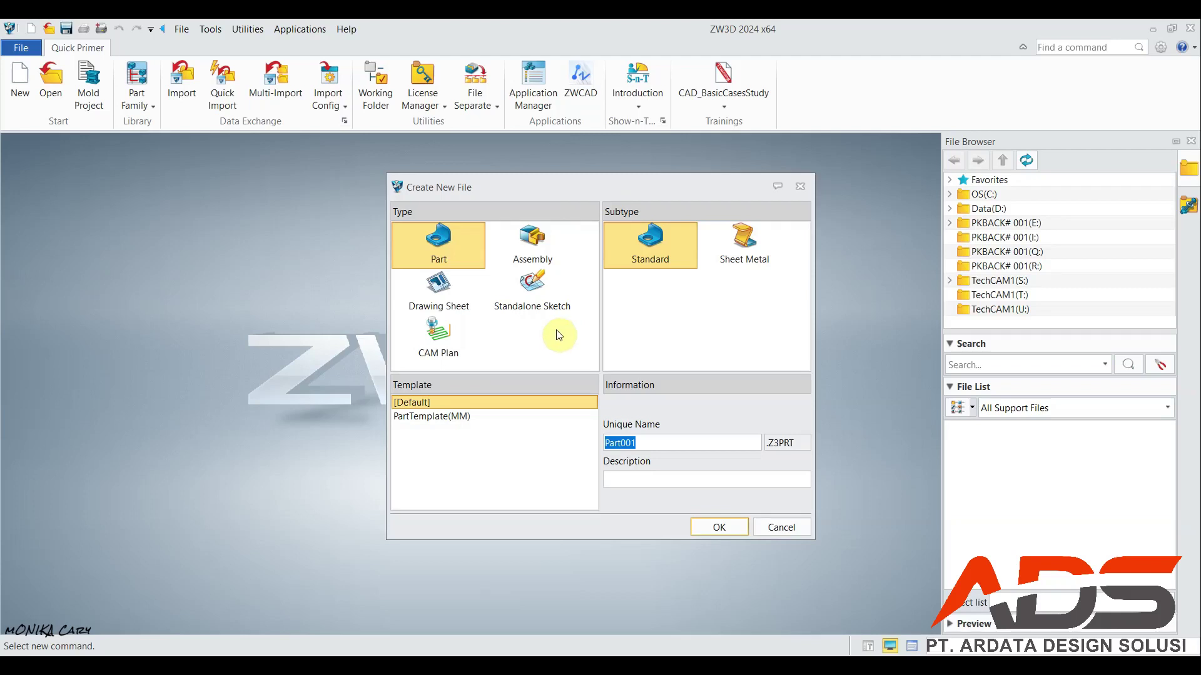
{"action": "left_click", "coordinate": [438, 242]}
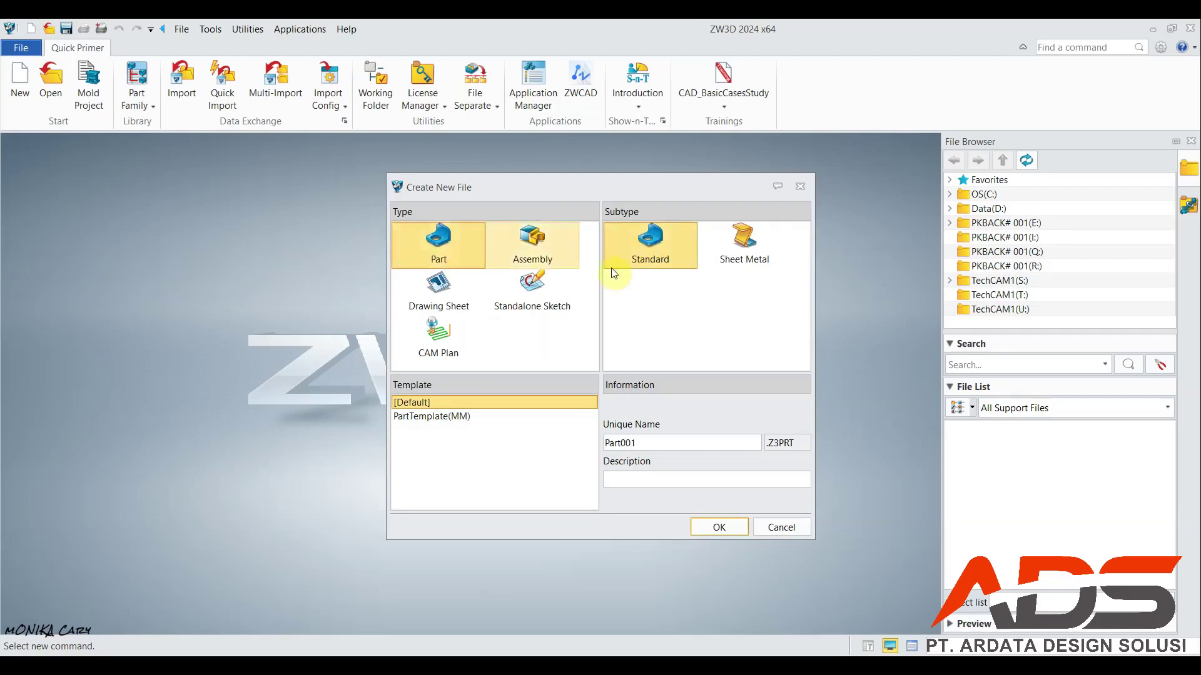
{"action": "left_click", "coordinate": [501, 401]}
{"action": "left_click", "coordinate": [729, 528]}
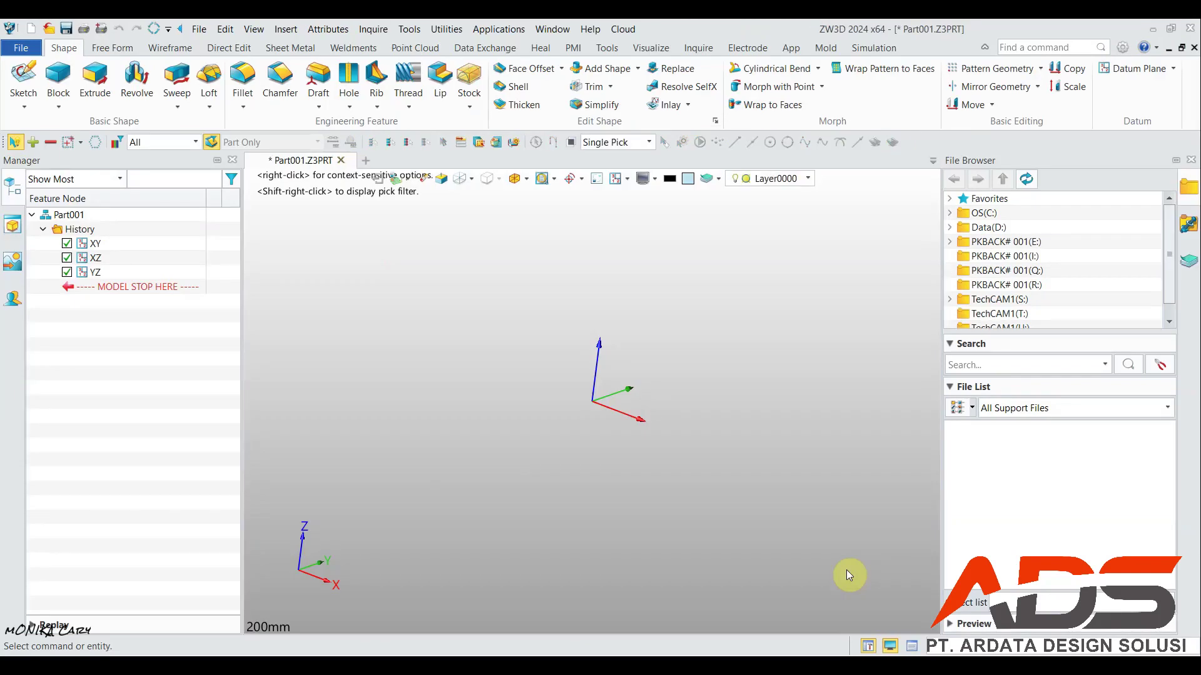
Step: Turn on the display of the datum planes in the new part
{"action": "left_click", "coordinate": [92, 262]}
{"action": "left_click", "coordinate": [408, 265]}
{"action": "left_click", "coordinate": [628, 181]}
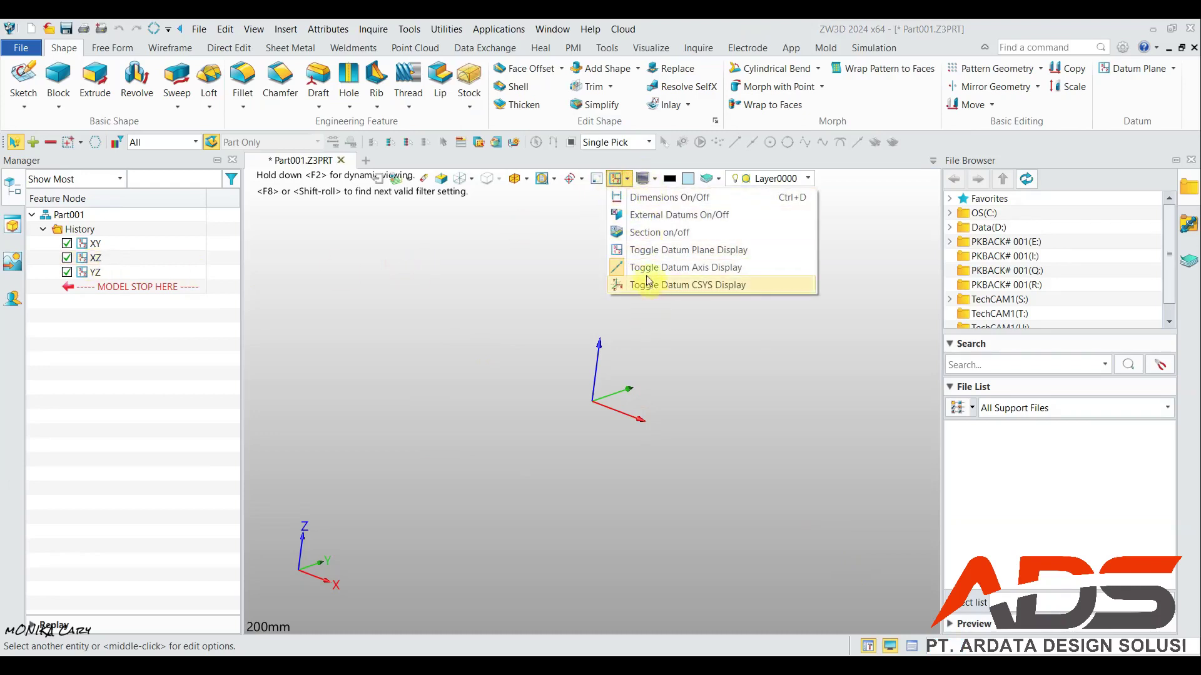
{"action": "left_click", "coordinate": [644, 249]}
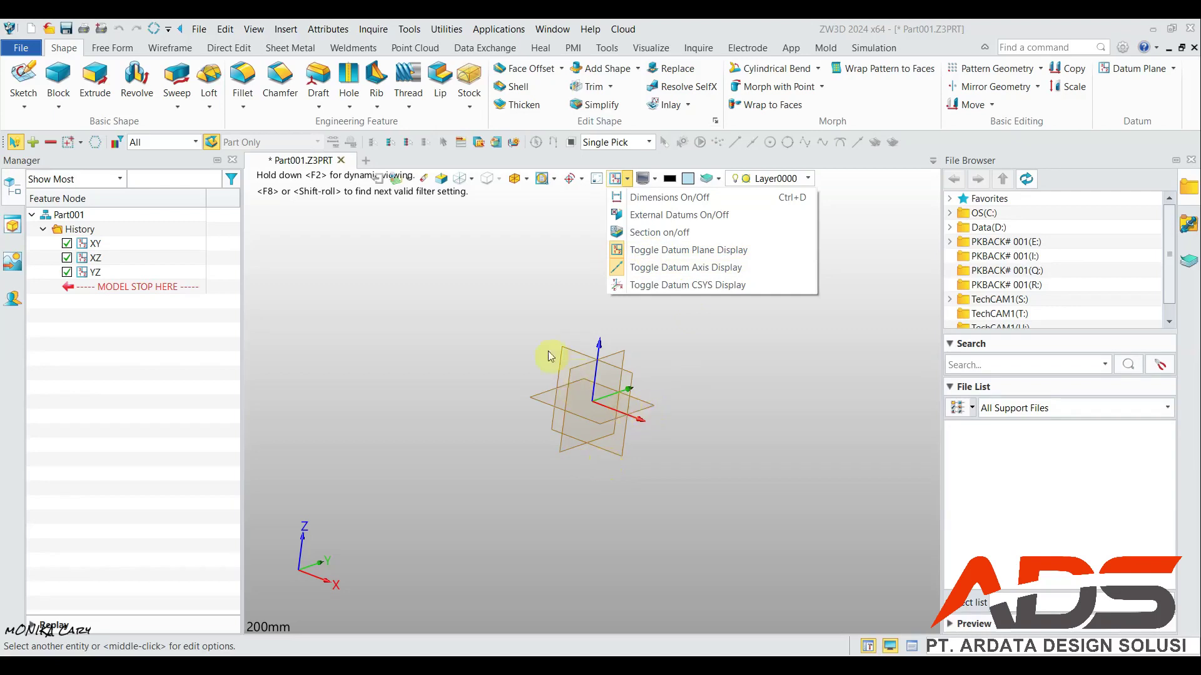
{"action": "left_click", "coordinate": [531, 305]}
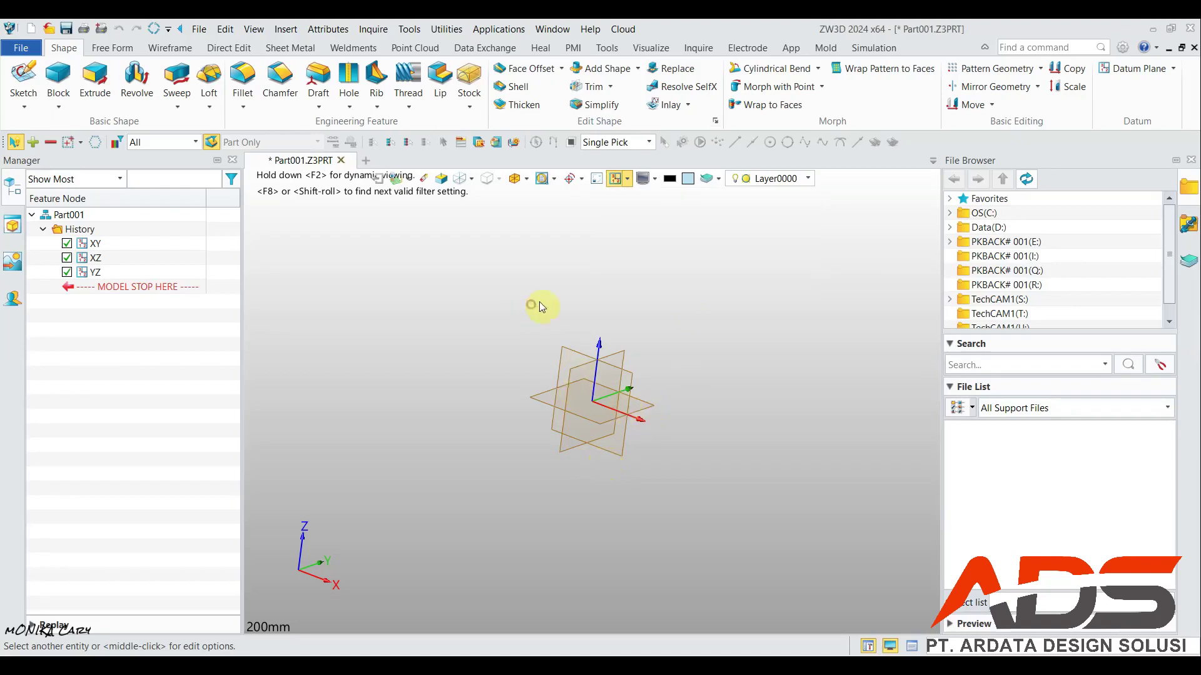
Step: Start a sketch on the XY plane and draw a rectangle centred on the origin, about 200 mm wide and 130 mm high
{"action": "right_click", "coordinate": [550, 400]}
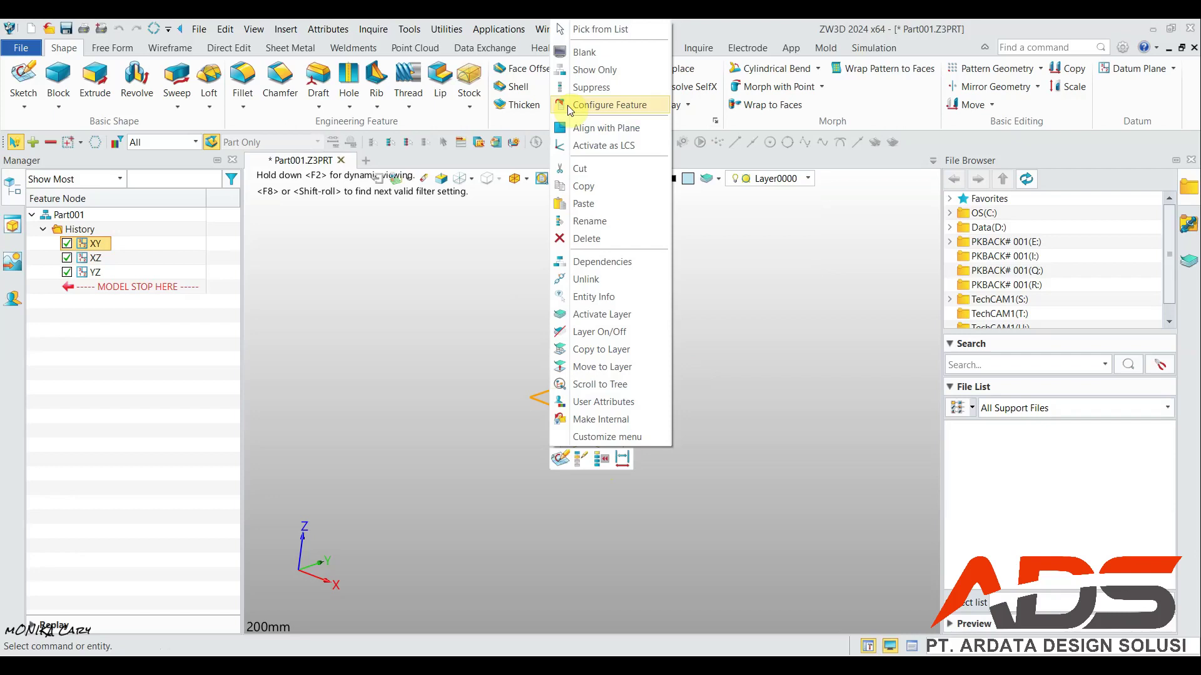
{"action": "left_click", "coordinate": [560, 459]}
{"action": "middle_click", "coordinate": [688, 531]}
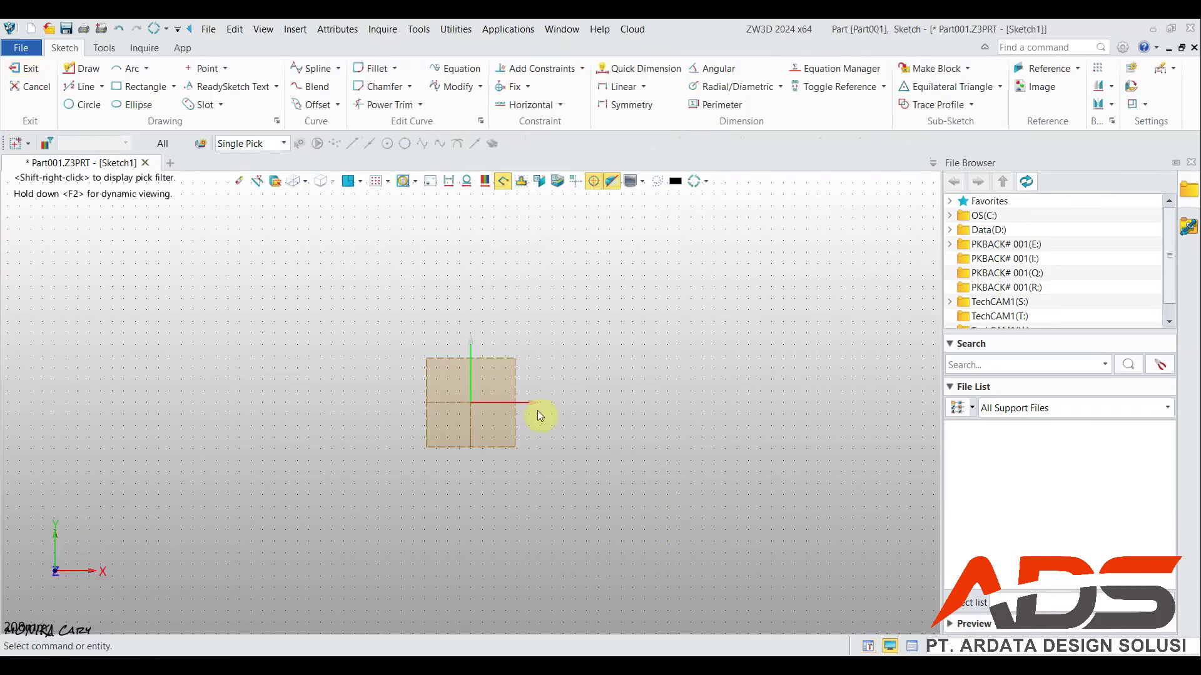
{"action": "left_click", "coordinate": [173, 86]}
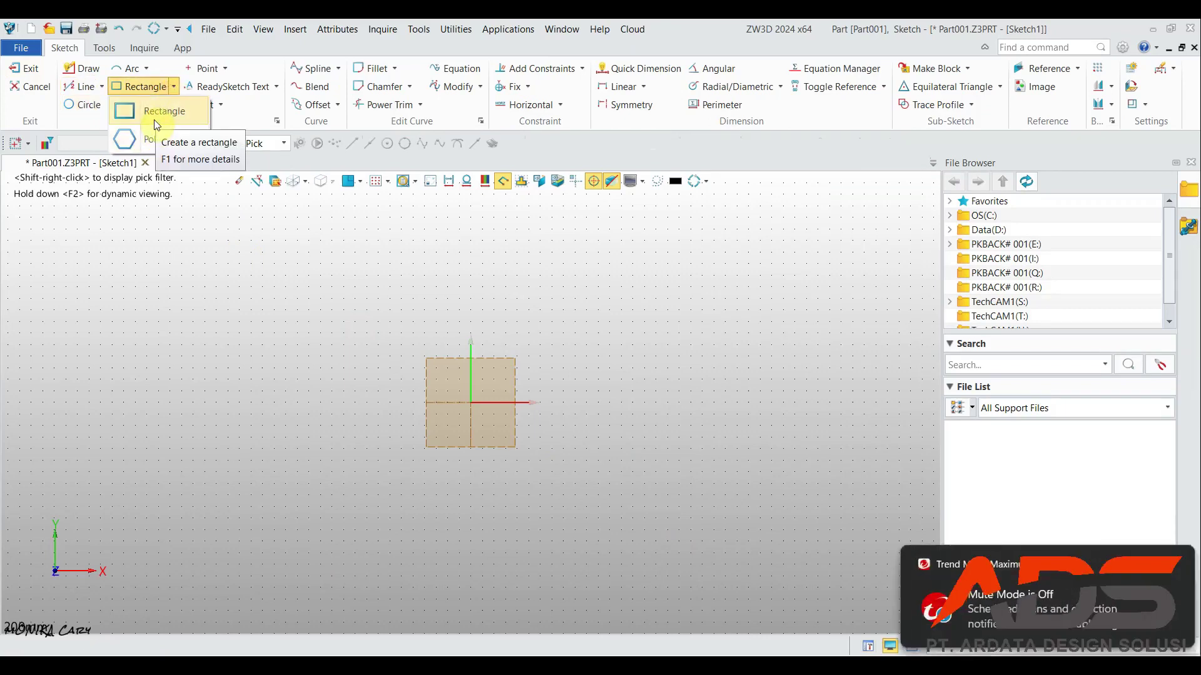
{"action": "left_click", "coordinate": [154, 115]}
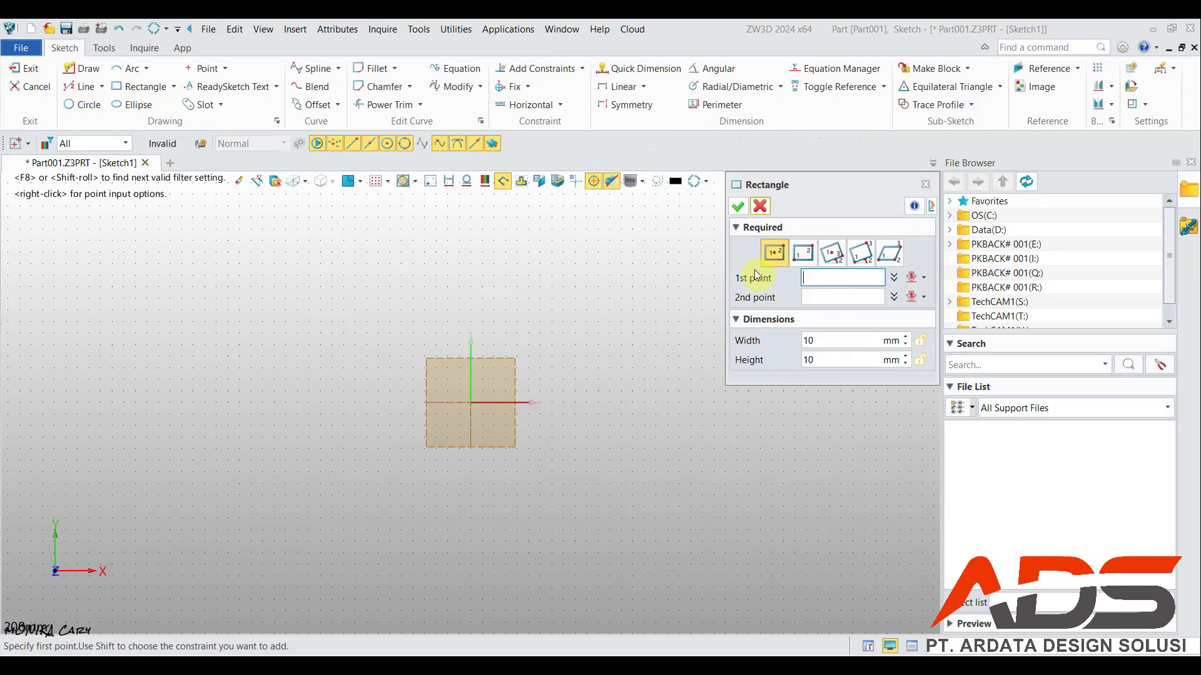
{"action": "left_click", "coordinate": [471, 404]}
{"action": "left_click", "coordinate": [701, 554]}
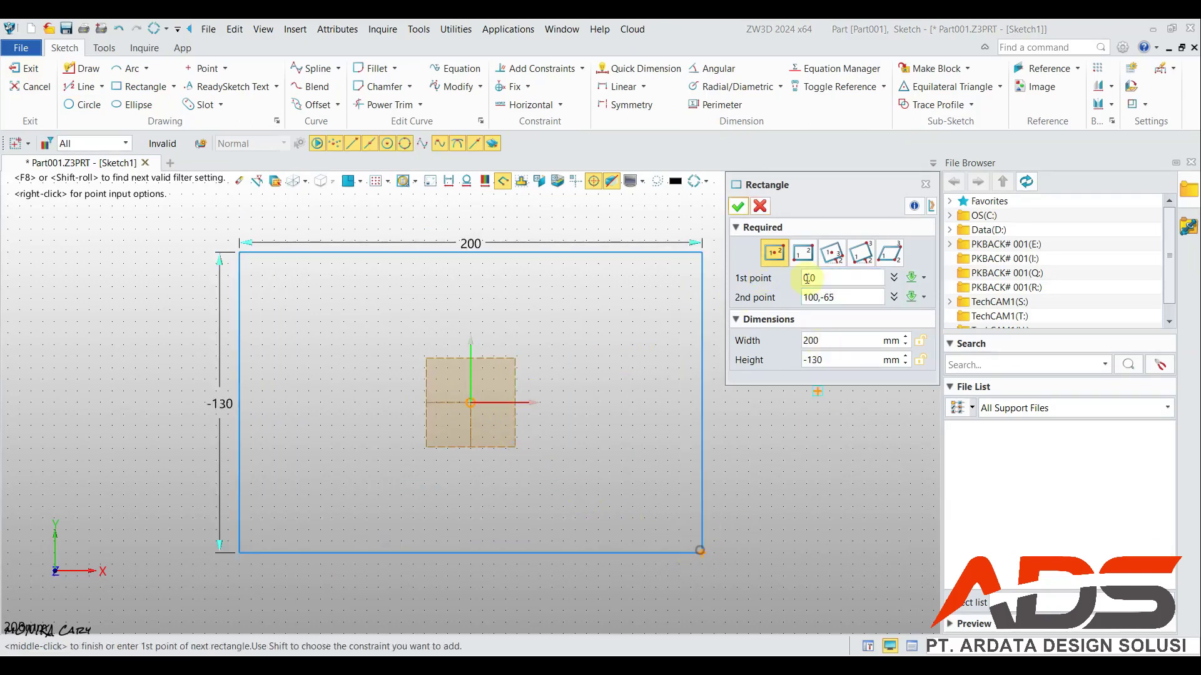
{"action": "left_click", "coordinate": [738, 206]}
{"action": "double_click", "coordinate": [470, 239]}
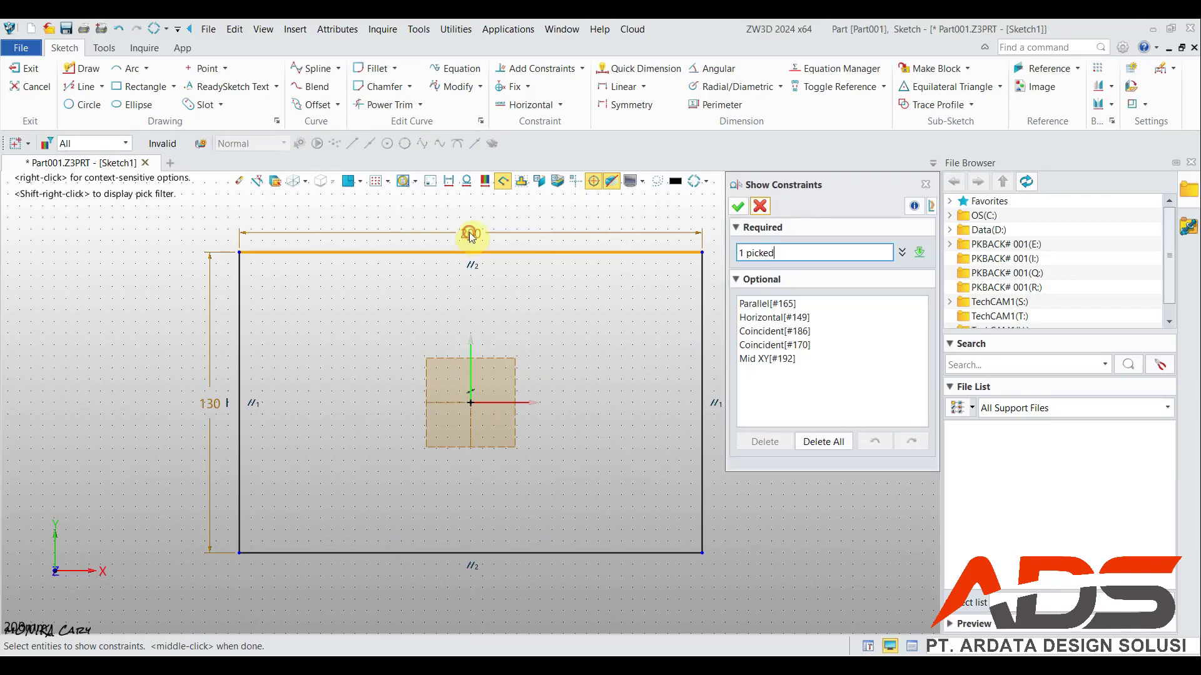
{"action": "left_click", "coordinate": [761, 207]}
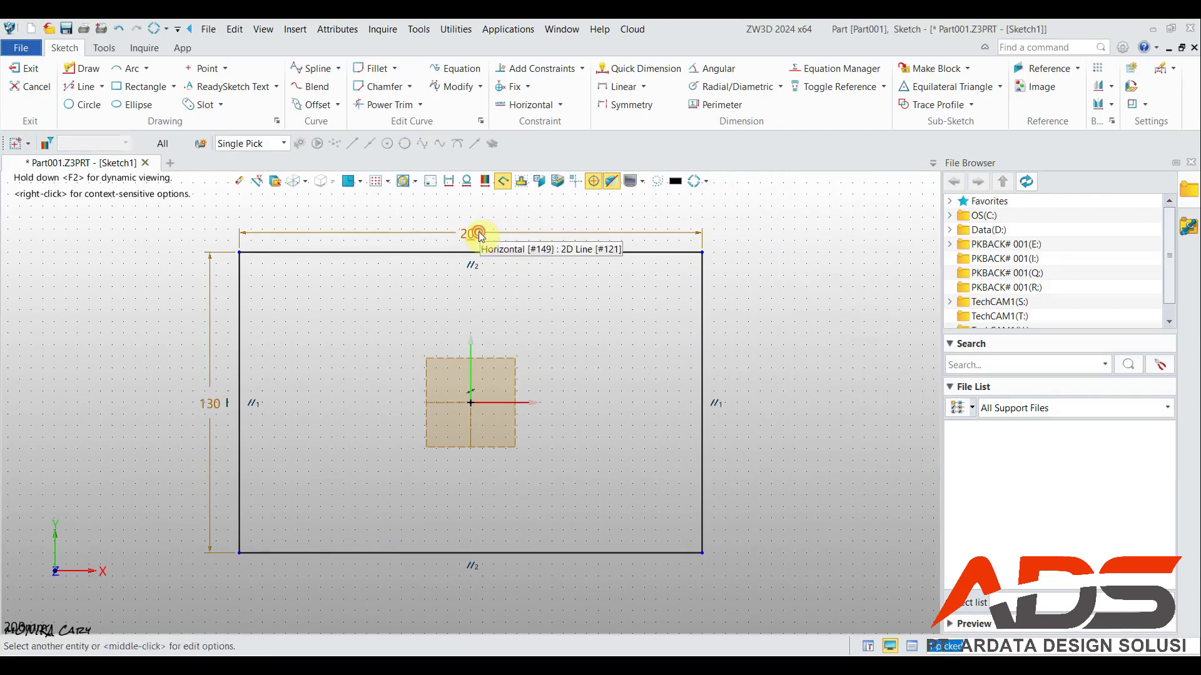
{"action": "double_click", "coordinate": [512, 244]}
{"action": "left_click", "coordinate": [760, 207]}
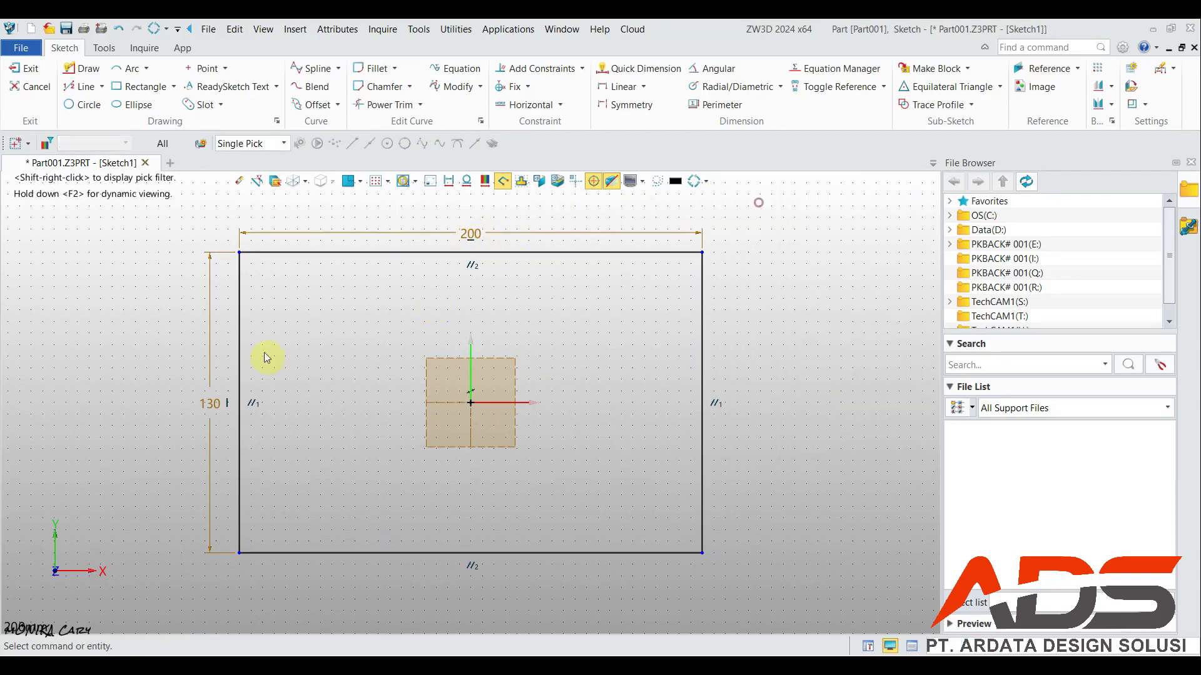
Step: Set the rectangle's height to 500 mm and its width to 800 mm
{"action": "double_click", "coordinate": [201, 402]}
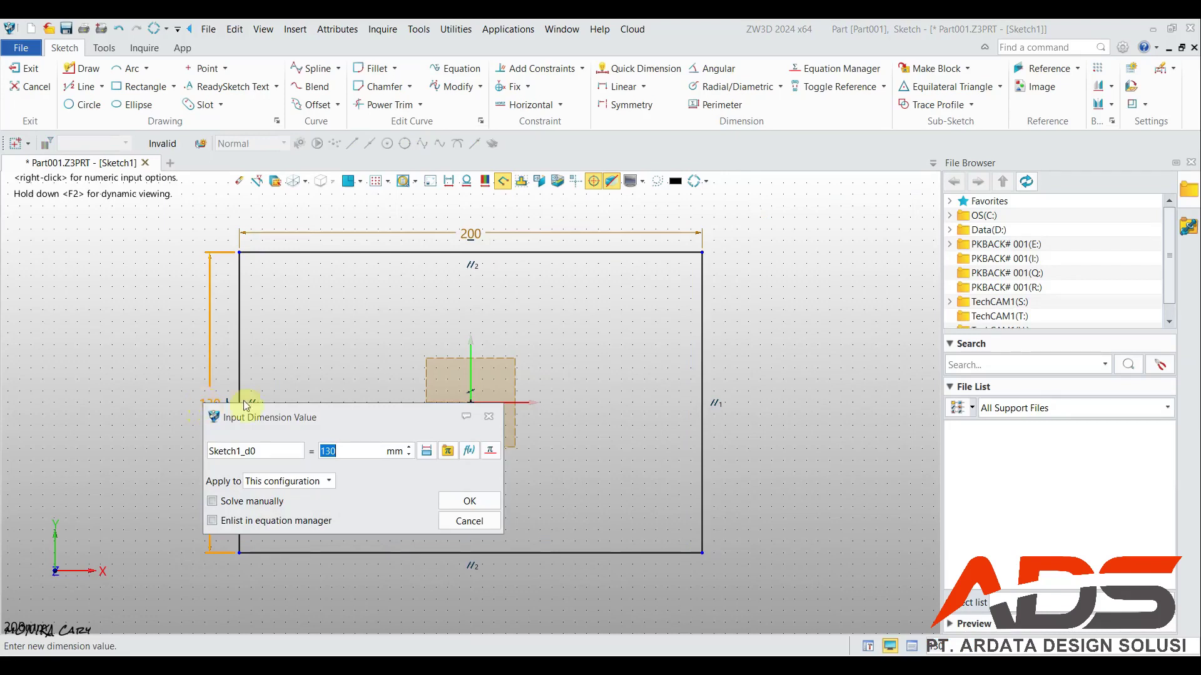
{"action": "type", "text": "50"}
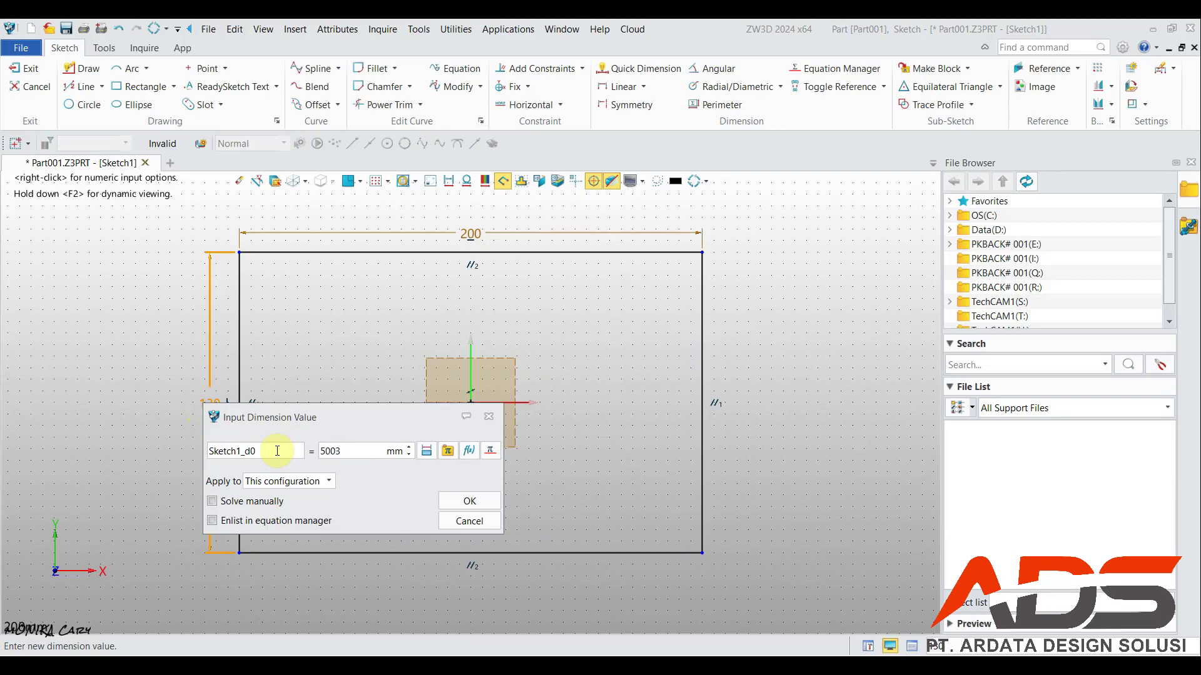
{"action": "type", "text": "0"}
{"action": "key", "text": "Return"}
{"action": "scroll", "coordinate": [502, 430], "scroll_direction": "down", "scroll_amount": 5}
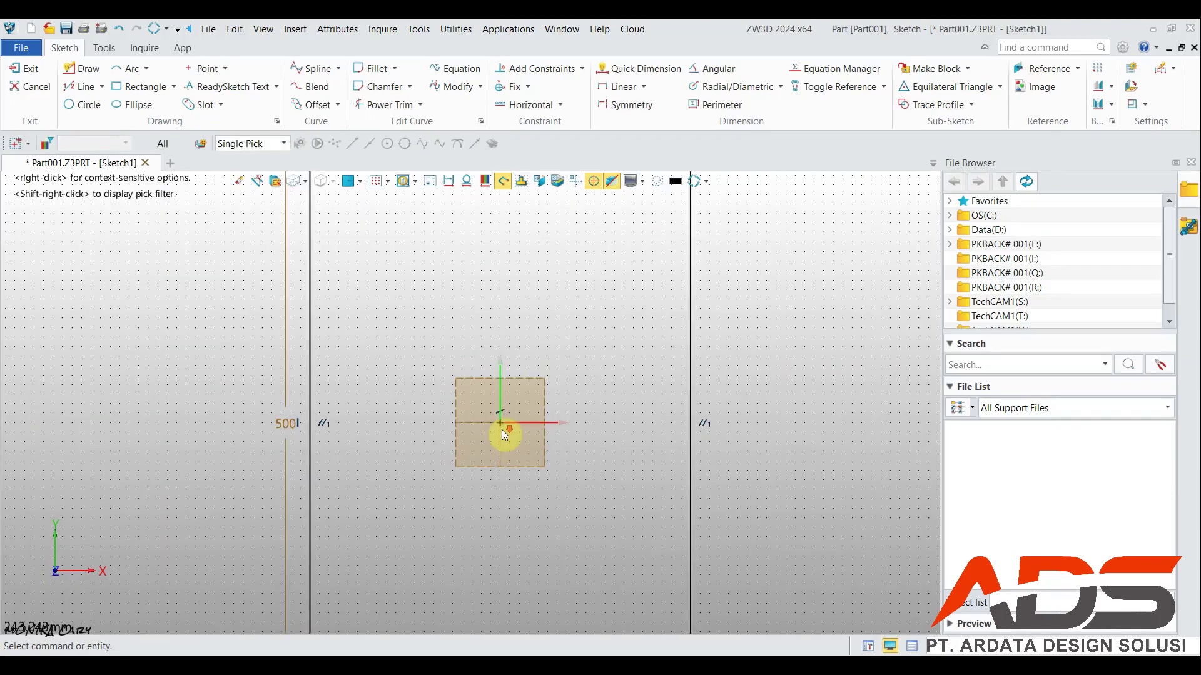
{"action": "scroll", "coordinate": [501, 247], "scroll_direction": "up", "scroll_amount": 4}
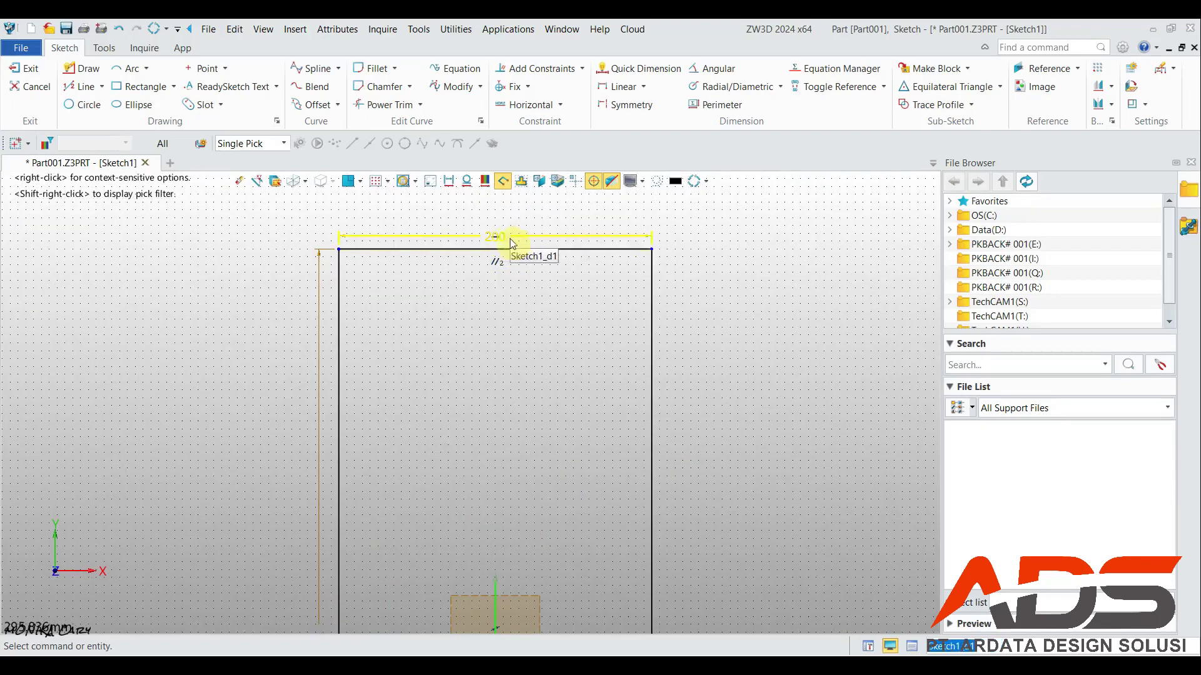
{"action": "double_click", "coordinate": [523, 237]}
{"action": "type", "text": "800"}
{"action": "key", "text": "Return"}
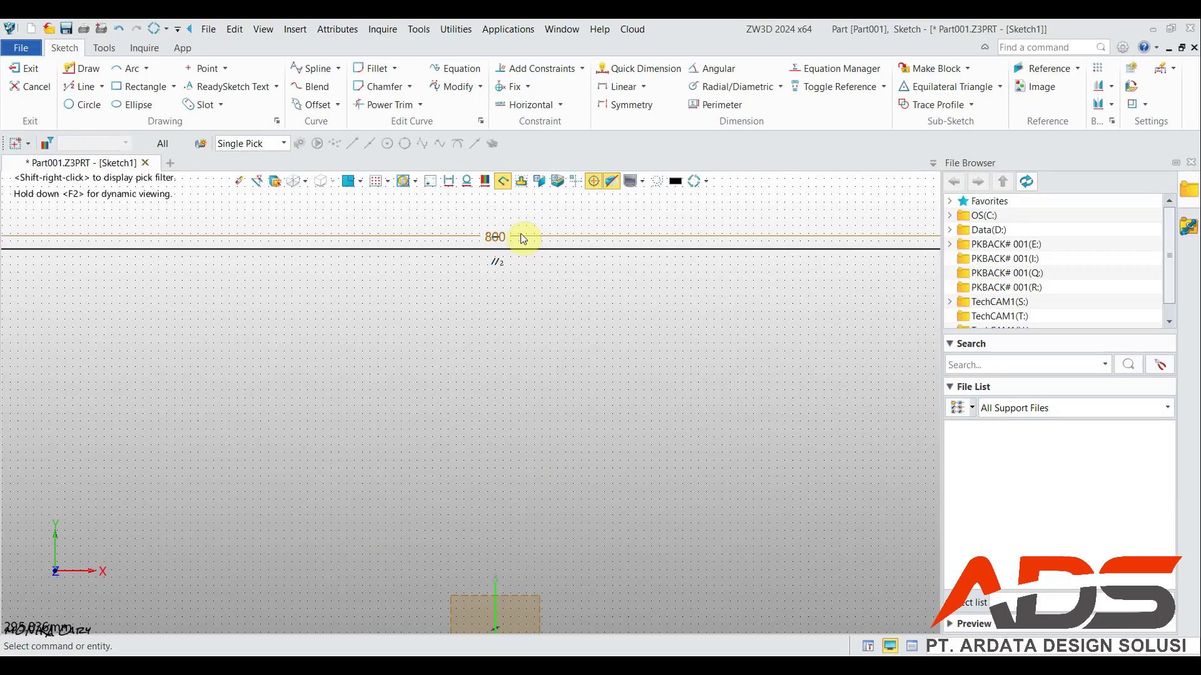
Step: Finish the resized rectangle sketch and return to the part
{"action": "left_click", "coordinate": [349, 181]}
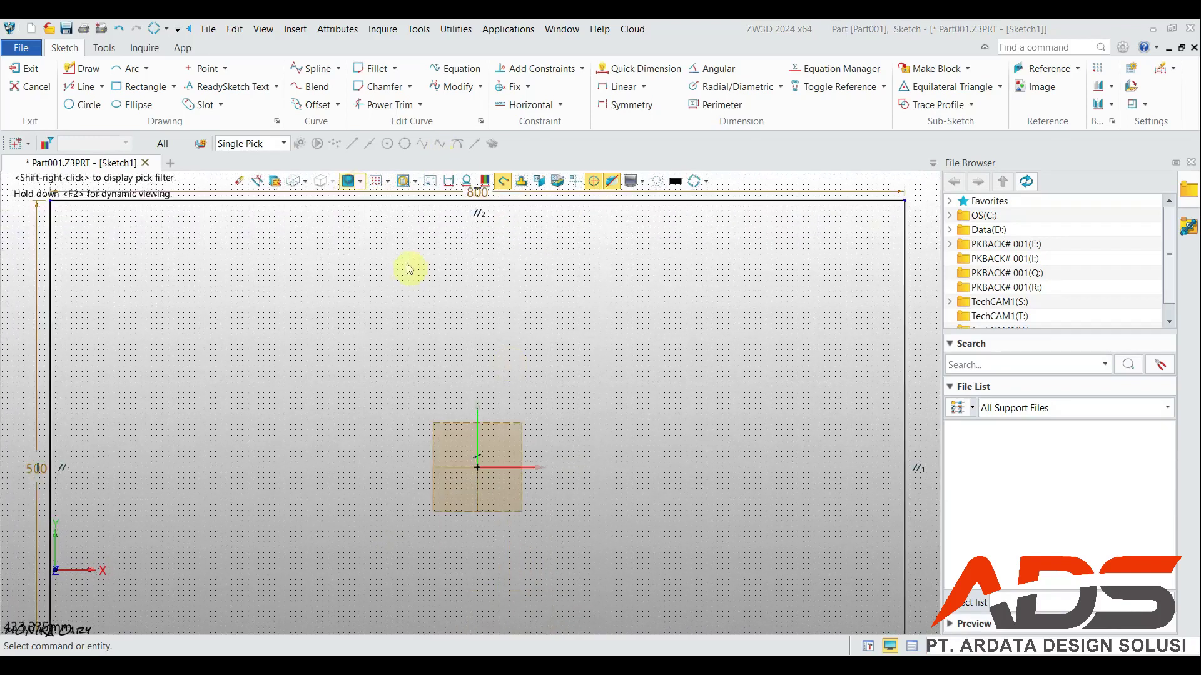
{"action": "scroll", "coordinate": [641, 436], "scroll_direction": "down", "scroll_amount": 5}
{"action": "scroll", "coordinate": [641, 436], "scroll_direction": "up", "scroll_amount": 2}
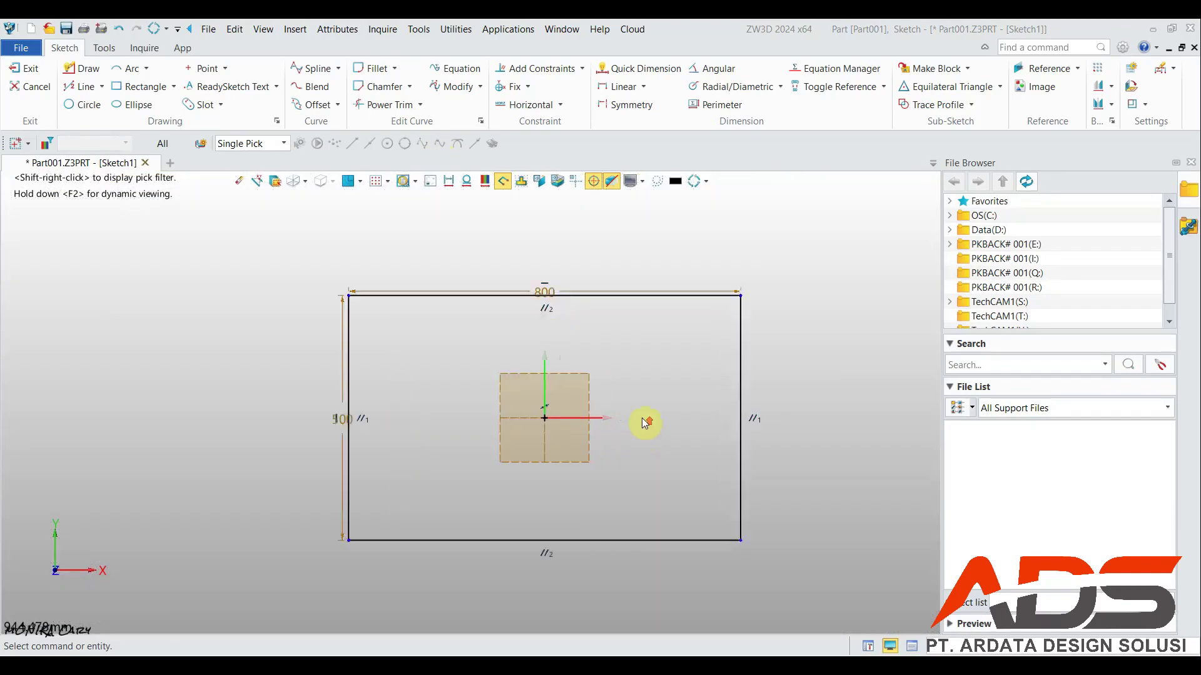
{"action": "left_click", "coordinate": [24, 70]}
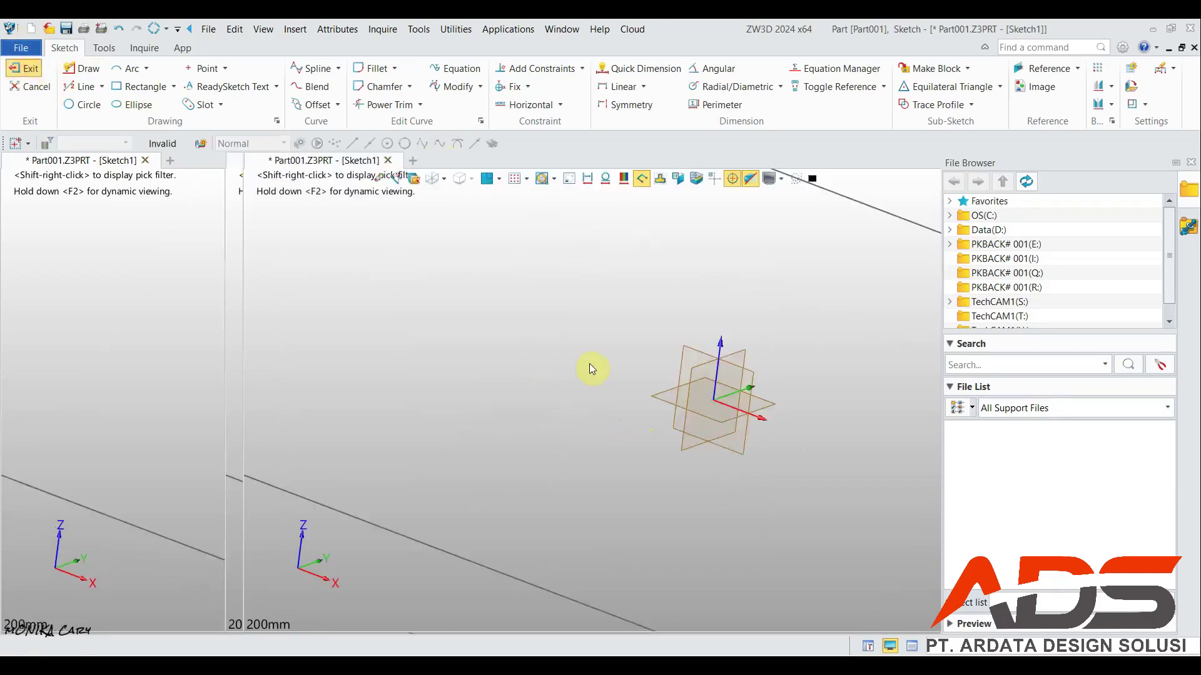
{"action": "scroll", "coordinate": [576, 374], "scroll_direction": "down", "scroll_amount": 6}
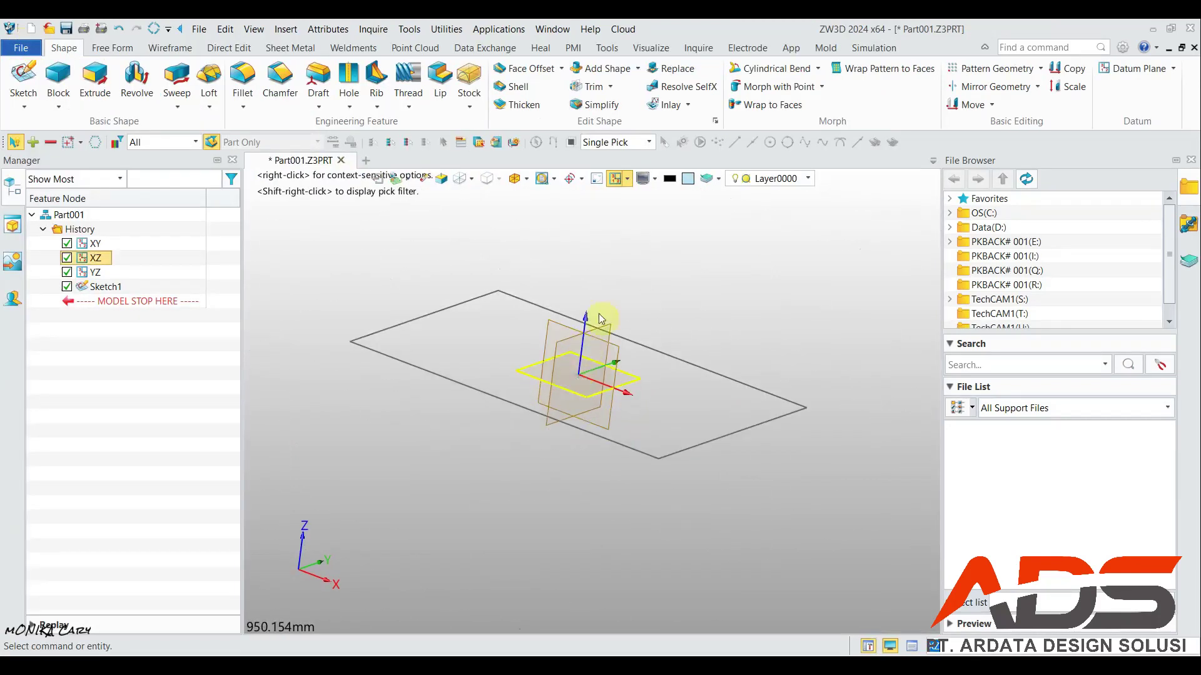
Step: Start a weldment structural member and set its profile standard to Custome
{"action": "left_click", "coordinate": [351, 47]}
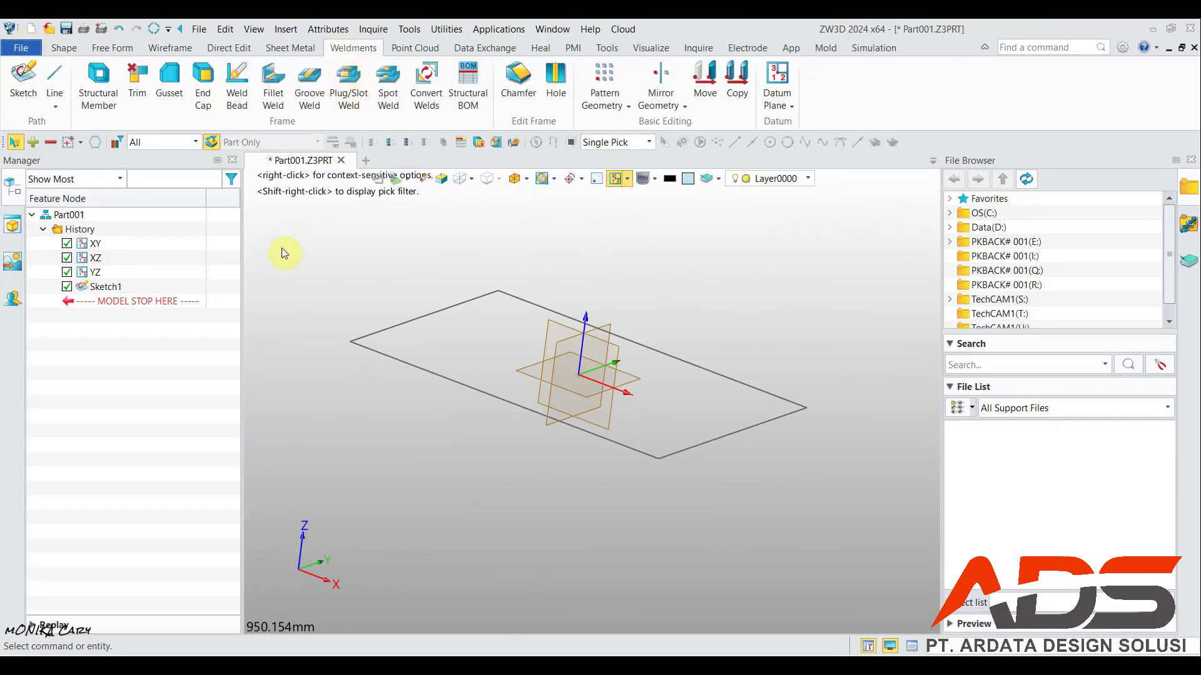
{"action": "left_click", "coordinate": [88, 102]}
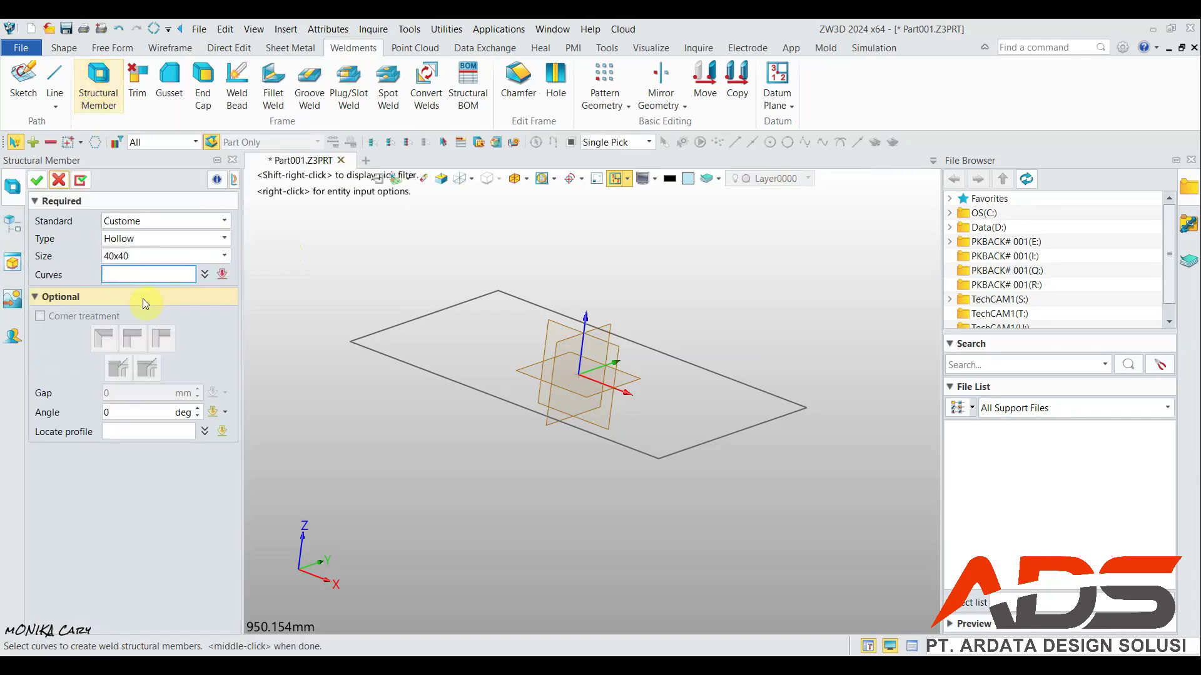
{"action": "left_click", "coordinate": [131, 224]}
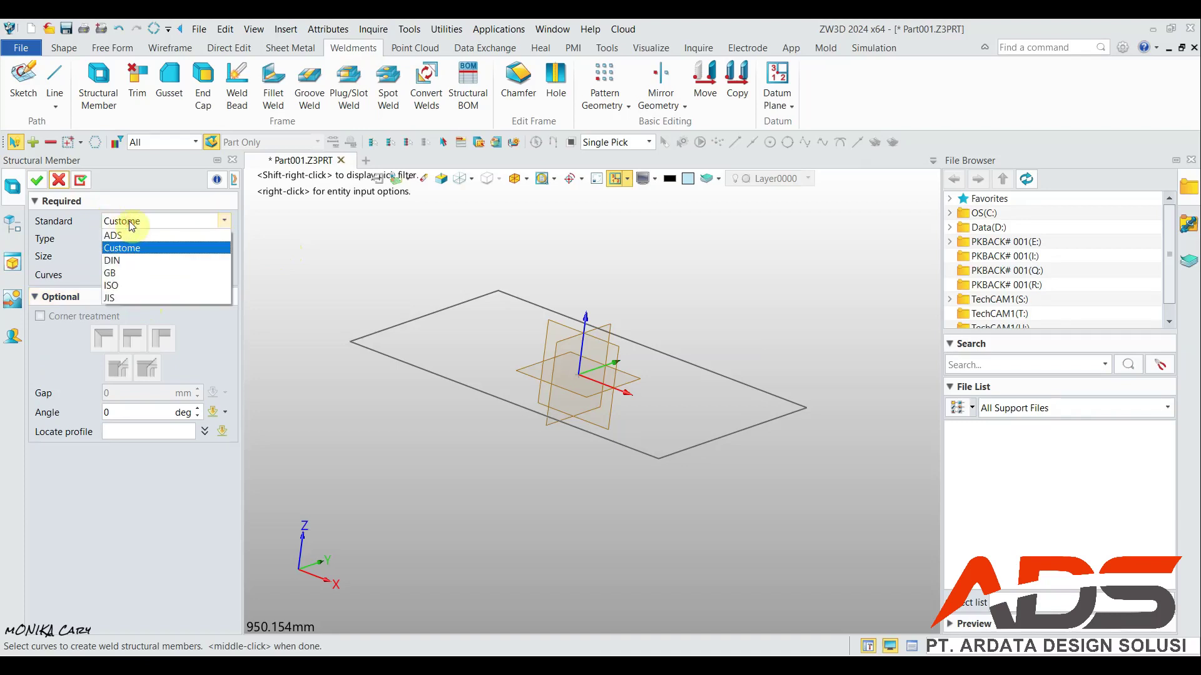
{"action": "left_click", "coordinate": [144, 248]}
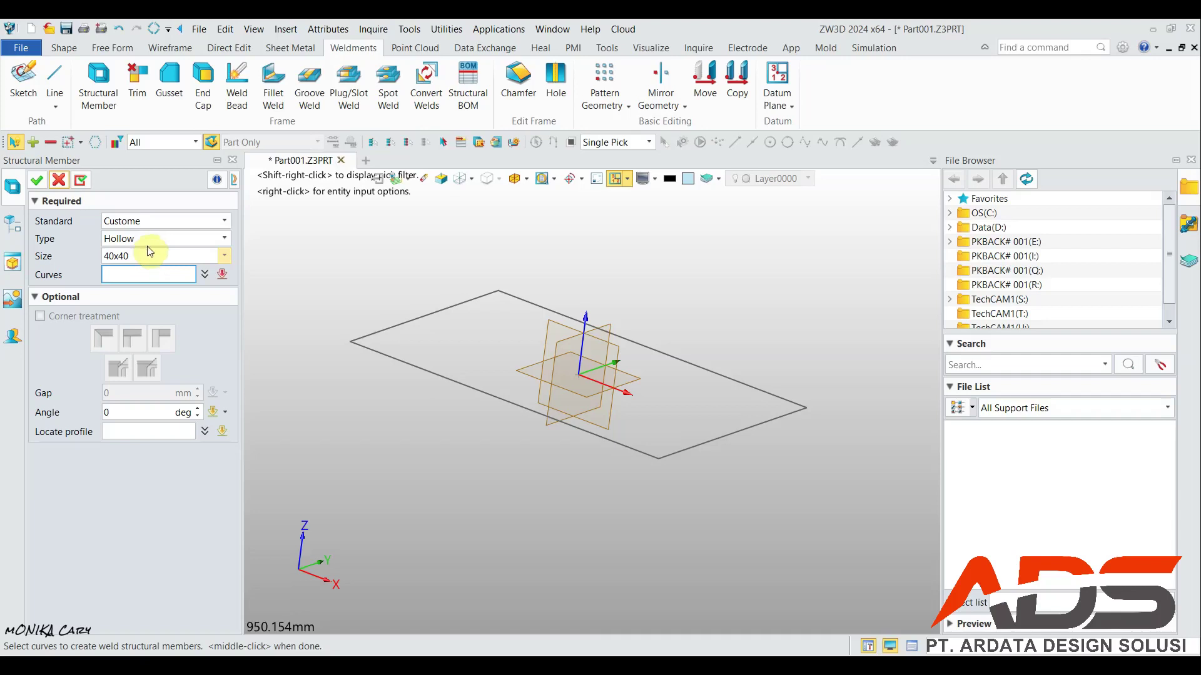
{"action": "left_click", "coordinate": [144, 222]}
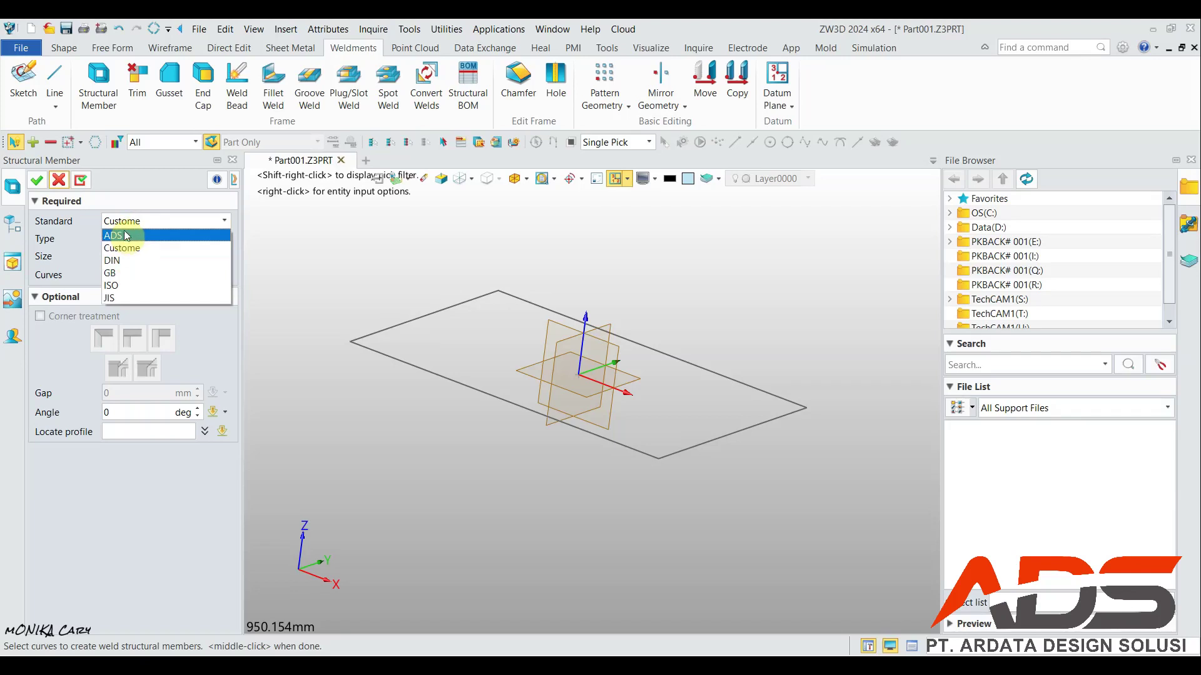
{"action": "left_click", "coordinate": [118, 249]}
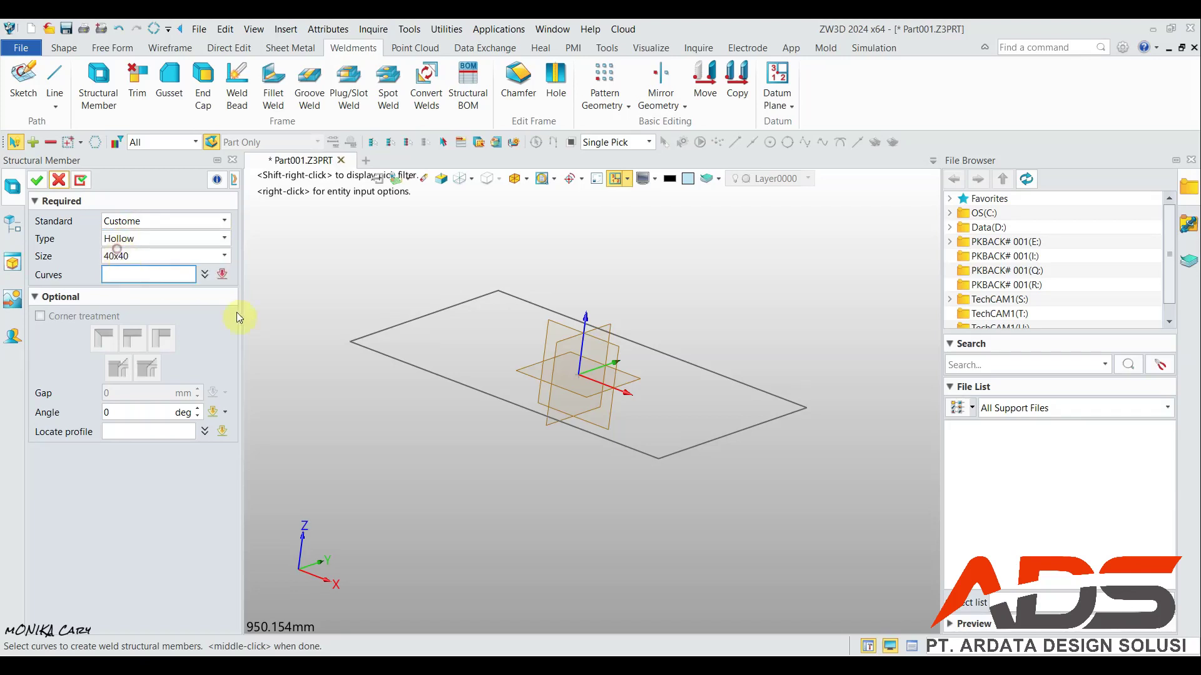
Step: Choose the Hollow profile type in size 50x50 for the structural member
{"action": "left_click", "coordinate": [189, 238]}
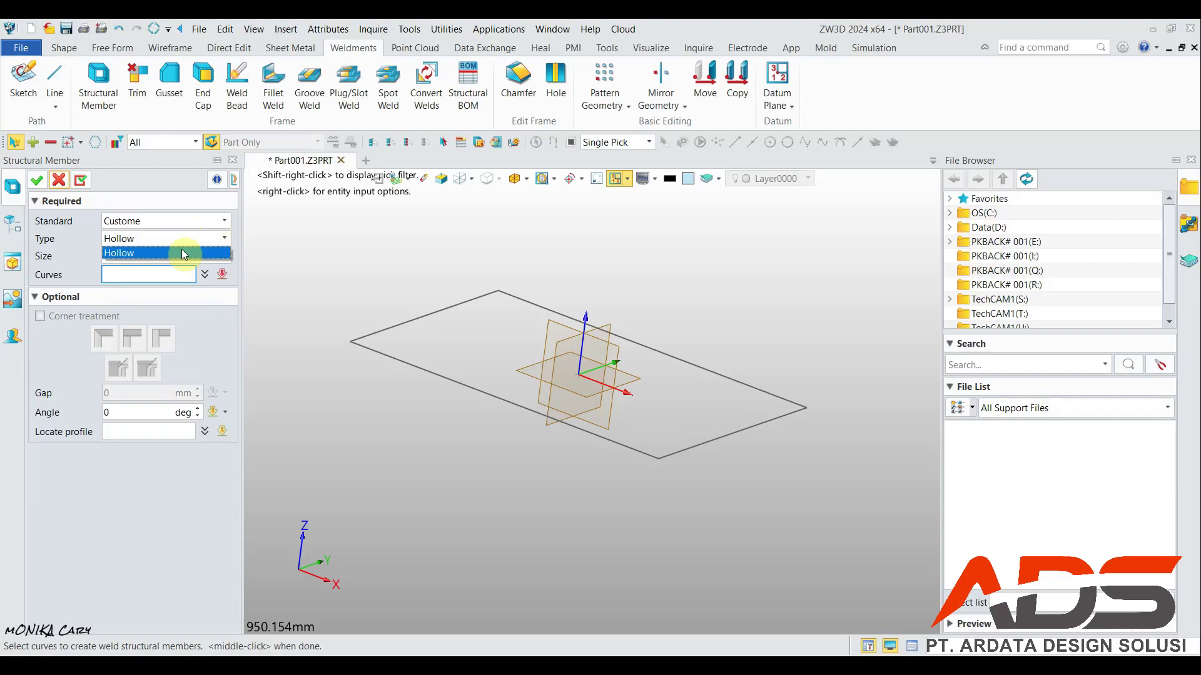
{"action": "left_click", "coordinate": [183, 252]}
{"action": "left_click", "coordinate": [143, 255]}
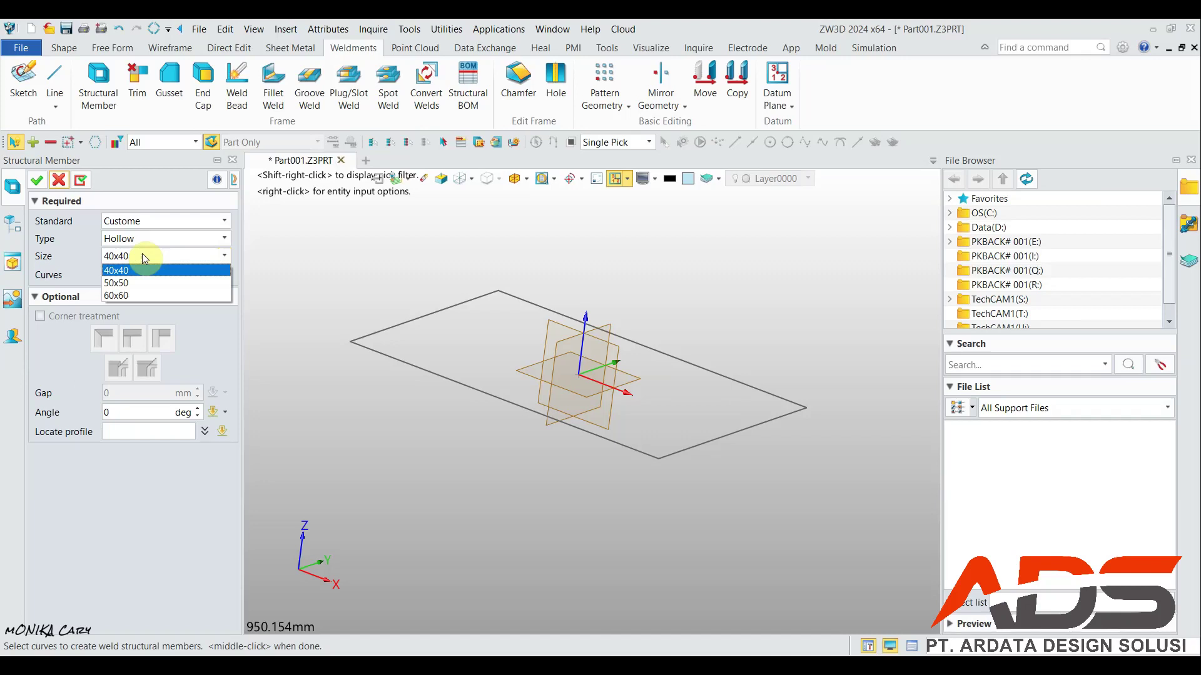
{"action": "left_click", "coordinate": [133, 283]}
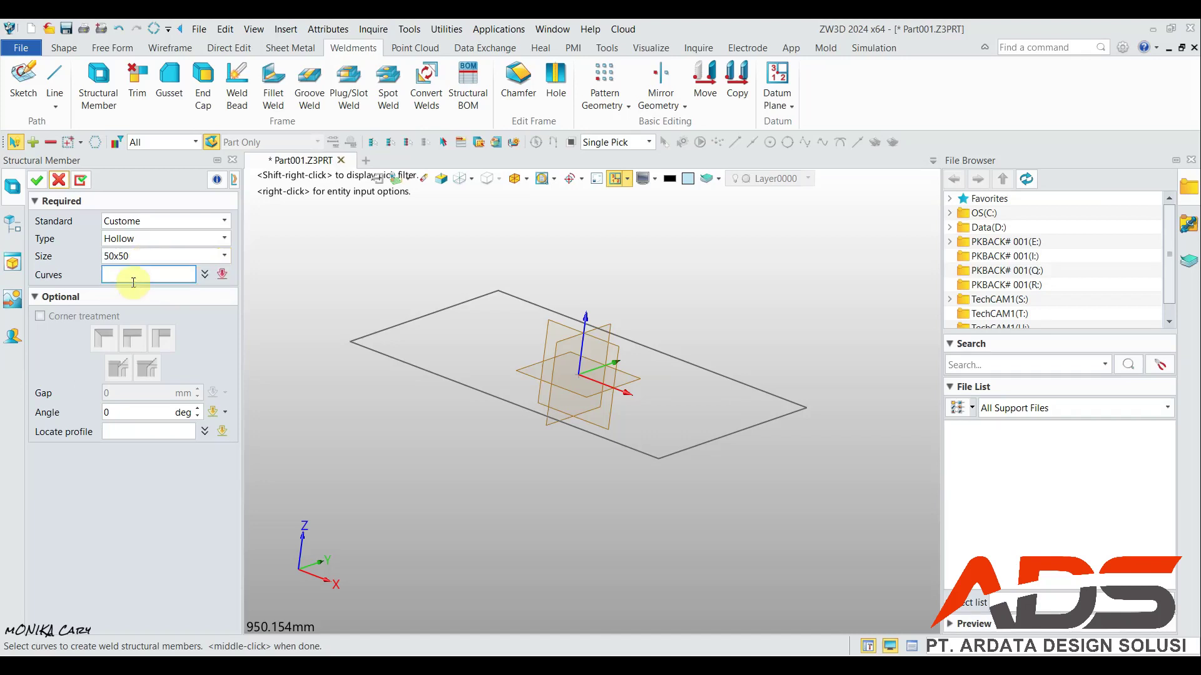
Step: Select the whole rectangle sketch as the path curves of the structural member
{"action": "left_click", "coordinate": [450, 309]}
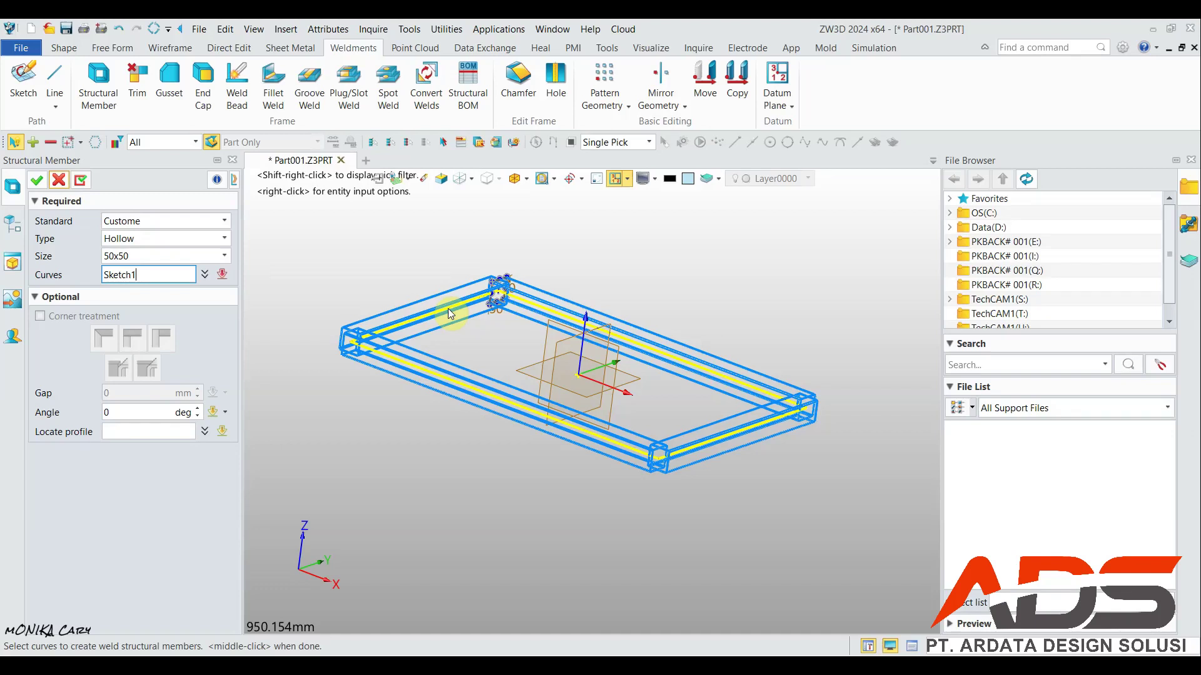
{"action": "left_click", "coordinate": [449, 309]}
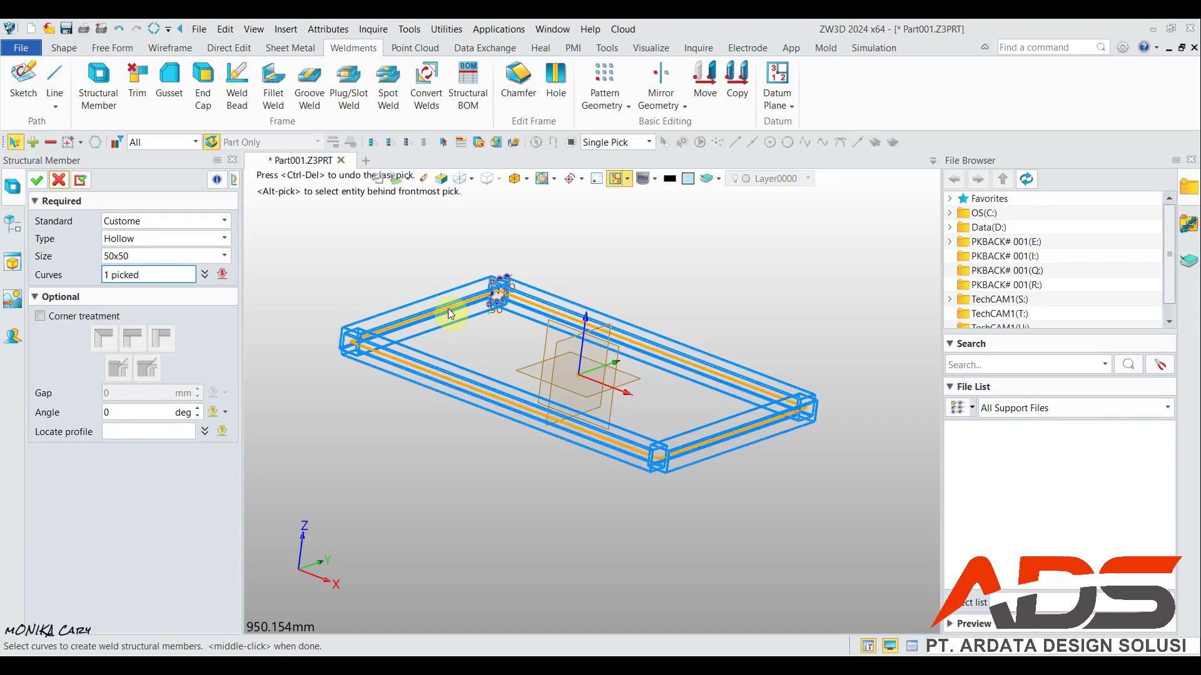
{"action": "scroll", "coordinate": [448, 308], "scroll_direction": "up", "scroll_amount": 3}
{"action": "scroll", "coordinate": [569, 379], "scroll_direction": "down", "scroll_amount": 4}
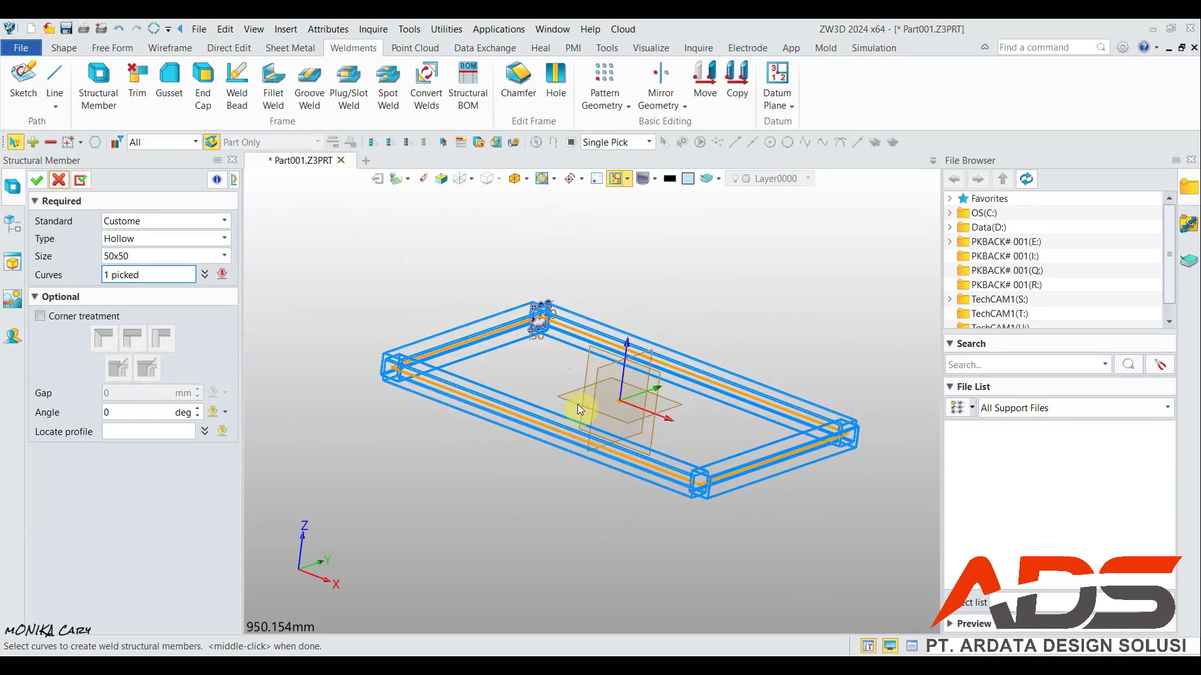
Step: Switch the model display to shaded and inspect the tube frame preview from several angles
{"action": "left_click", "coordinate": [526, 179]}
{"action": "left_click", "coordinate": [526, 178]}
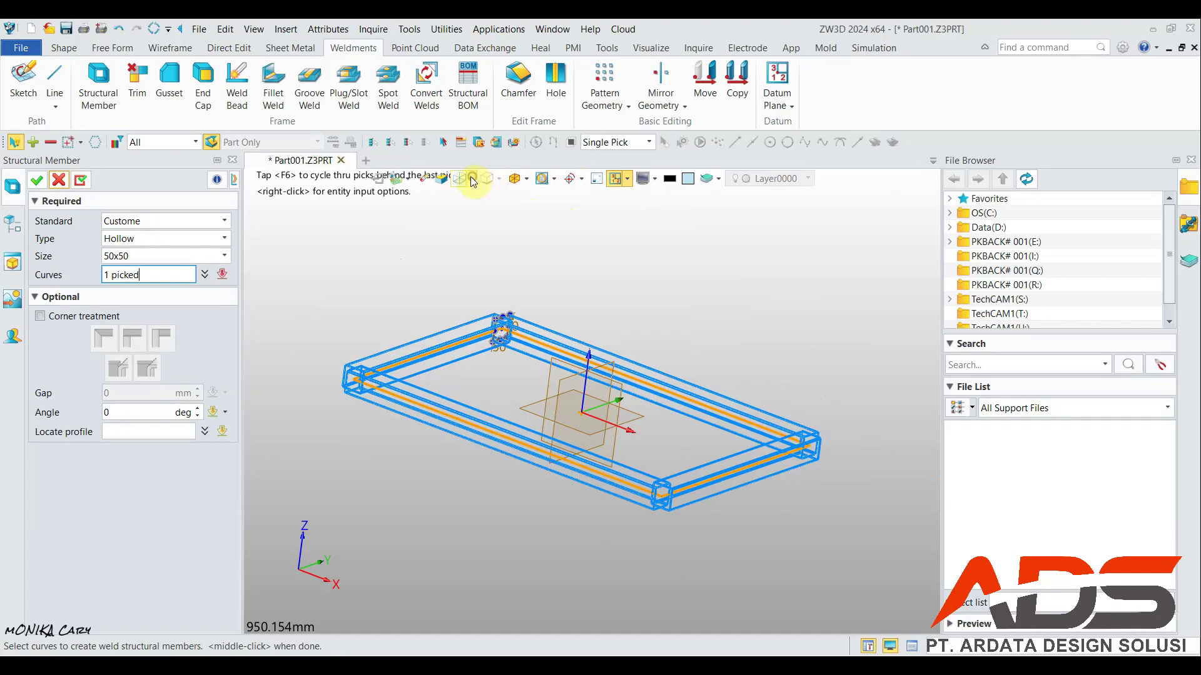
{"action": "left_click", "coordinate": [470, 179]}
{"action": "left_click", "coordinate": [481, 216]}
{"action": "scroll", "coordinate": [657, 407], "scroll_direction": "up", "scroll_amount": 3}
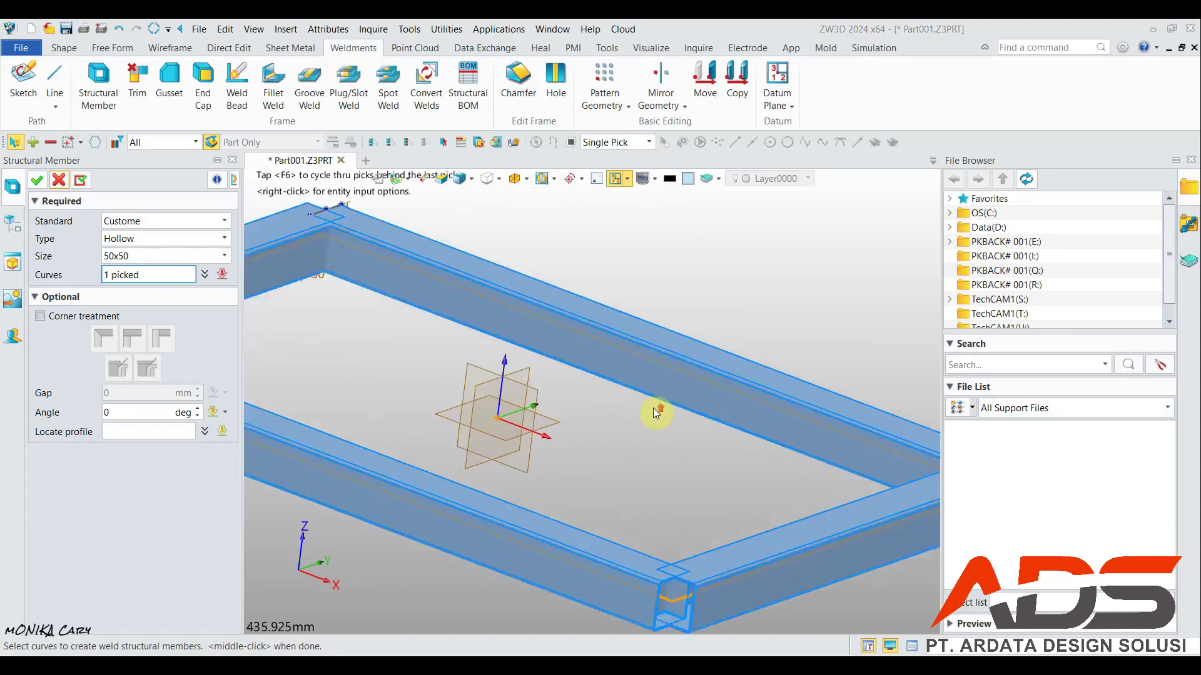
{"action": "scroll", "coordinate": [670, 356], "scroll_direction": "down", "scroll_amount": 4}
{"action": "mouse_move", "coordinate": [701, 386]}
{"action": "right_mouse_down"}
{"action": "mouse_move", "coordinate": [686, 367]}
{"action": "mouse_move", "coordinate": [648, 375]}
{"action": "mouse_move", "coordinate": [694, 407]}
{"action": "right_mouse_up"}
{"action": "scroll", "coordinate": [694, 407], "scroll_direction": "up", "scroll_amount": 3}
{"action": "scroll", "coordinate": [601, 486], "scroll_direction": "up", "scroll_amount": 1}
{"action": "scroll", "coordinate": [564, 517], "scroll_direction": "down", "scroll_amount": 2}
{"action": "middle_click", "coordinate": [554, 527]}
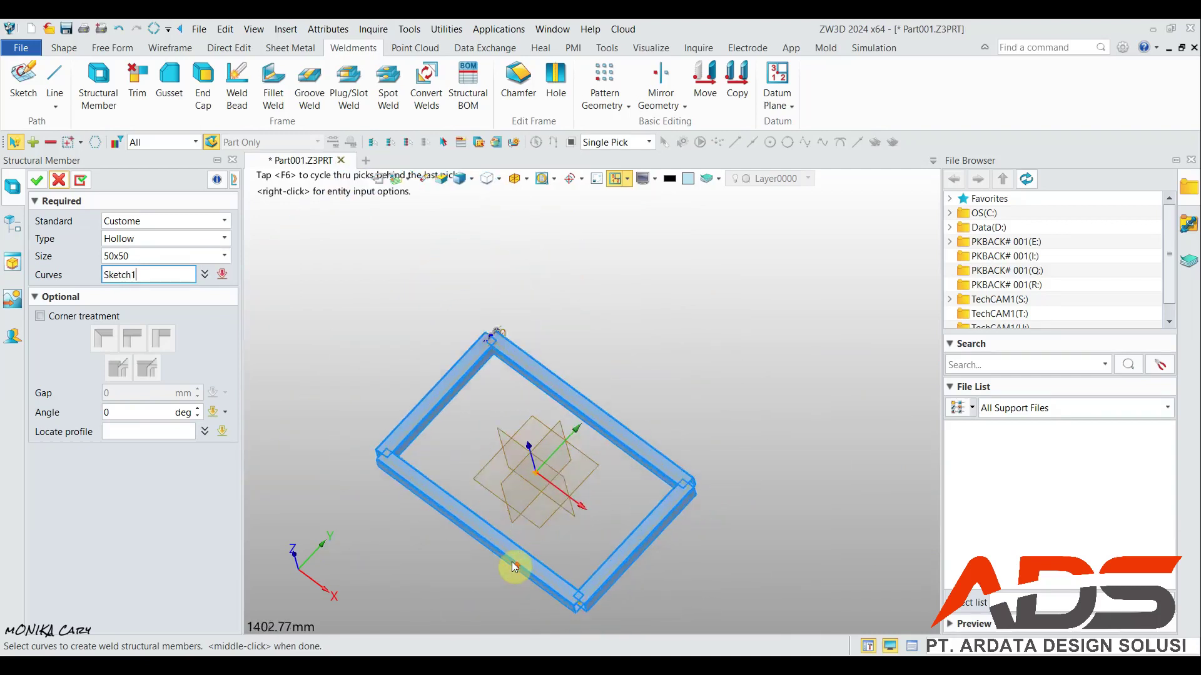
Step: Locate the tube profile on the path by the midpoint of its outer vertical side
{"action": "scroll", "coordinate": [511, 551], "scroll_direction": "up", "scroll_amount": 1}
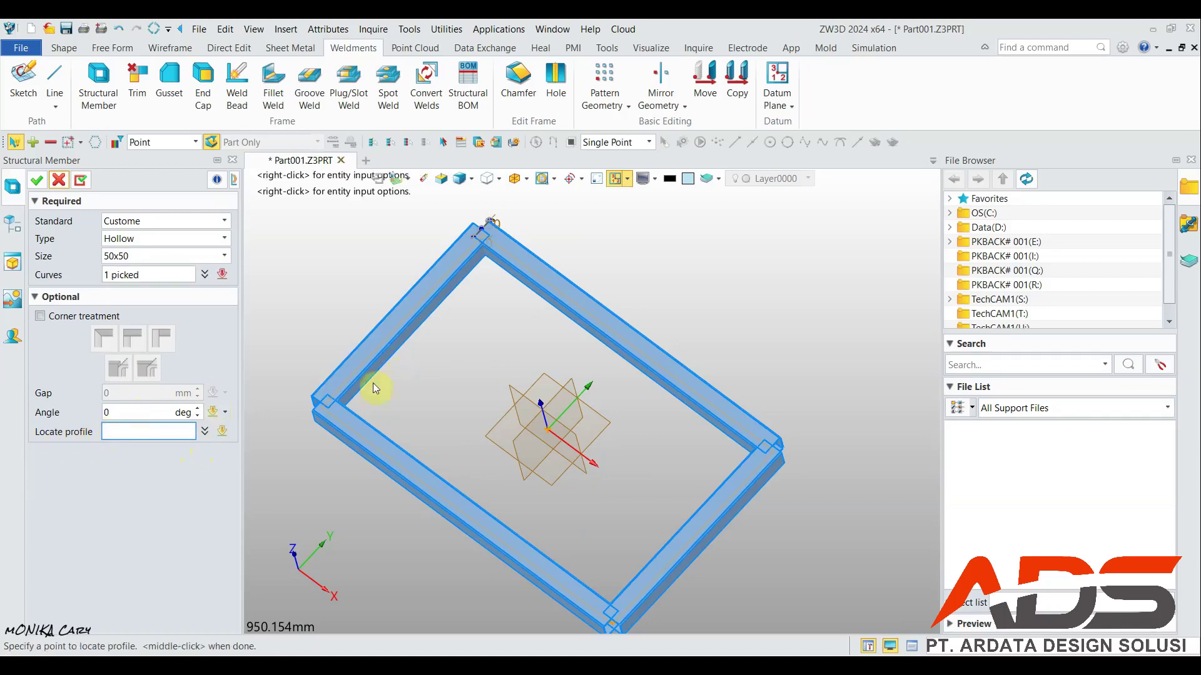
{"action": "scroll", "coordinate": [408, 430], "scroll_direction": "up", "scroll_amount": 3}
{"action": "scroll", "coordinate": [408, 430], "scroll_direction": "down", "scroll_amount": 5}
{"action": "middle_click_drag", "start_coordinate": [541, 429], "coordinate": [469, 362]}
{"action": "right_click_drag", "start_coordinate": [630, 325], "coordinate": [416, 479]}
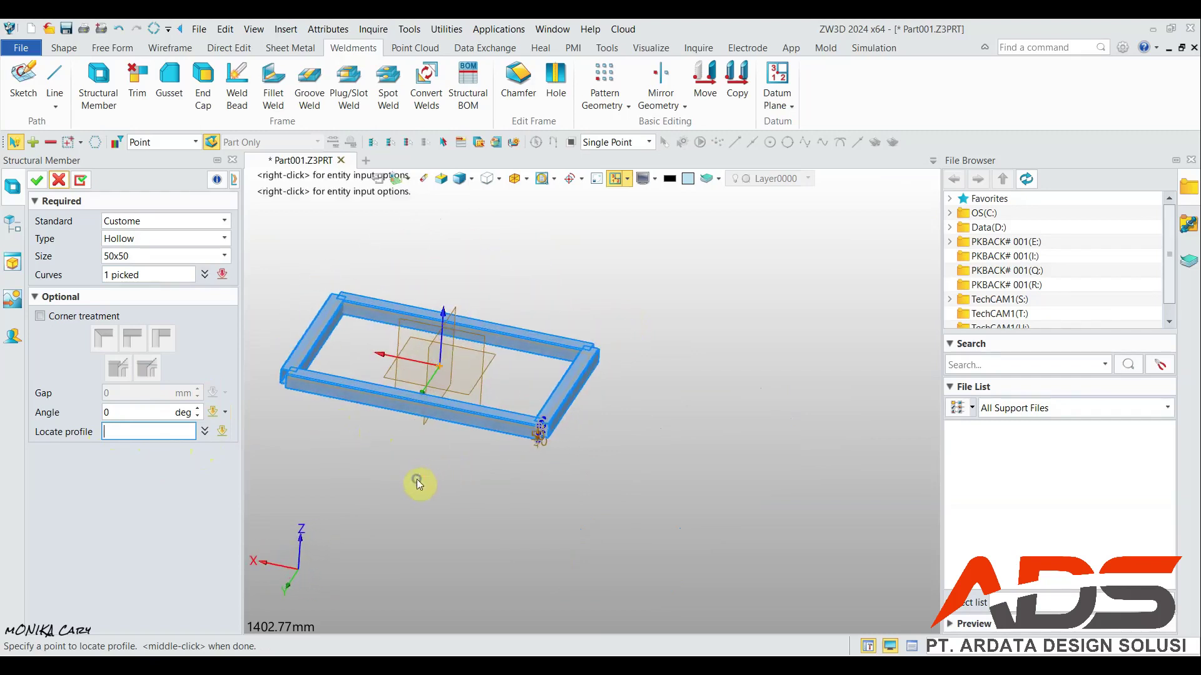
{"action": "scroll", "coordinate": [539, 442], "scroll_direction": "down", "scroll_amount": 3}
{"action": "scroll", "coordinate": [536, 451], "scroll_direction": "up", "scroll_amount": 8}
{"action": "scroll", "coordinate": [555, 420], "scroll_direction": "up", "scroll_amount": 5}
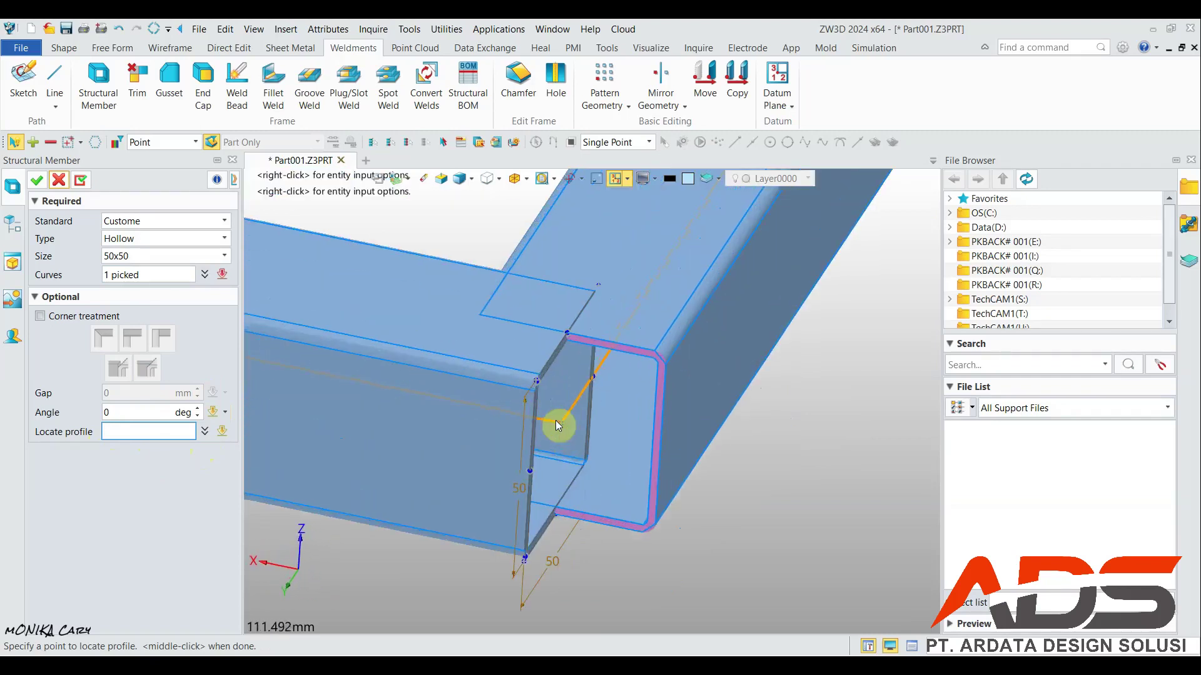
{"action": "scroll", "coordinate": [594, 498], "scroll_direction": "down", "scroll_amount": 2}
{"action": "right_click_drag", "start_coordinate": [595, 498], "coordinate": [567, 479]}
{"action": "scroll", "coordinate": [569, 479], "scroll_direction": "up", "scroll_amount": 3}
{"action": "scroll", "coordinate": [563, 469], "scroll_direction": "down", "scroll_amount": 8}
{"action": "scroll", "coordinate": [347, 311], "scroll_direction": "up", "scroll_amount": 3}
{"action": "scroll", "coordinate": [347, 310], "scroll_direction": "up", "scroll_amount": 2}
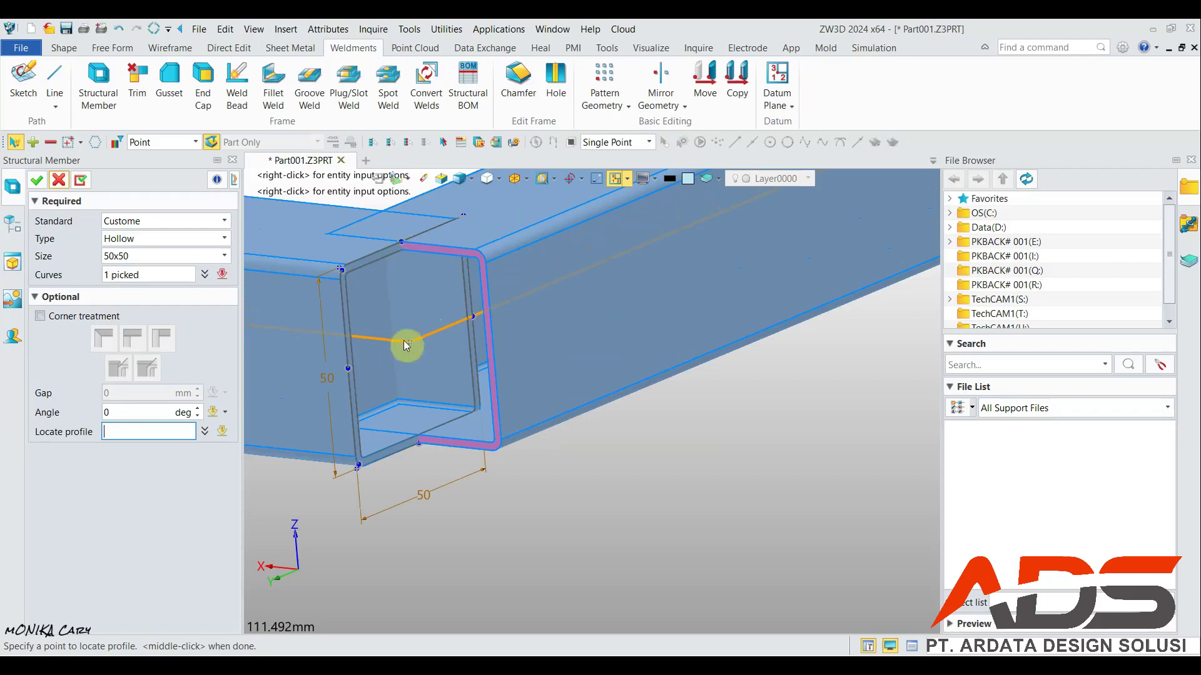
{"action": "left_click", "coordinate": [348, 369]}
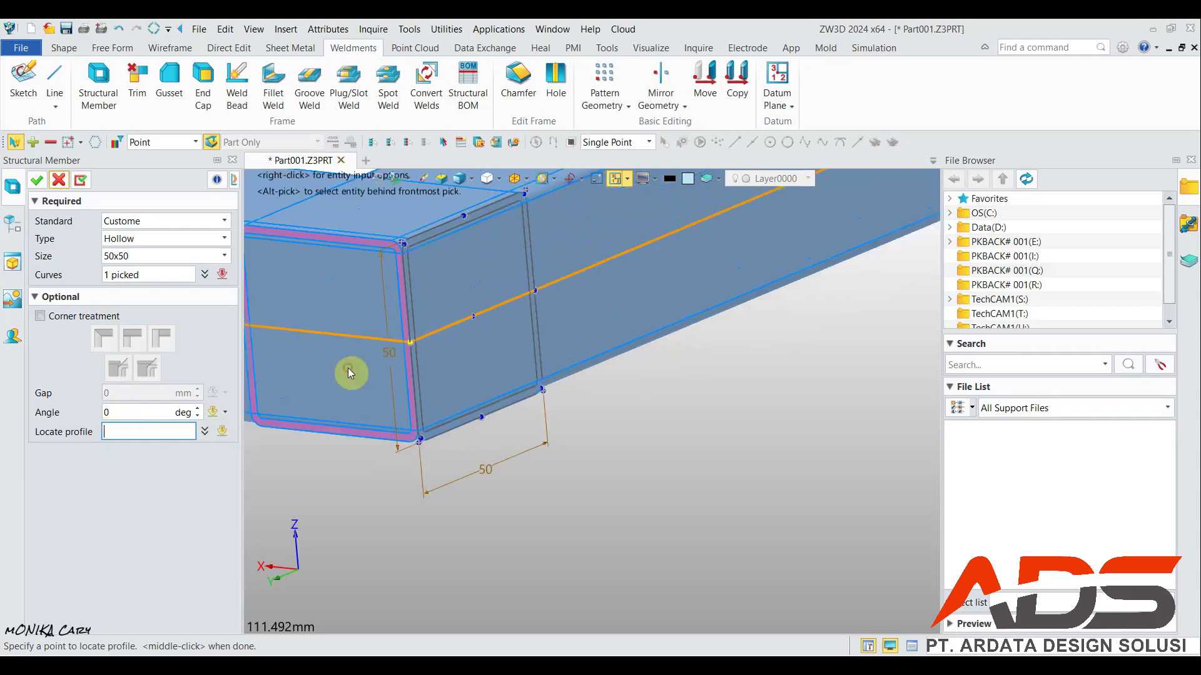
Step: Examine how the relocated tube profile sits against the sketch line at the frame's corner
{"action": "scroll", "coordinate": [375, 401], "scroll_direction": "up", "scroll_amount": 2}
{"action": "scroll", "coordinate": [378, 401], "scroll_direction": "down", "scroll_amount": 4}
{"action": "scroll", "coordinate": [377, 403], "scroll_direction": "down", "scroll_amount": 4}
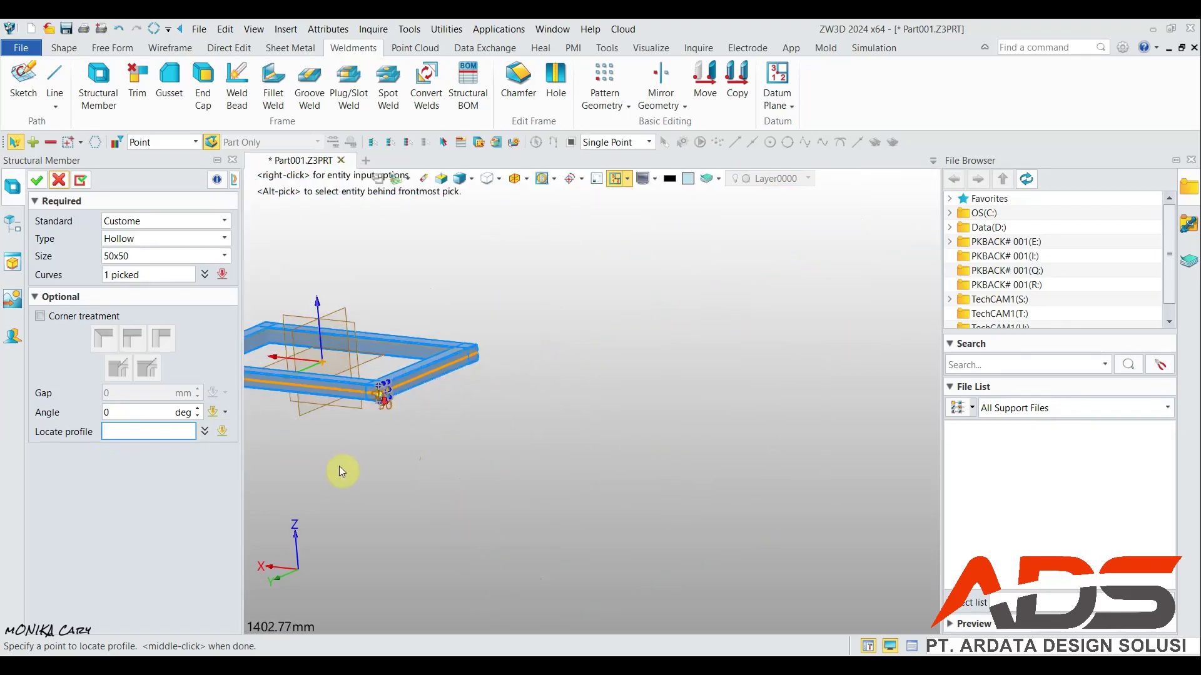
{"action": "scroll", "coordinate": [400, 393], "scroll_direction": "up", "scroll_amount": 4}
{"action": "scroll", "coordinate": [431, 438], "scroll_direction": "up", "scroll_amount": 1}
{"action": "scroll", "coordinate": [444, 451], "scroll_direction": "down", "scroll_amount": 3}
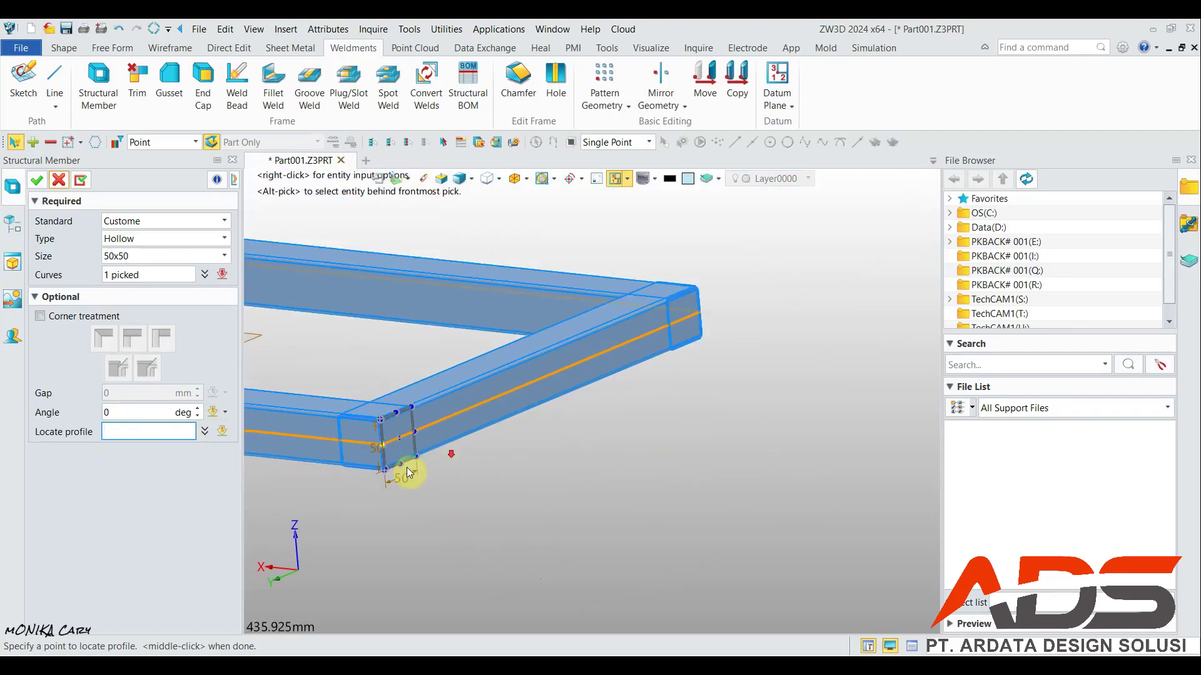
{"action": "scroll", "coordinate": [474, 488], "scroll_direction": "up", "scroll_amount": 2}
{"action": "scroll", "coordinate": [461, 485], "scroll_direction": "down", "scroll_amount": 3}
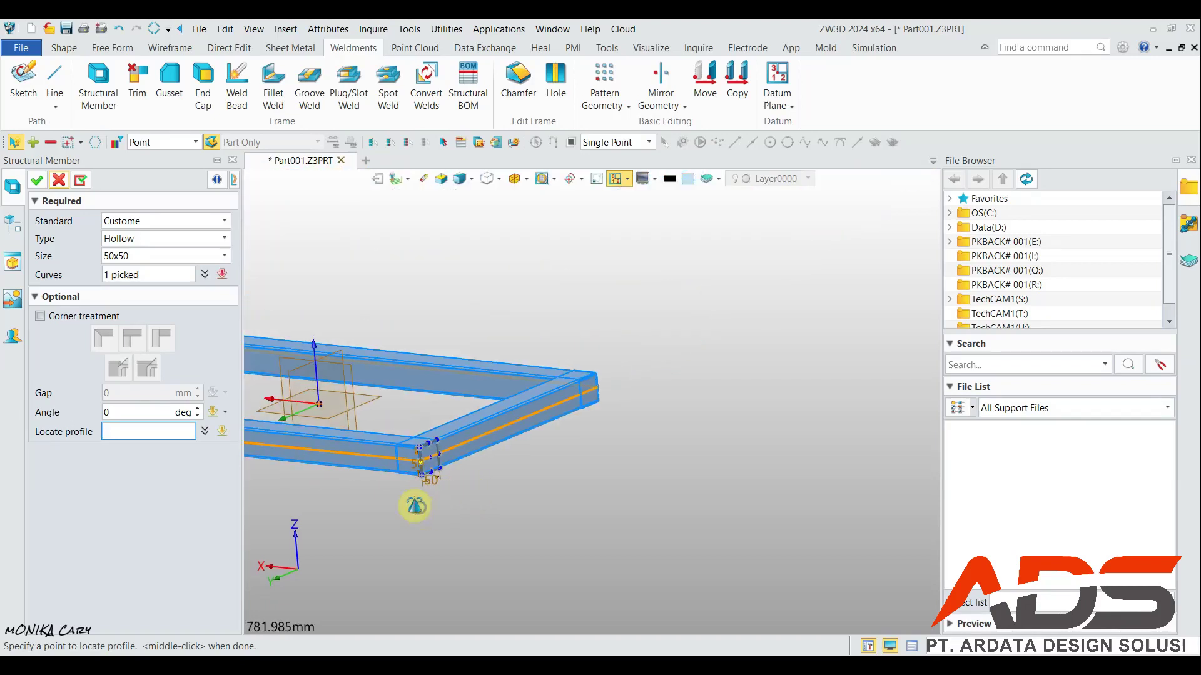
{"action": "scroll", "coordinate": [394, 504], "scroll_direction": "up", "scroll_amount": 2}
{"action": "scroll", "coordinate": [386, 510], "scroll_direction": "down", "scroll_amount": 3}
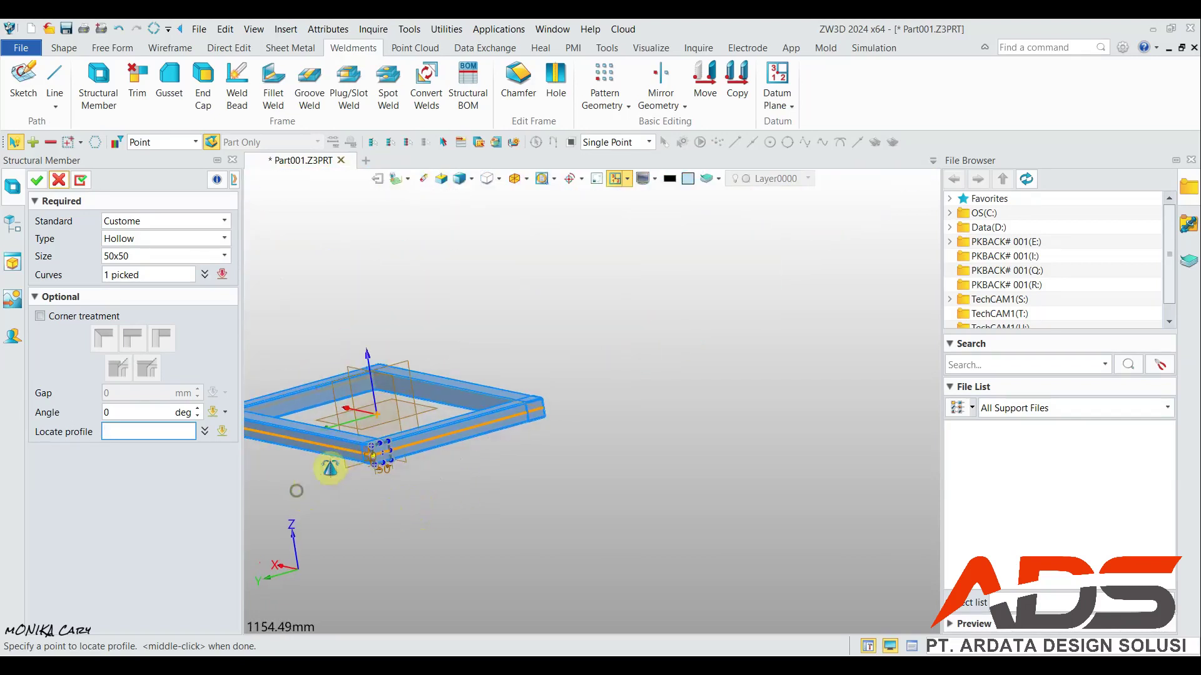
{"action": "scroll", "coordinate": [501, 389], "scroll_direction": "down", "scroll_amount": 1}
{"action": "left_click", "coordinate": [501, 389]}
{"action": "scroll", "coordinate": [501, 389], "scroll_direction": "up", "scroll_amount": 6}
{"action": "left_click", "coordinate": [504, 354]}
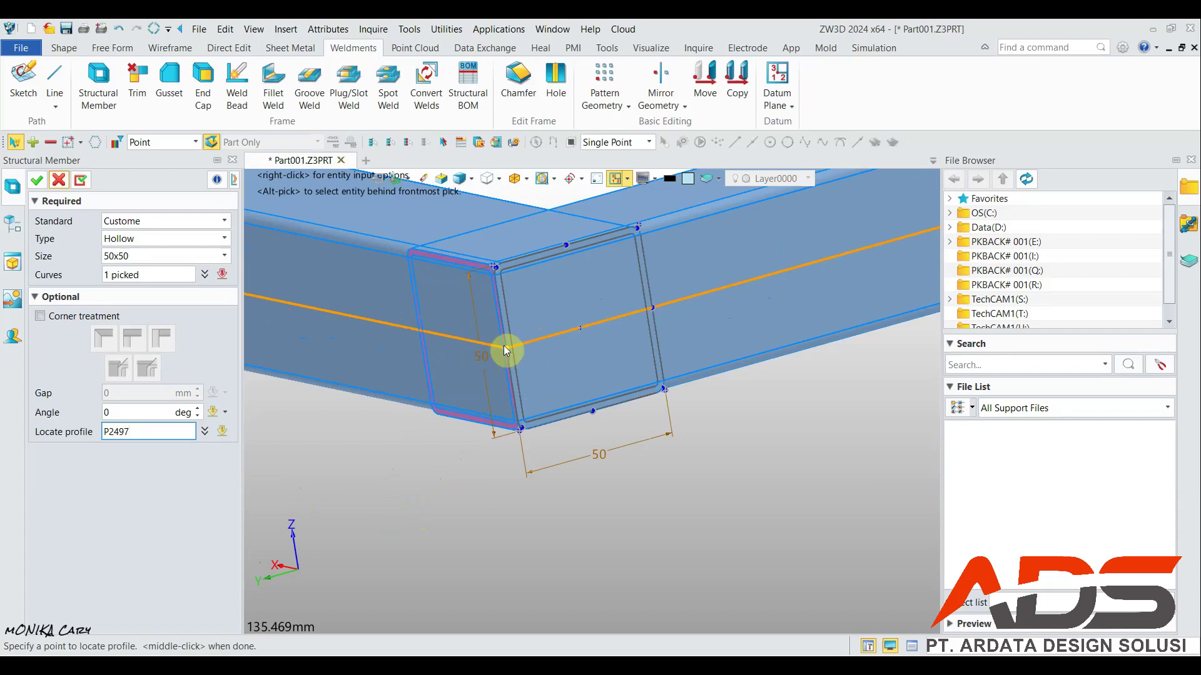
Step: Enable corner treatment with mitred ends and create the rectangular tube frame
{"action": "left_click", "coordinate": [40, 317]}
{"action": "left_click", "coordinate": [107, 344]}
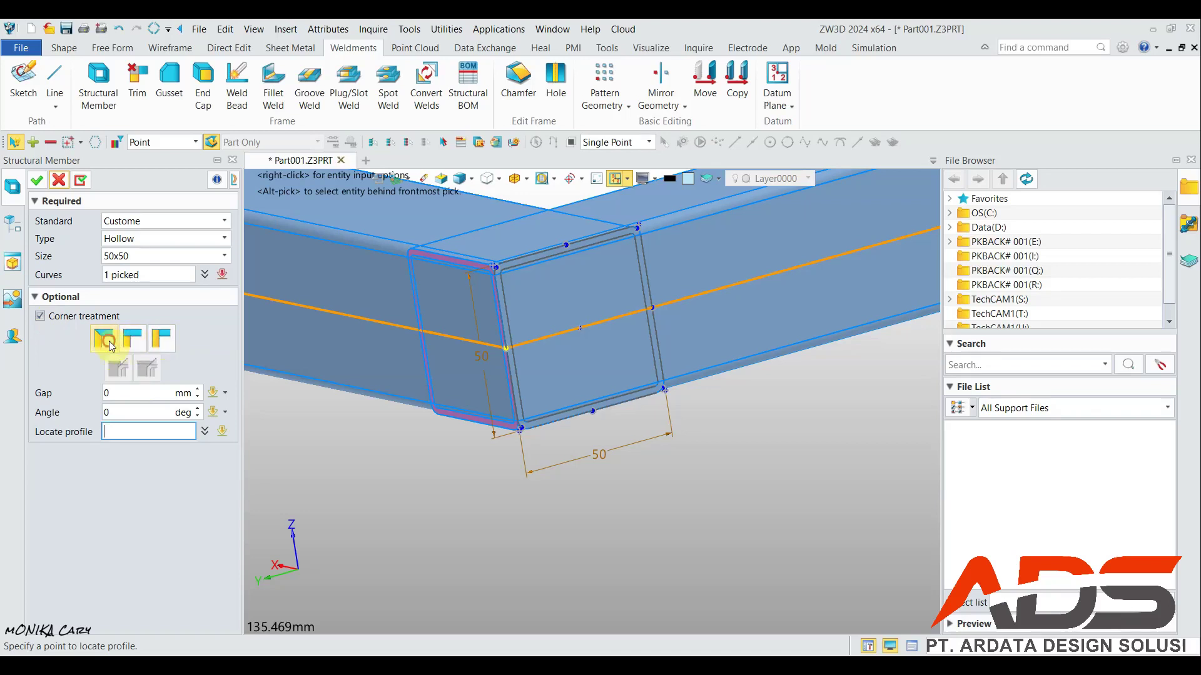
{"action": "left_click", "coordinate": [37, 180]}
{"action": "scroll", "coordinate": [482, 268], "scroll_direction": "up", "scroll_amount": 5}
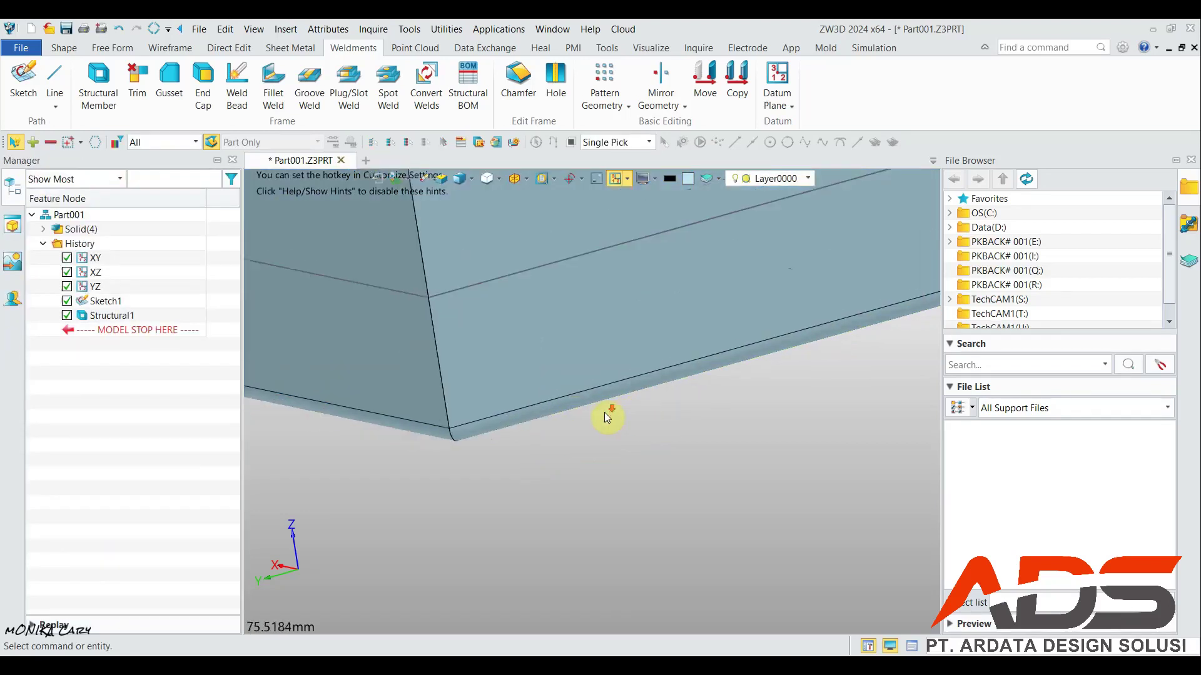
{"action": "scroll", "coordinate": [604, 412], "scroll_direction": "down", "scroll_amount": 8}
{"action": "middle_click_drag", "start_coordinate": [656, 274], "coordinate": [699, 357]}
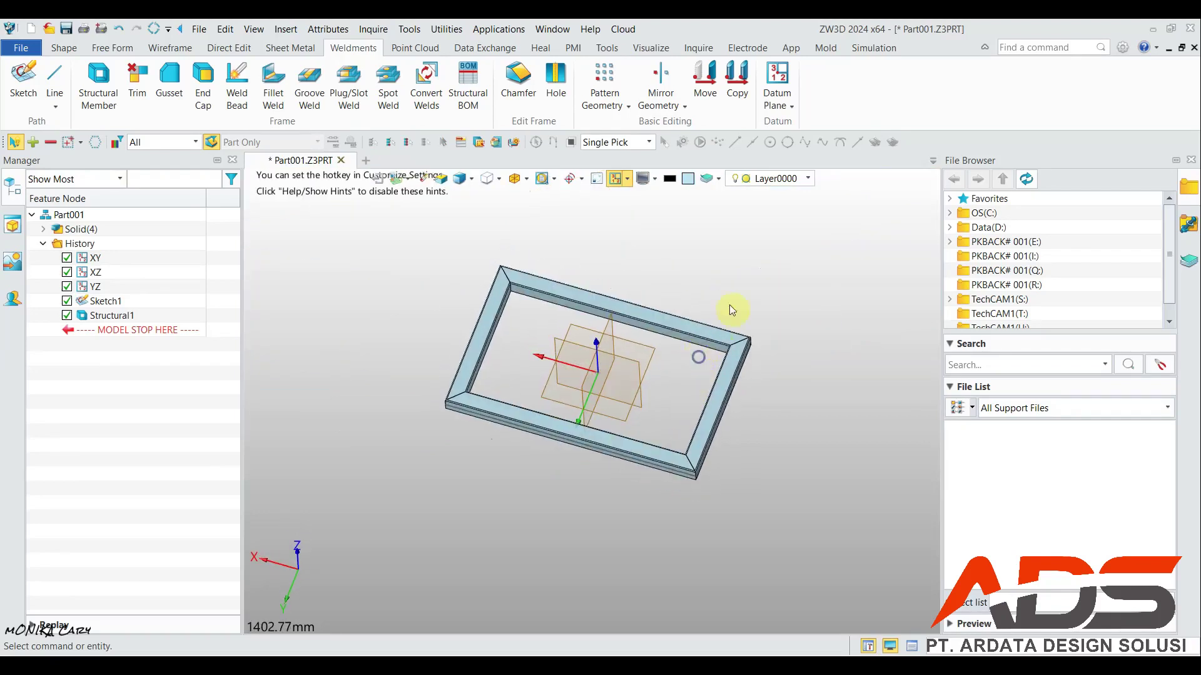